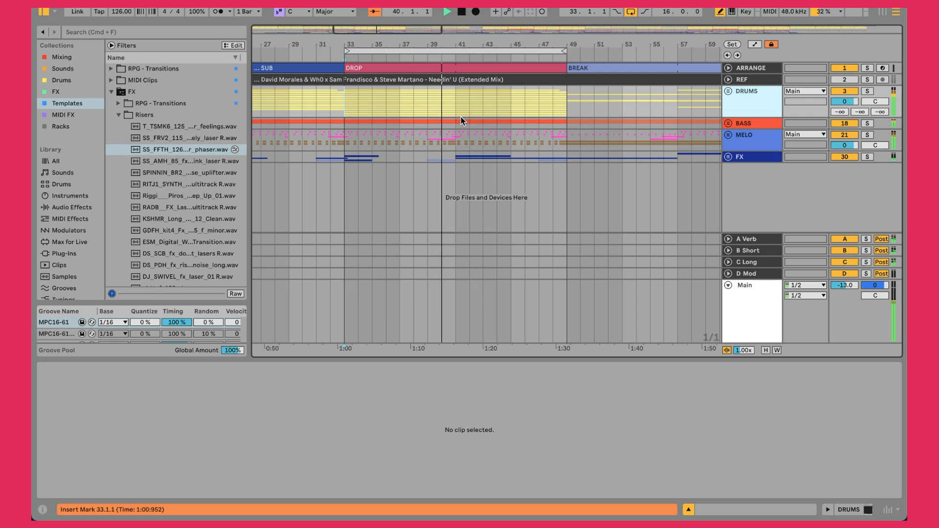
{"action": "left_click_drag", "start_coordinate": [399, 44], "coordinate": [399, 10]}
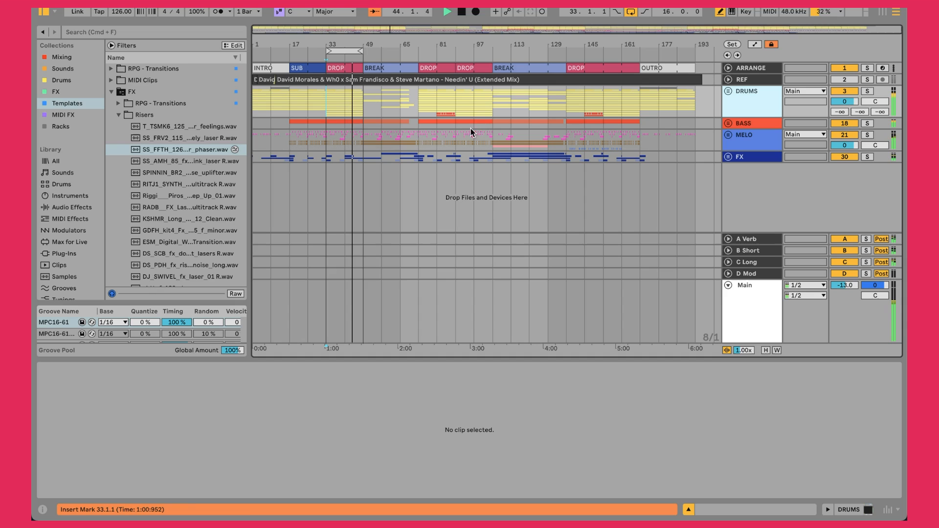
{"action": "left_click_drag", "start_coordinate": [326, 44], "coordinate": [327, 62]}
{"action": "left_click_drag", "start_coordinate": [363, 14], "coordinate": [362, 39]}
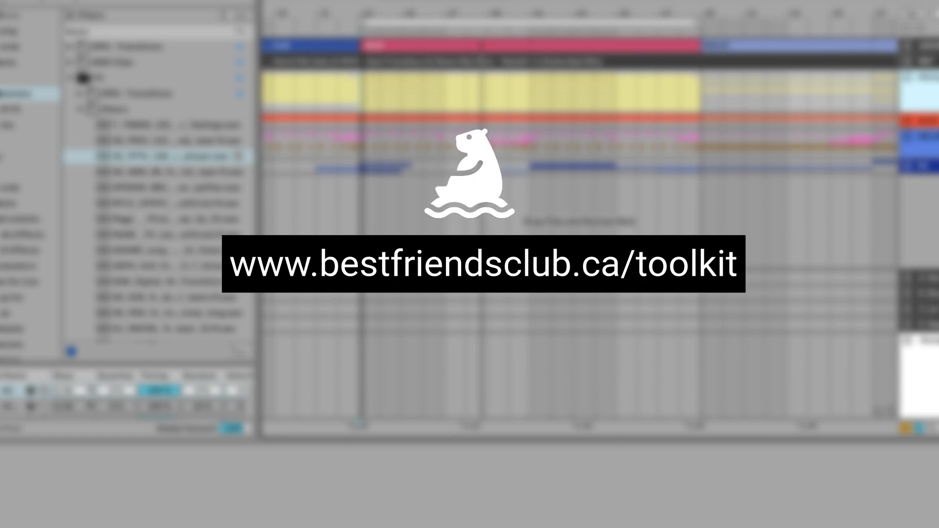
{"action": "left_click_drag", "start_coordinate": [363, 11], "coordinate": [363, 15]}
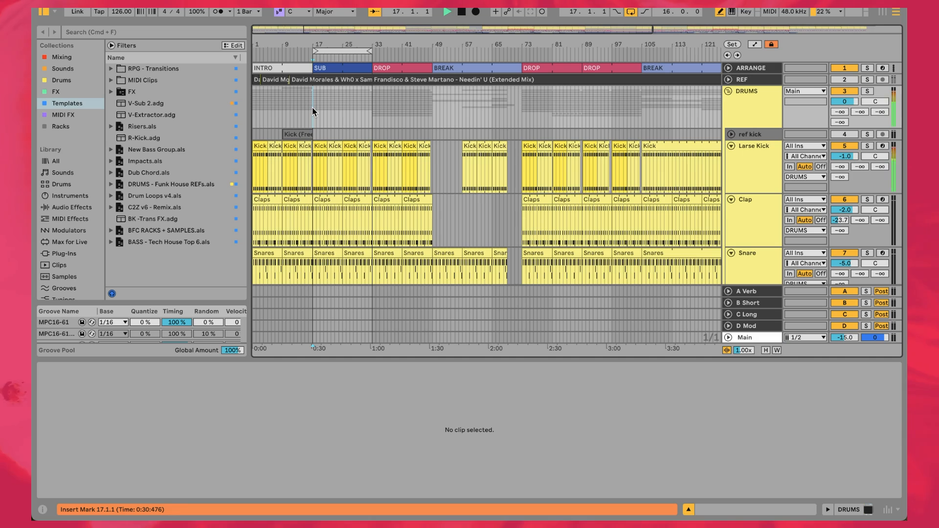
Play from bar 17 in the SUB section, unfold the REF track and solo it briefly to hear the reference song
{"action": "left_click", "coordinate": [313, 107]}
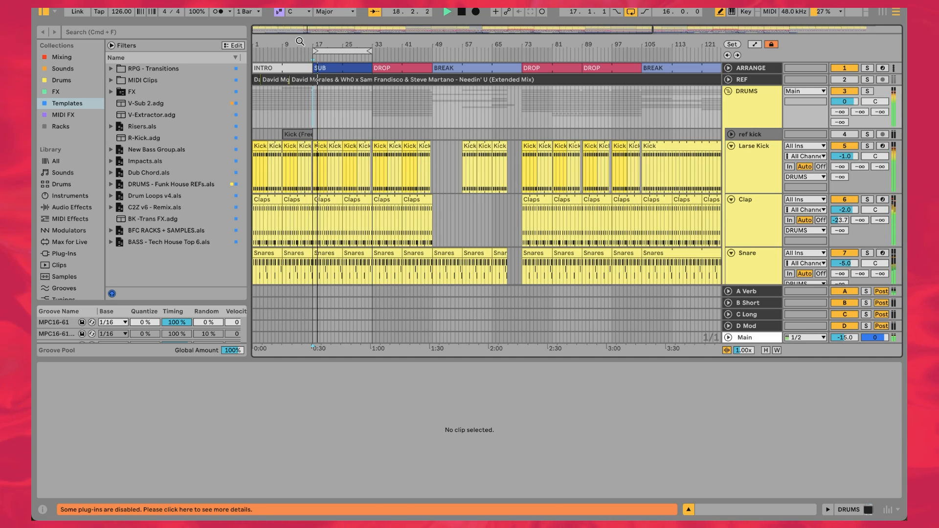
{"action": "left_click_drag", "start_coordinate": [300, 41], "coordinate": [323, 69]}
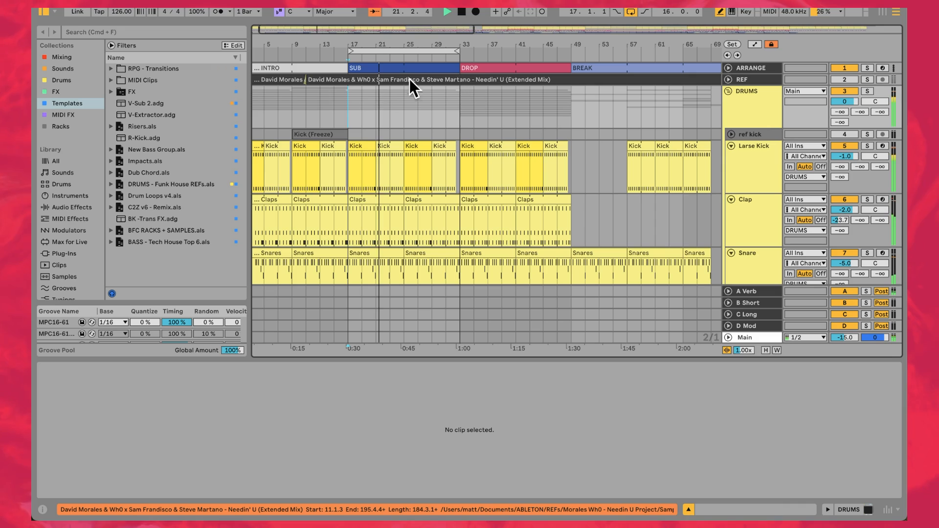
{"action": "left_click", "coordinate": [727, 81]}
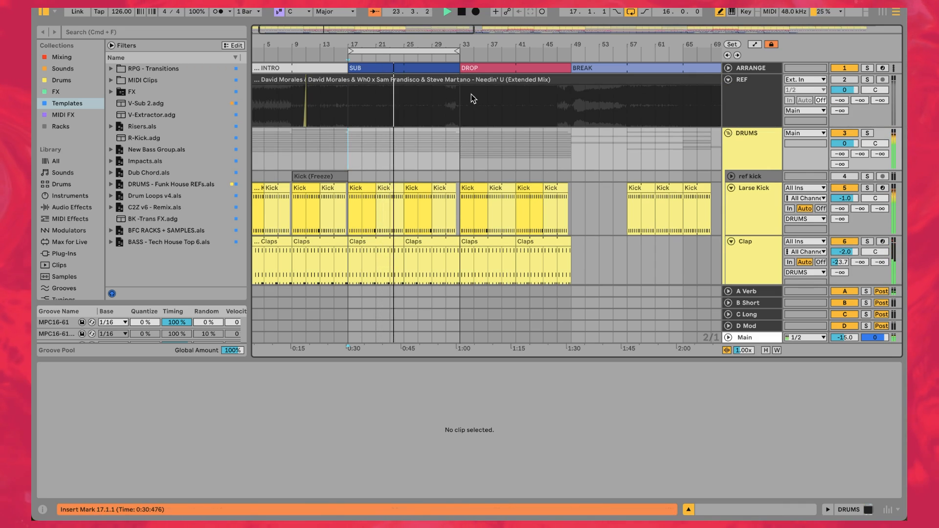
{"action": "left_click", "coordinate": [765, 111]}
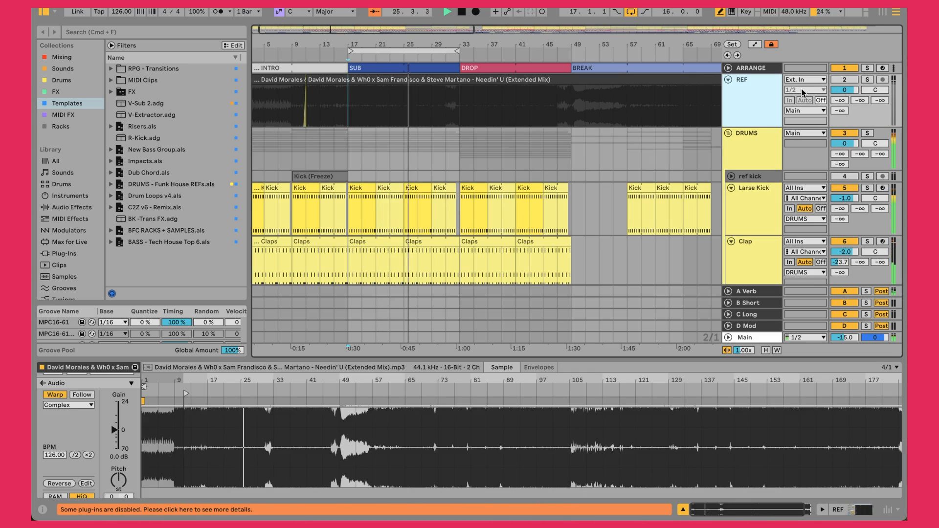
{"action": "left_click", "coordinate": [864, 82]}
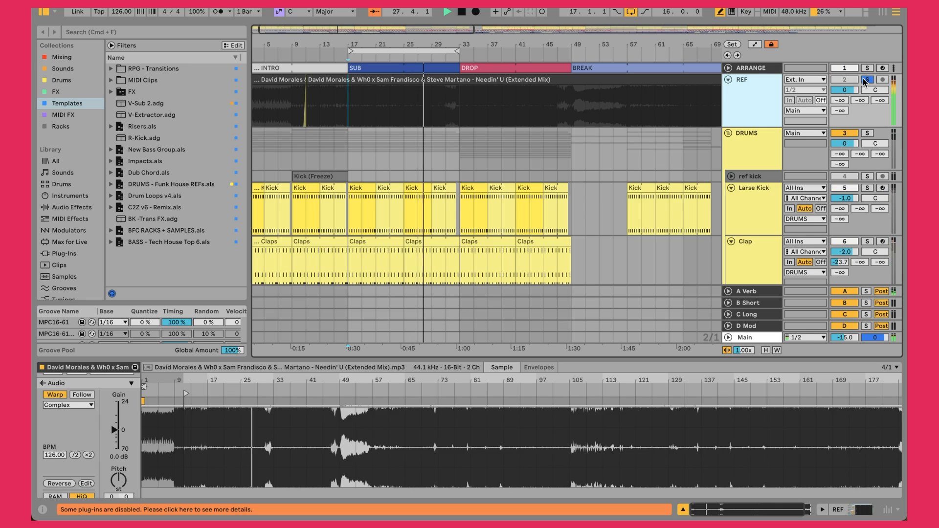
{"action": "left_click", "coordinate": [864, 82]}
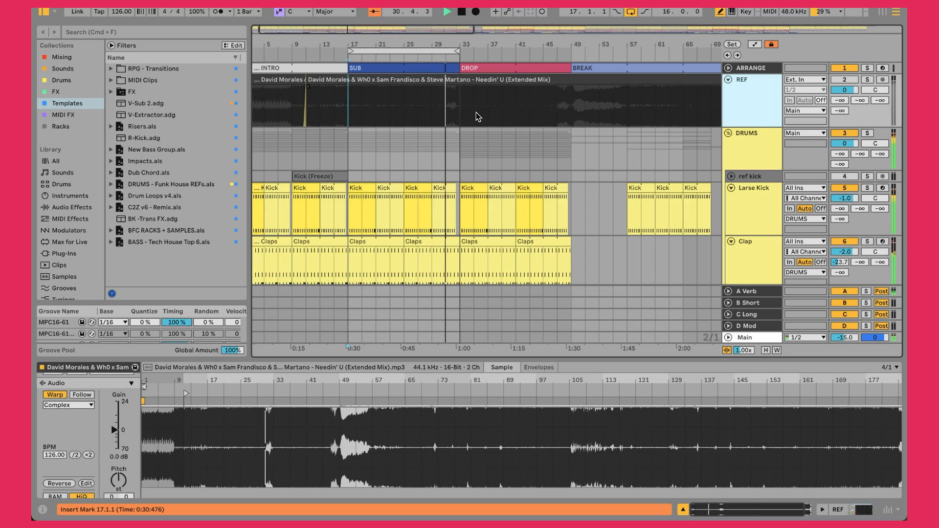
Mute the drum tracks from Clap through track 17, leaving Larse Kick active
{"action": "scroll", "coordinate": [533, 161], "scroll_direction": "down", "scroll_amount": 5}
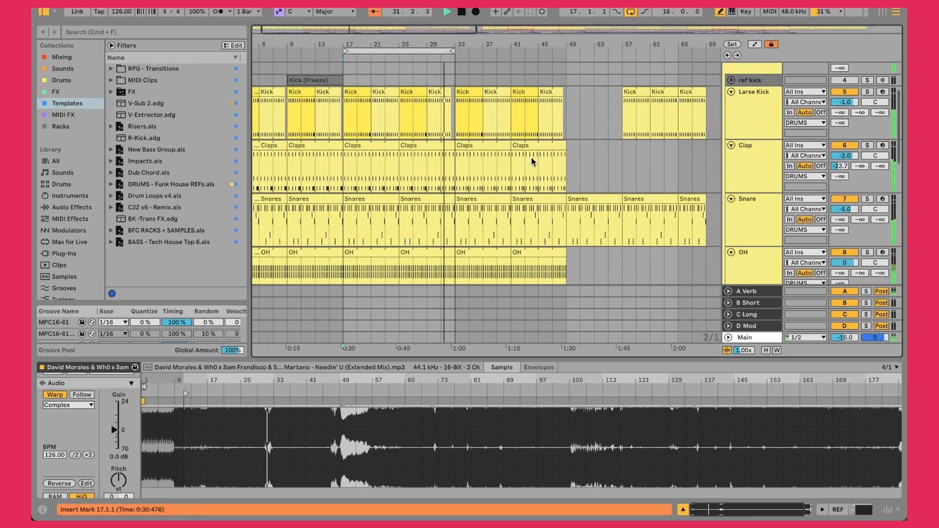
{"action": "left_click", "coordinate": [770, 172]}
{"action": "scroll", "coordinate": [770, 172], "scroll_direction": "down", "scroll_amount": 5}
{"action": "scroll", "coordinate": [770, 196], "scroll_direction": "down", "scroll_amount": 3}
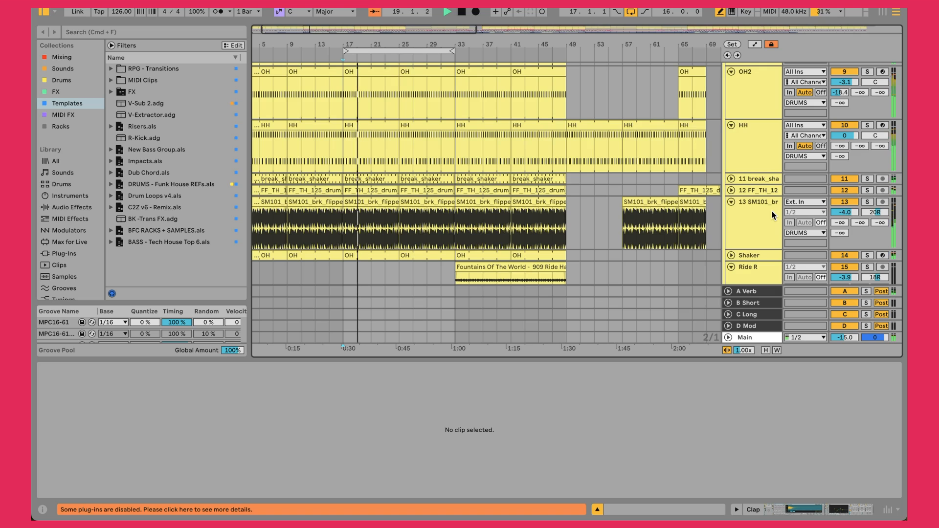
{"action": "scroll", "coordinate": [771, 257], "scroll_direction": "down", "scroll_amount": 5}
{"action": "left_click", "coordinate": [768, 243]}
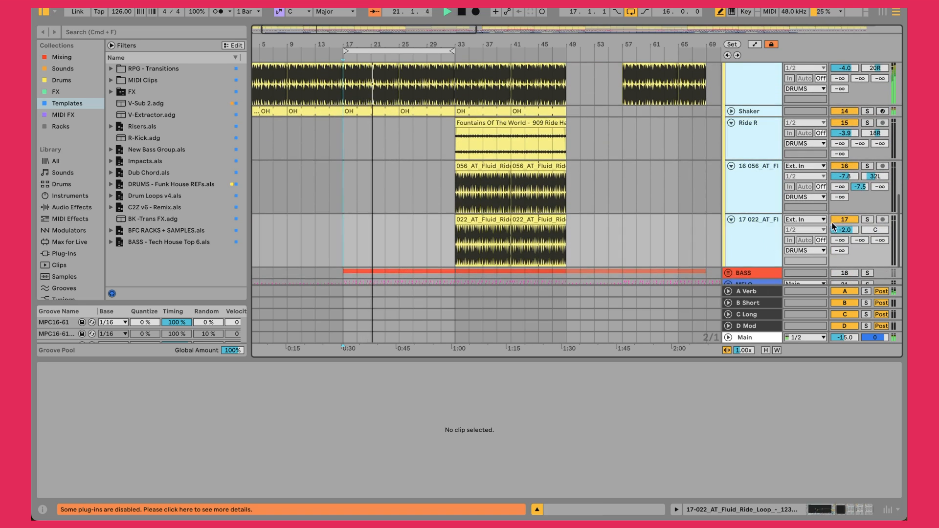
{"action": "scroll", "coordinate": [586, 168], "scroll_direction": "up", "scroll_amount": 10}
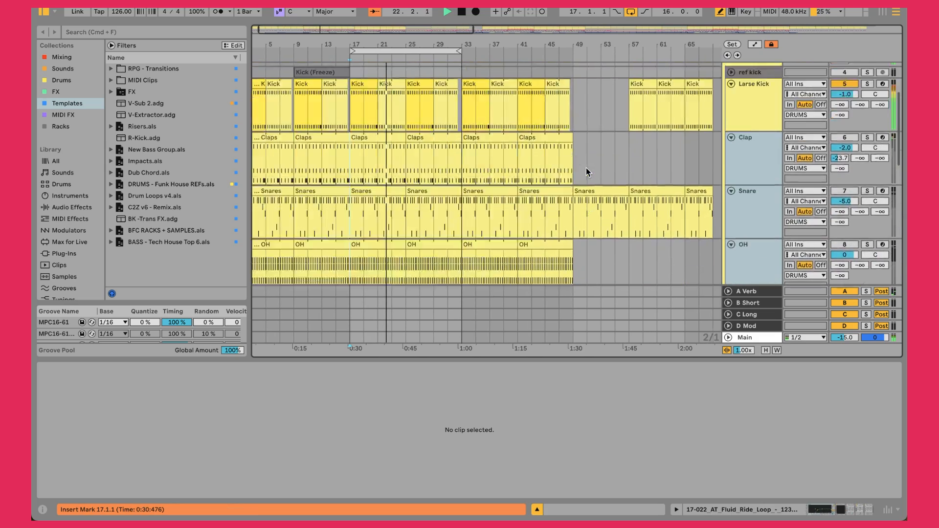
Open the Kick clip at bar 17 of Larse Kick and enlarge its note editor to show all kick layers
{"action": "scroll", "coordinate": [586, 169], "scroll_direction": "up", "scroll_amount": 4}
{"action": "left_click_drag", "start_coordinate": [350, 42], "coordinate": [350, 69]}
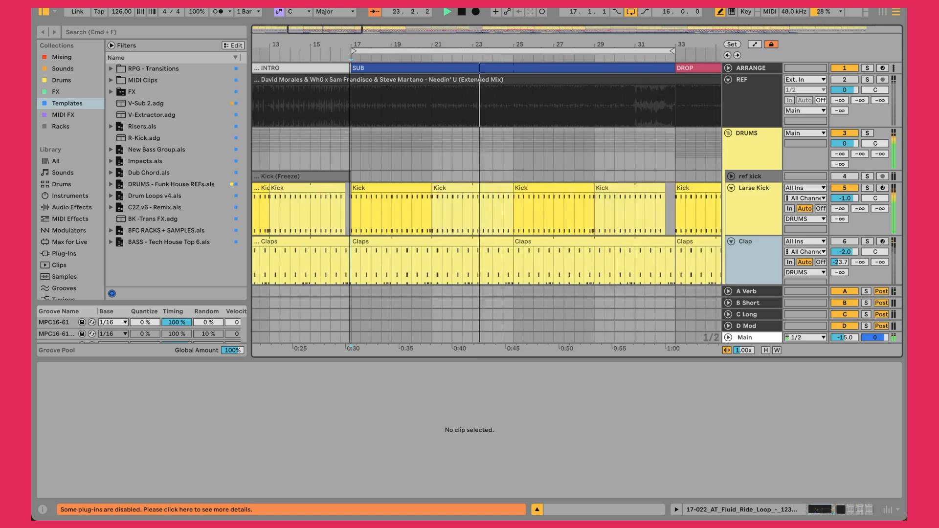
{"action": "left_click", "coordinate": [420, 188]}
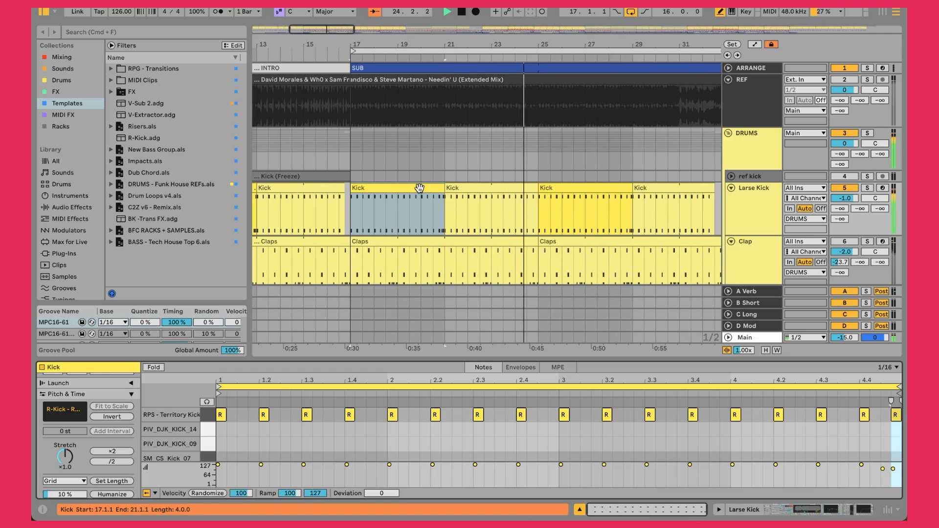
{"action": "left_click_drag", "start_coordinate": [501, 361], "coordinate": [491, 188]}
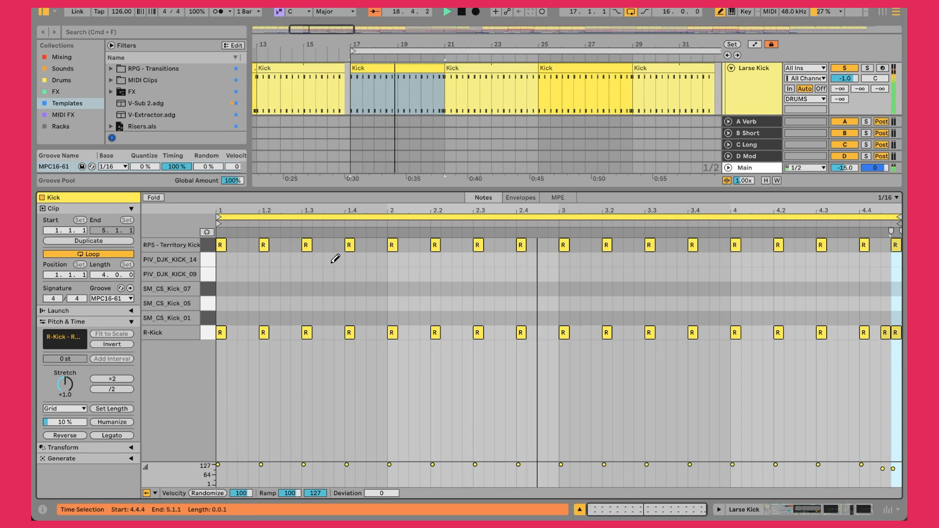
Show Larse Kick's devices, inspect the RPS - Territory Kick and R-Kick pads, and look closely at the R-Kick sample waveform
{"action": "key", "text": "shift+Tab"}
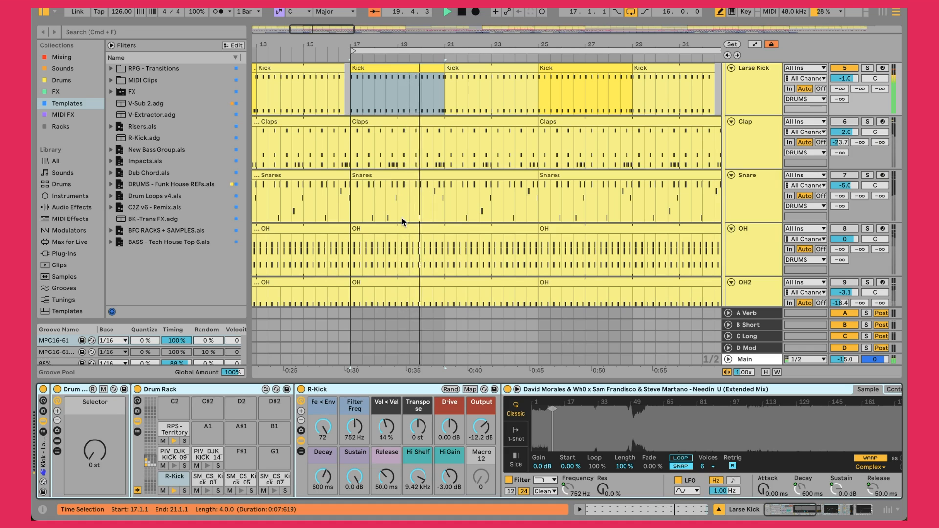
{"action": "left_click", "coordinate": [180, 432]}
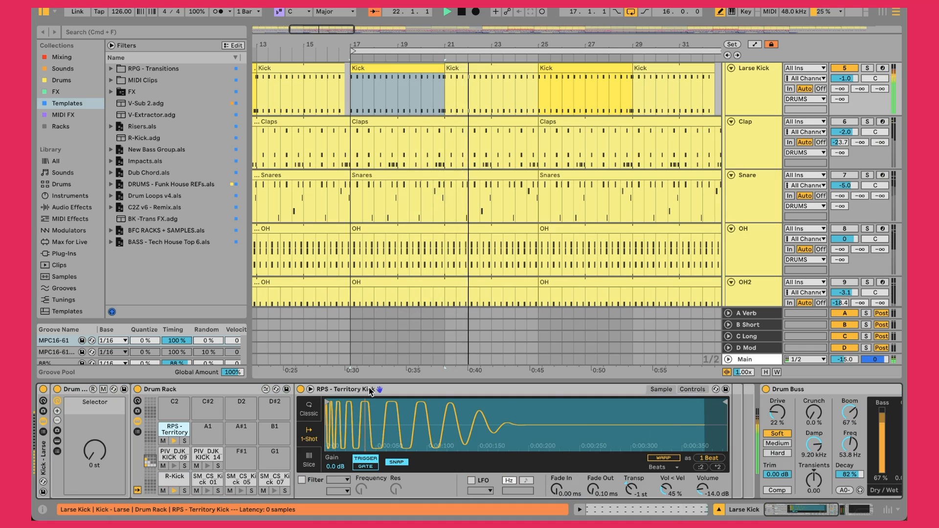
{"action": "left_click", "coordinate": [172, 483]}
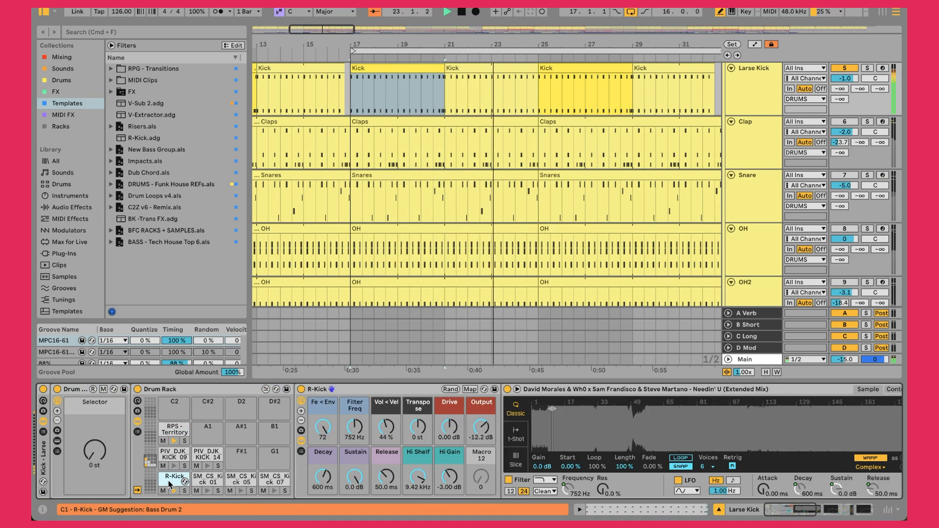
{"action": "scroll", "coordinate": [549, 401], "scroll_direction": "up", "scroll_amount": 10}
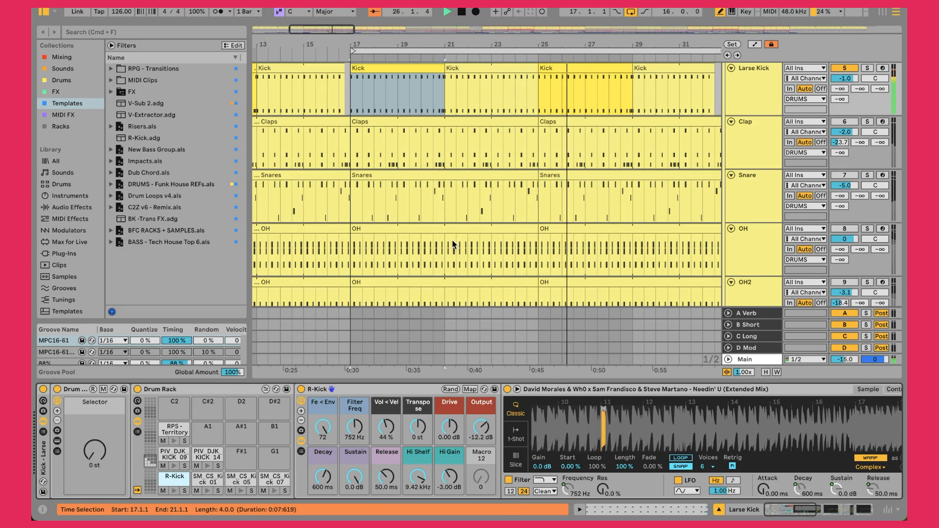
Solo the REF track and play the reference song's intro from bar 1
{"action": "scroll", "coordinate": [392, 128], "scroll_direction": "up", "scroll_amount": 5}
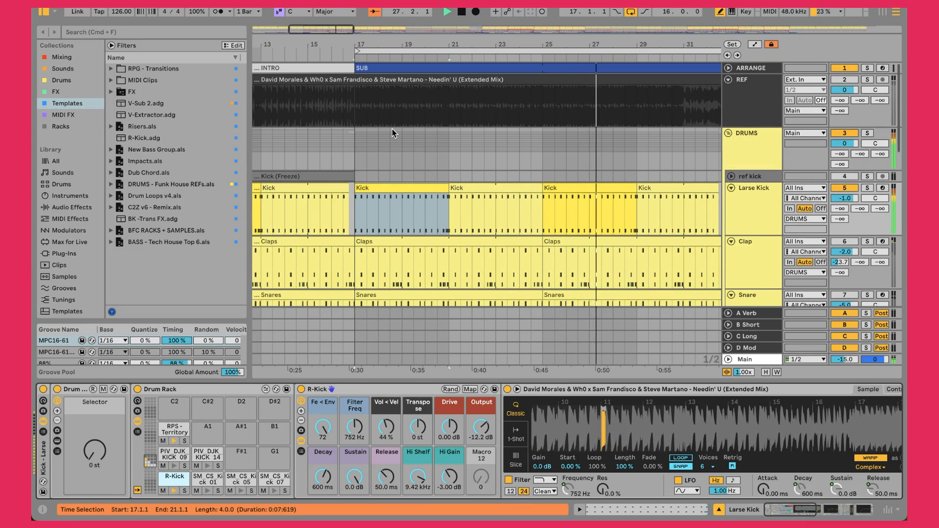
{"action": "scroll", "coordinate": [392, 128], "scroll_direction": "left", "scroll_amount": 10}
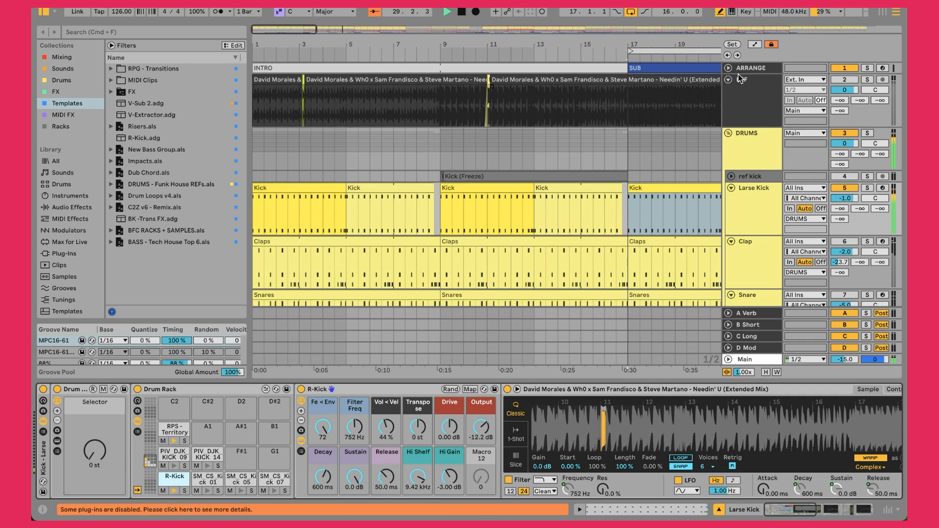
{"action": "left_click", "coordinate": [259, 108]}
{"action": "left_click", "coordinate": [256, 108]}
{"action": "key", "text": "s"}
{"action": "key", "text": "space"}
{"action": "key", "text": "space"}
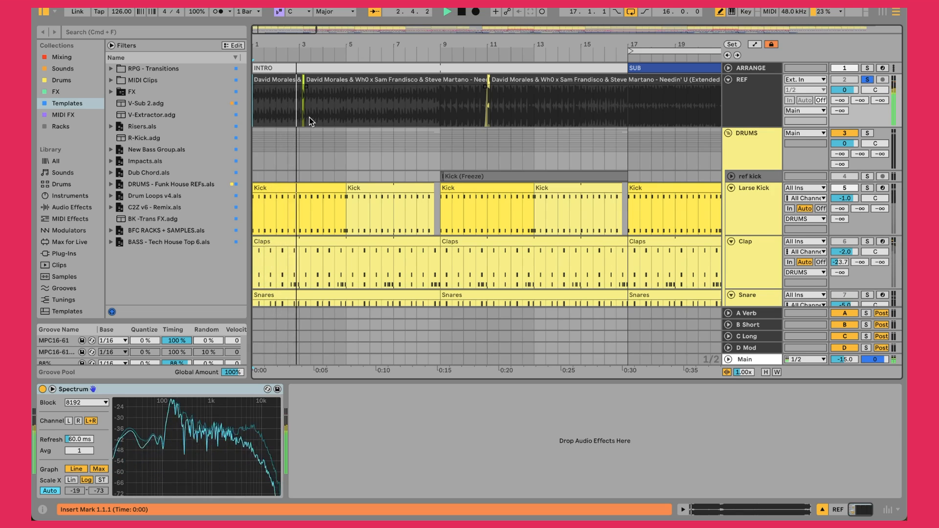
{"action": "key", "text": "space"}
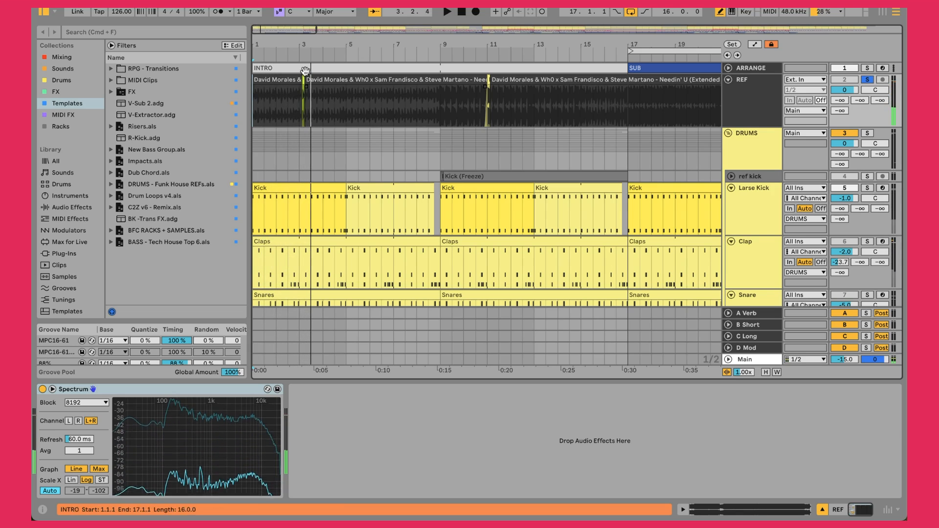
Audition the green slice of the reference song at 3.1.3 on the REF track
{"action": "left_click_drag", "start_coordinate": [300, 47], "coordinate": [299, 145]}
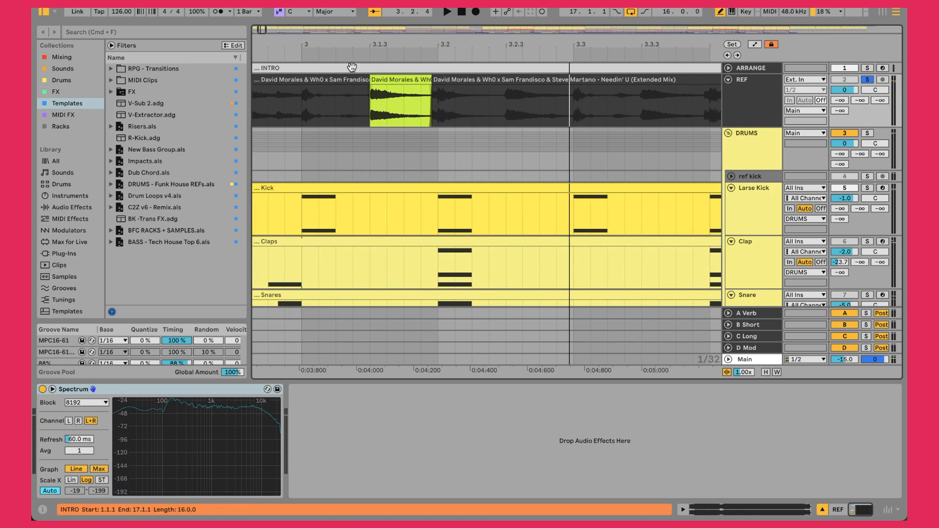
{"action": "left_click", "coordinate": [392, 94]}
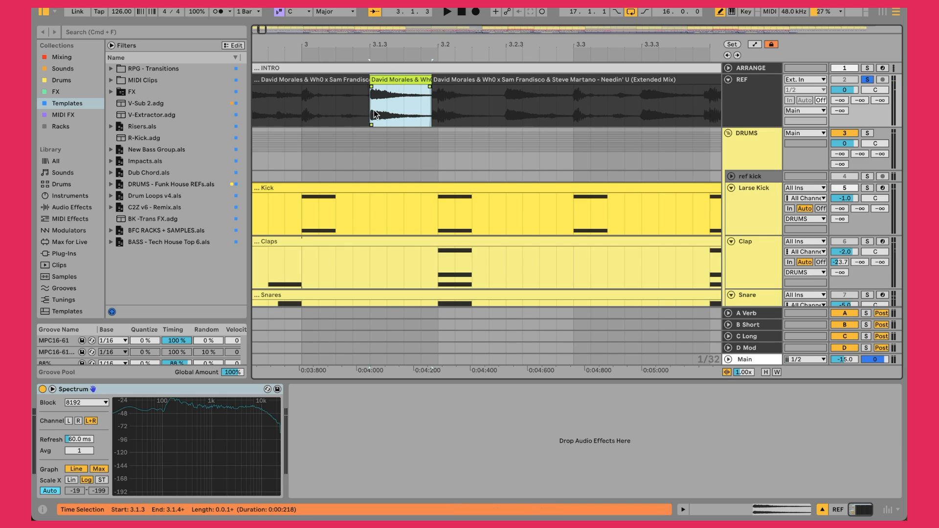
{"action": "key", "text": "space"}
{"action": "key", "text": "space"}
{"action": "key", "text": "space"}
{"action": "key", "text": "space"}
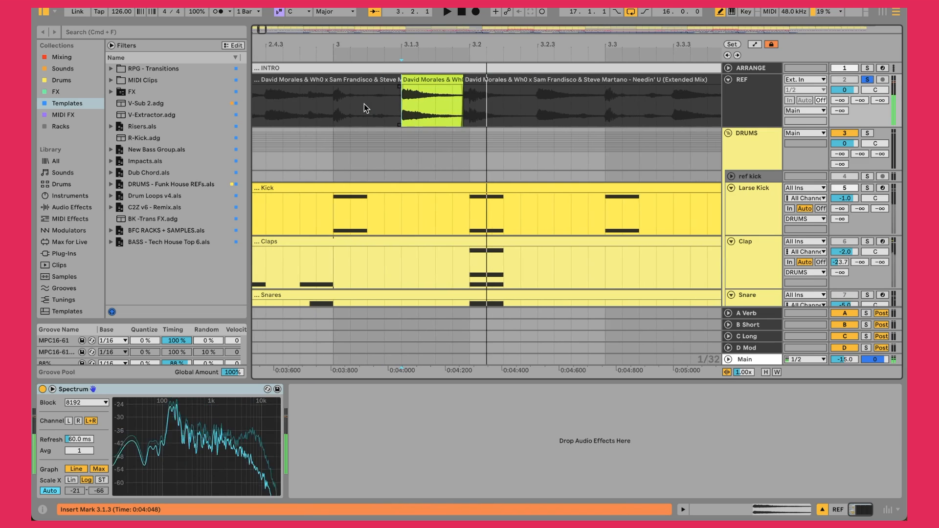
Audition the reference song at the yellow slice around bar 11
{"action": "left_click_drag", "start_coordinate": [436, 40], "coordinate": [309, 11]}
{"action": "left_click", "coordinate": [524, 96]}
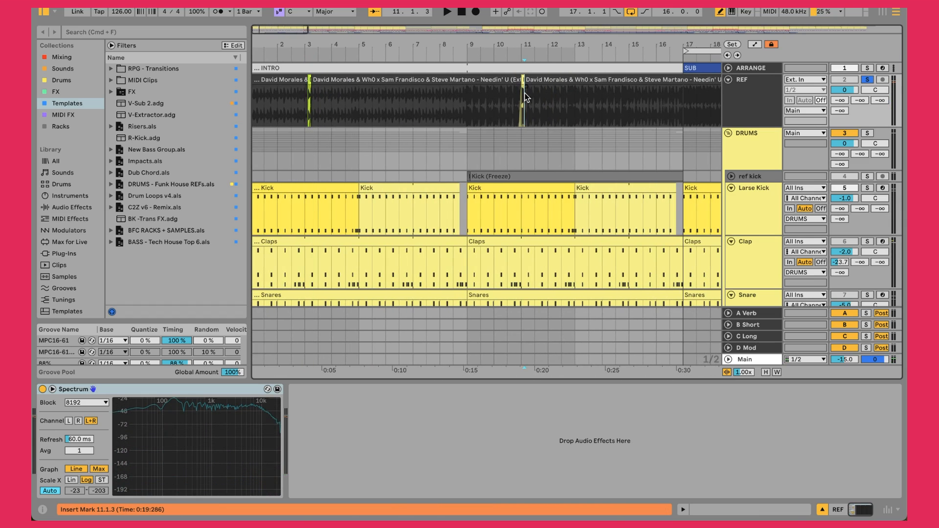
{"action": "key", "text": "space"}
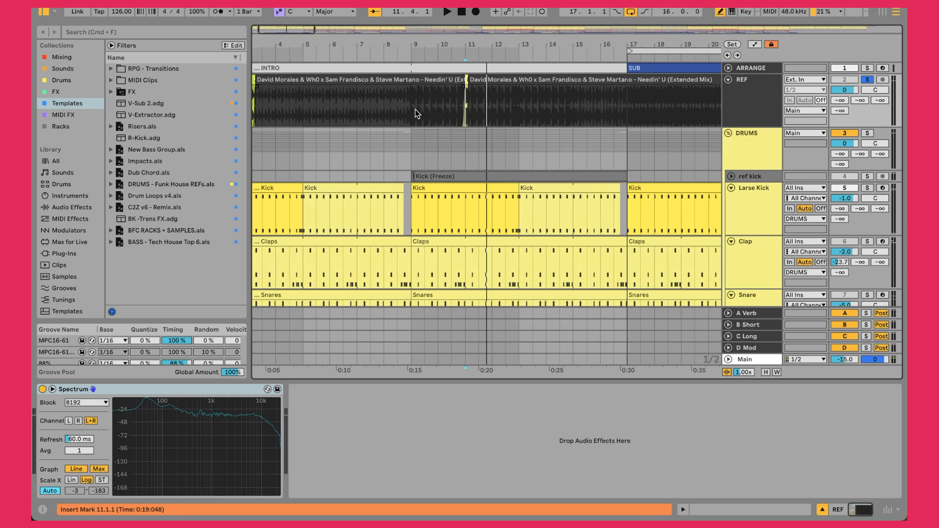
Compare the reference song's sound by playing it from bar 7 and from just after bar 9
{"action": "left_click", "coordinate": [369, 109]}
{"action": "left_click_drag", "start_coordinate": [356, 105], "coordinate": [403, 95]}
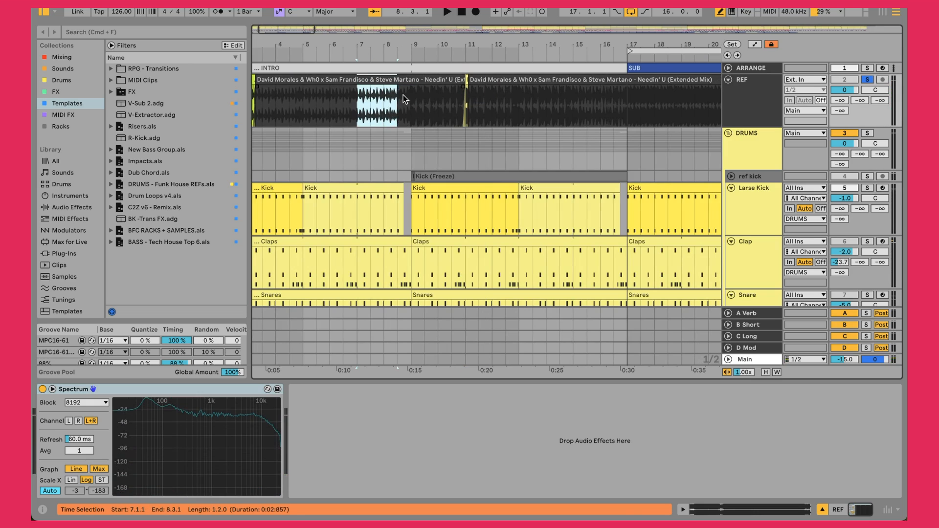
{"action": "left_click", "coordinate": [402, 94]}
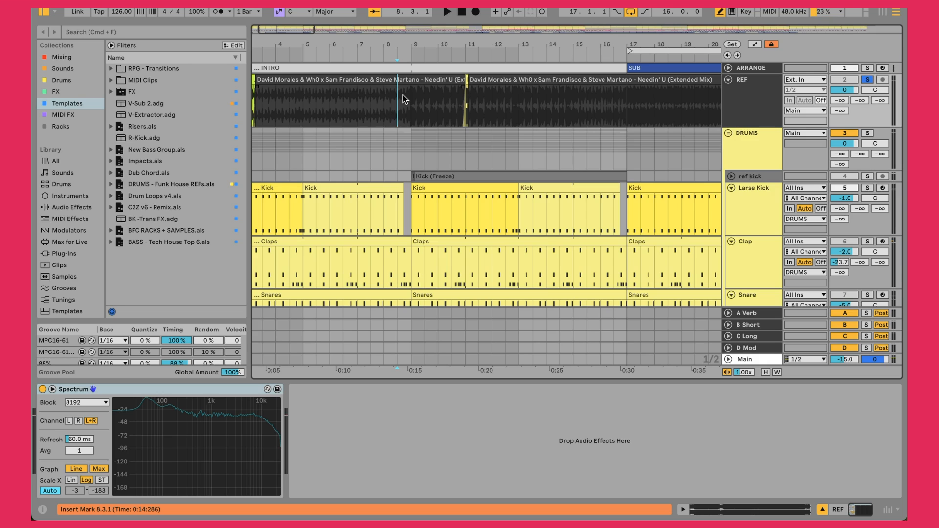
{"action": "left_click", "coordinate": [360, 107]}
{"action": "key", "text": "space"}
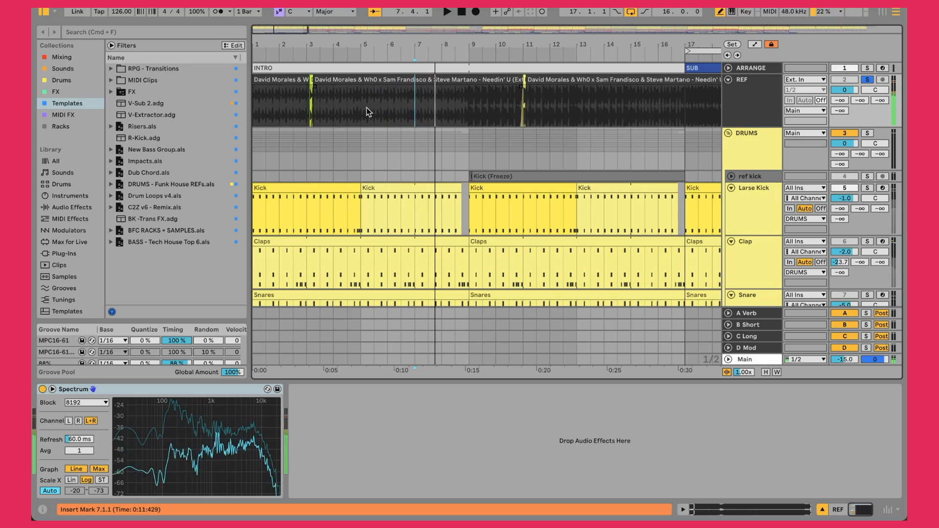
{"action": "left_click", "coordinate": [480, 108]}
{"action": "key", "text": "space"}
{"action": "key", "text": "space"}
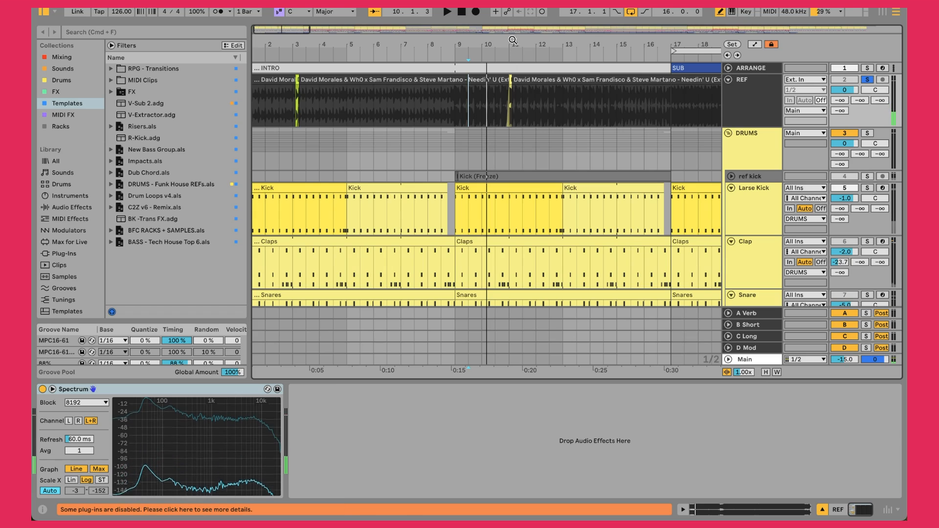
Examine the yellow kick slice at 11.1.1 of the reference song on the REF track
{"action": "left_click_drag", "start_coordinate": [513, 40], "coordinate": [507, 113]}
{"action": "left_click", "coordinate": [488, 78]}
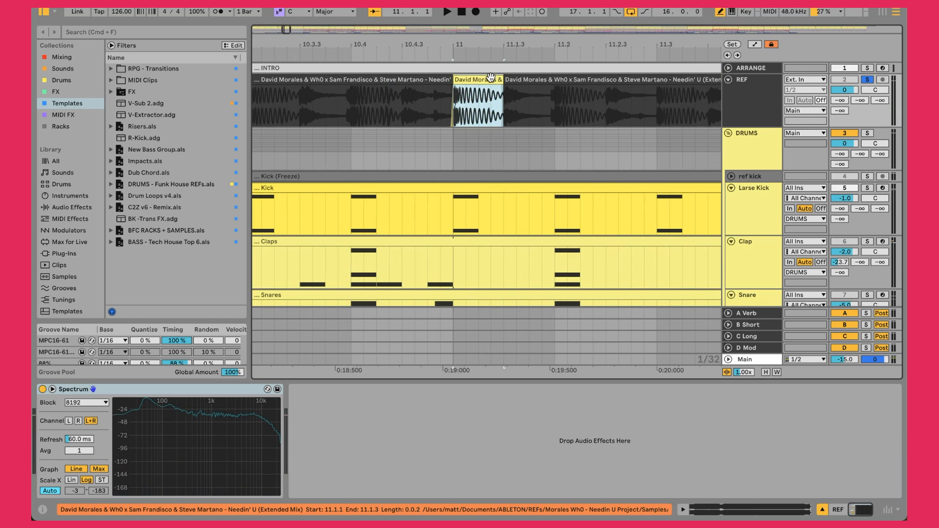
{"action": "mouse_move", "coordinate": [503, 91]}
{"action": "left_mouse_down"}
{"action": "mouse_move", "coordinate": [595, 91]}
{"action": "mouse_move", "coordinate": [503, 89]}
{"action": "left_mouse_up"}
{"action": "right_click", "coordinate": [483, 79]}
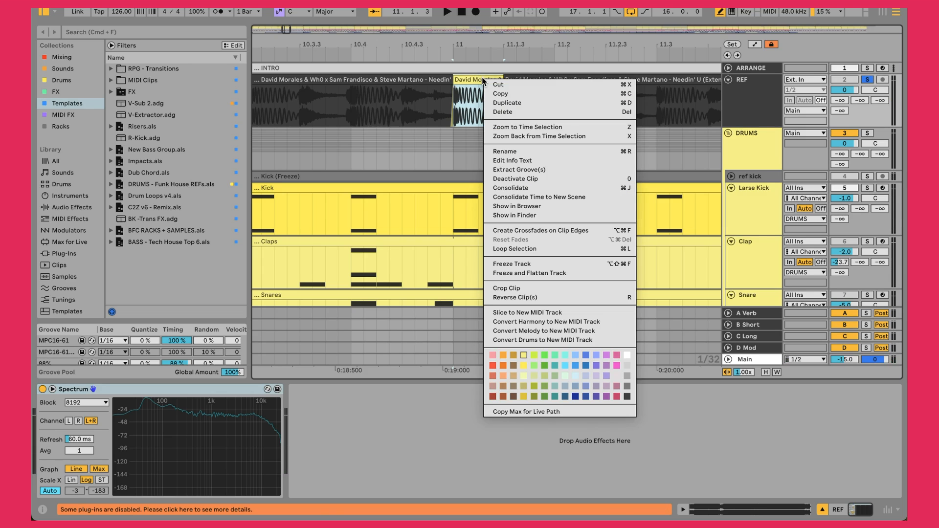
{"action": "left_click", "coordinate": [483, 79]}
Audition the R-Kick pad of the Larse Kick track in solo and examine its sampler and effect chain
{"action": "left_click", "coordinate": [766, 212]}
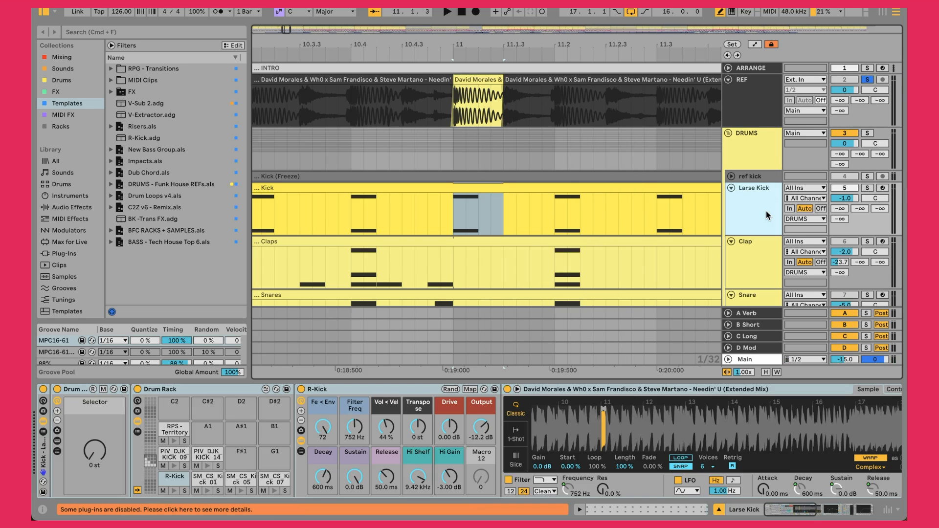
{"action": "left_click", "coordinate": [167, 484]}
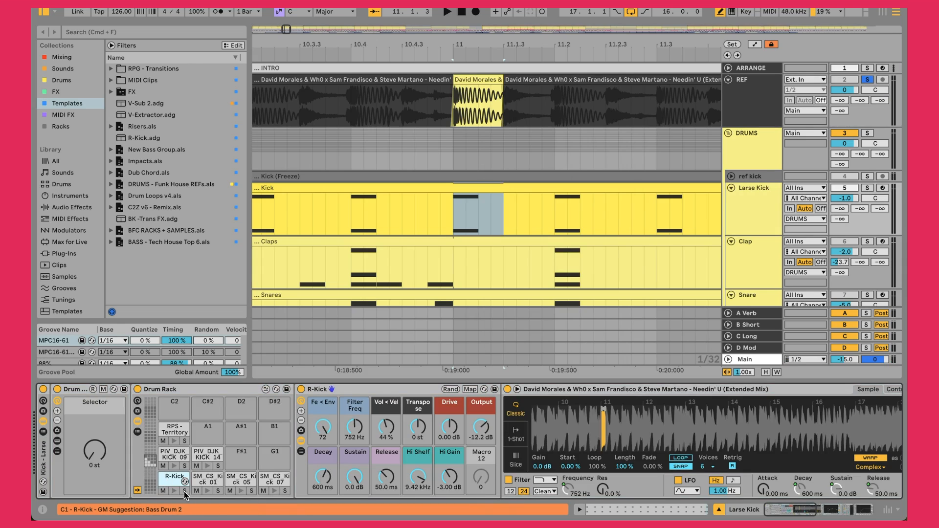
{"action": "key", "text": "space"}
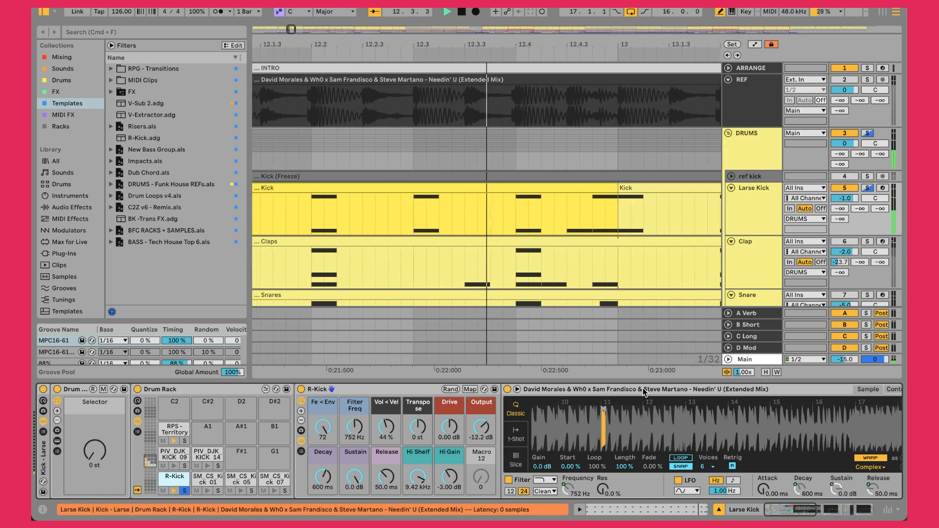
{"action": "left_click_drag", "start_coordinate": [611, 422], "coordinate": [666, 439]}
{"action": "scroll", "coordinate": [584, 477], "scroll_direction": "right", "scroll_amount": 15}
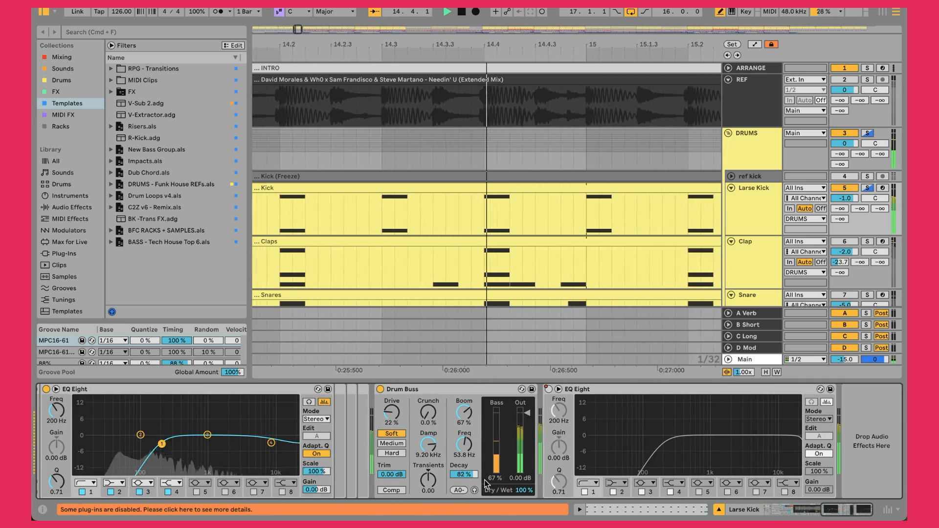
{"action": "scroll", "coordinate": [584, 477], "scroll_direction": "left", "scroll_amount": 6}
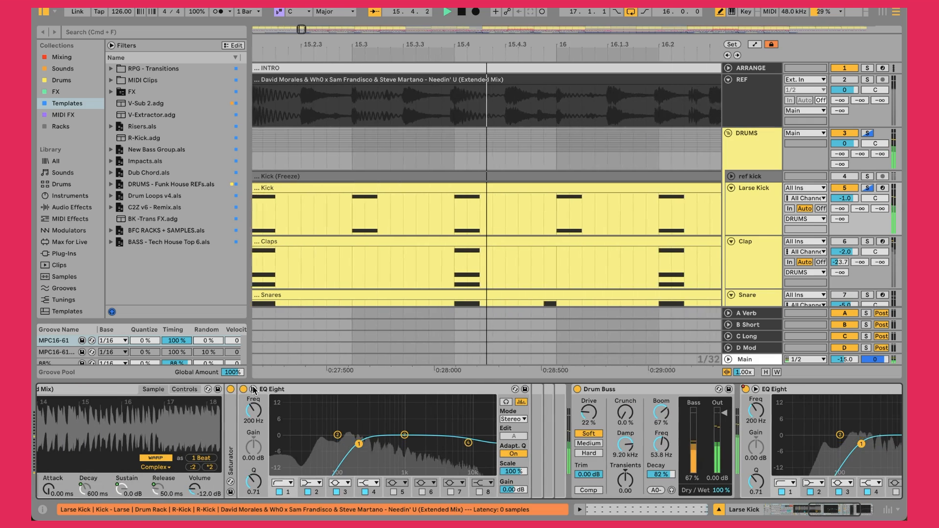
Audition the R-Kick layer with its EQ Eight bypassed, then stop playback and re-enable the EQ
{"action": "left_click", "coordinate": [244, 390]}
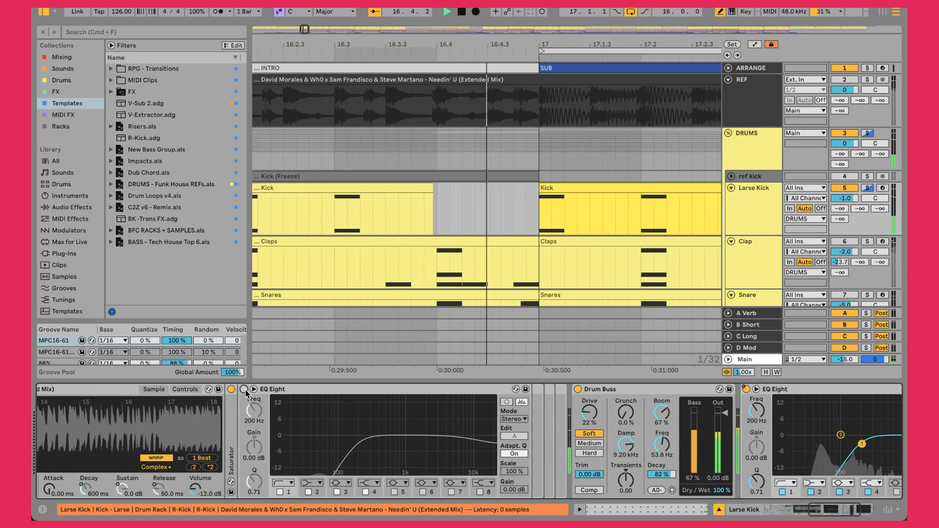
{"action": "scroll", "coordinate": [246, 393], "scroll_direction": "left", "scroll_amount": 10}
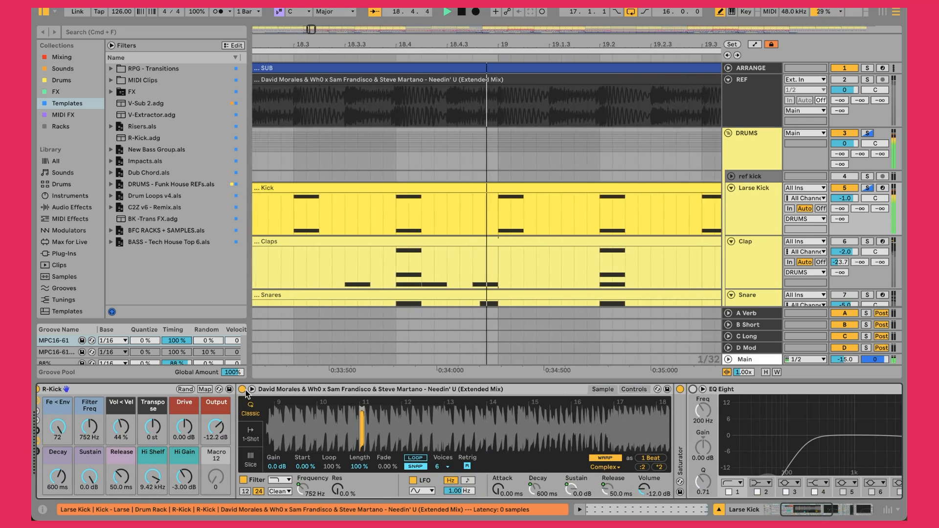
{"action": "scroll", "coordinate": [246, 392], "scroll_direction": "left", "scroll_amount": 4}
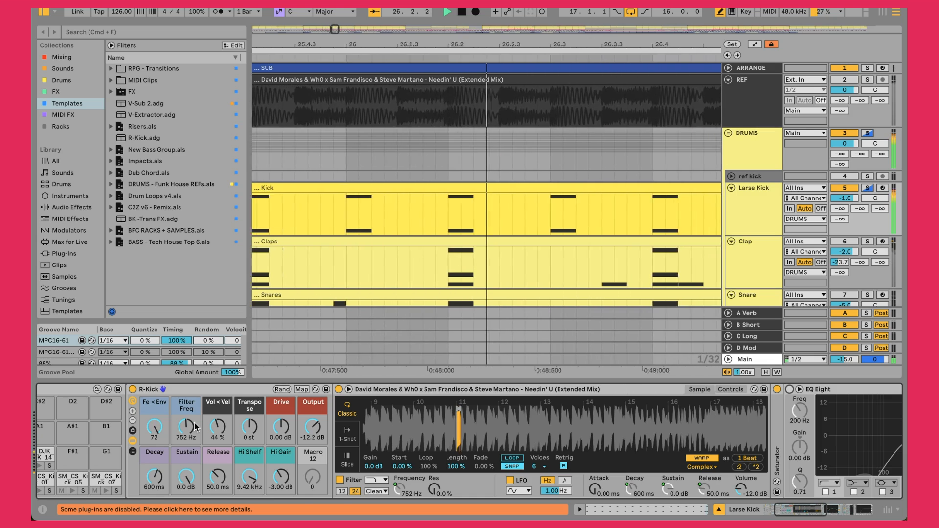
{"action": "key", "text": "space"}
{"action": "left_click", "coordinate": [788, 389]}
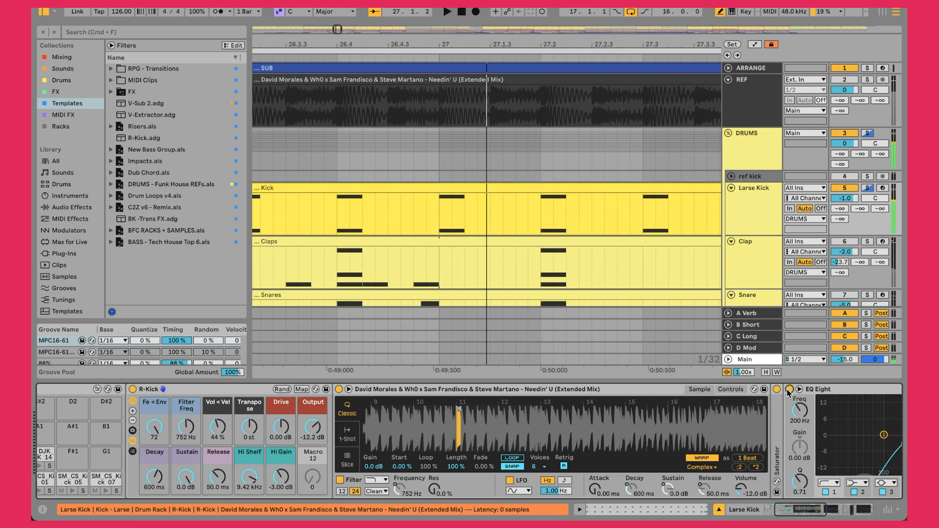
Unfold the ref kick track and play its frozen kick clip in solo from bar 9
{"action": "left_click", "coordinate": [733, 176]}
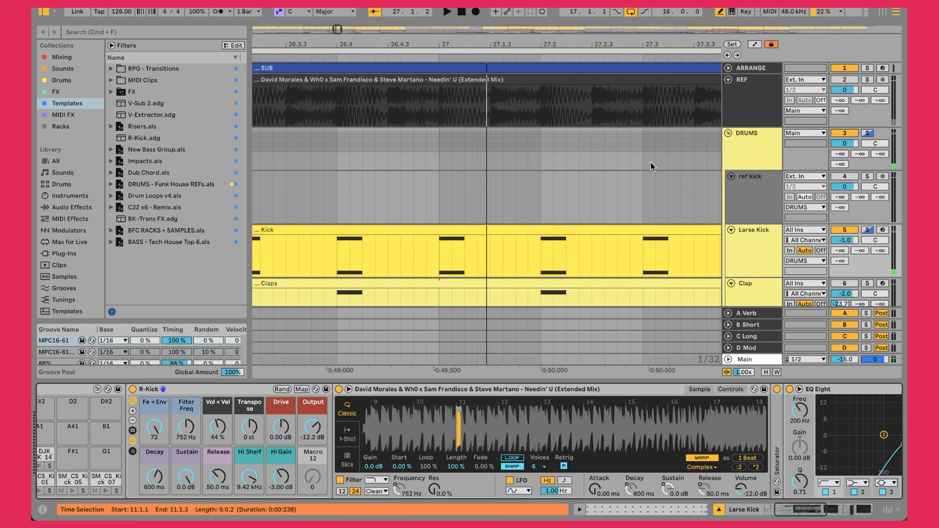
{"action": "key", "text": "minus"}
{"action": "key", "text": "minus"}
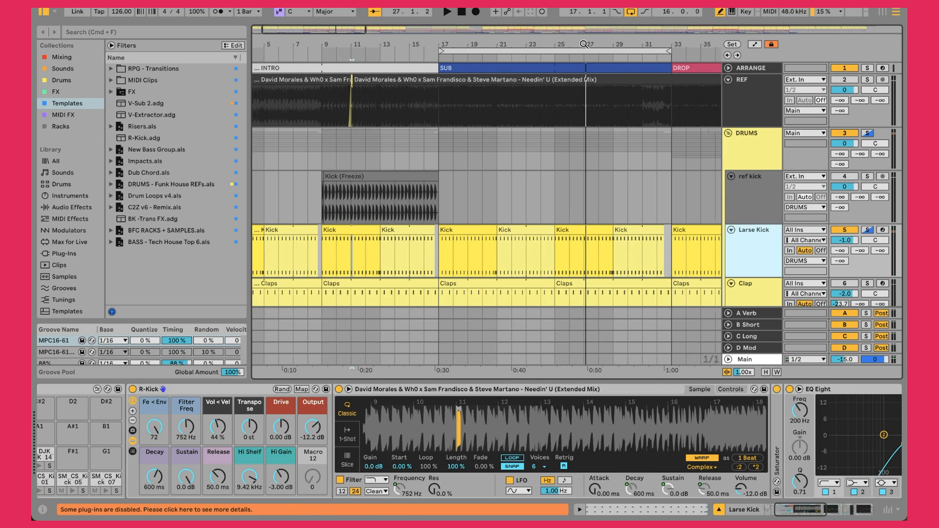
{"action": "left_click", "coordinate": [322, 200]}
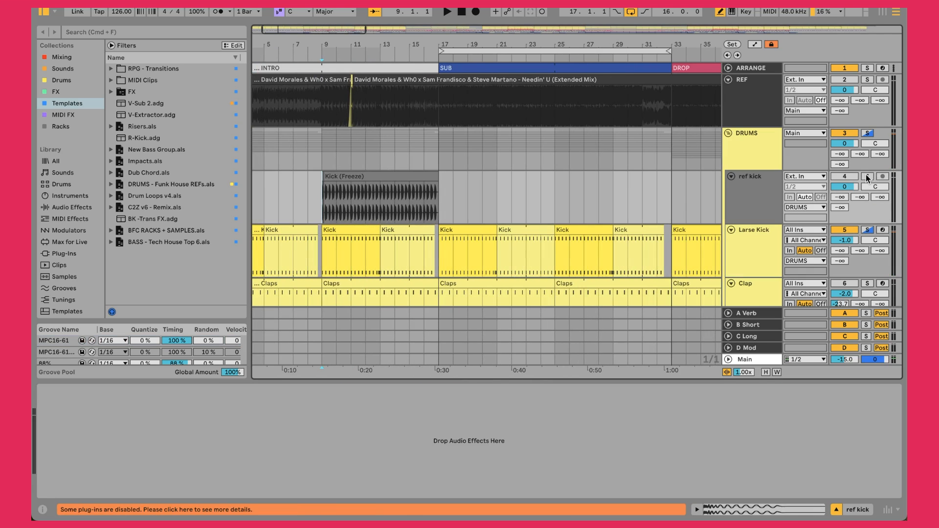
{"action": "key", "text": "space"}
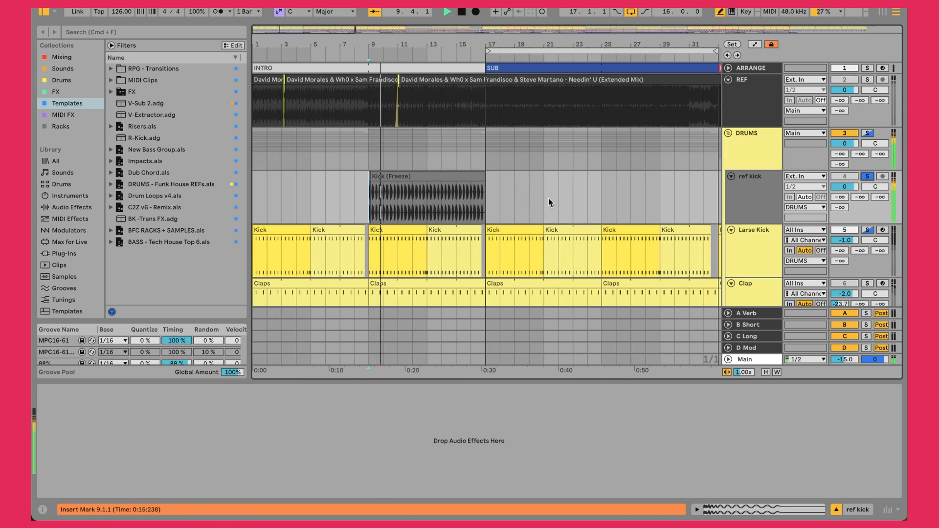
{"action": "left_click", "coordinate": [392, 175]}
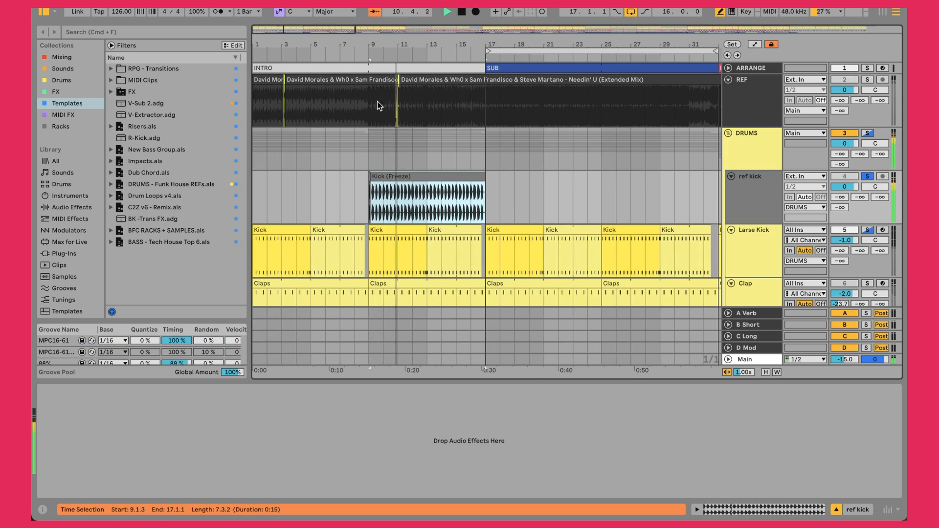
Show the first ref kick slice at 9.1.1 in the browser and search for sounds similar to it
{"action": "left_click_drag", "start_coordinate": [372, 36], "coordinate": [359, 152]}
{"action": "left_click", "coordinate": [352, 190]}
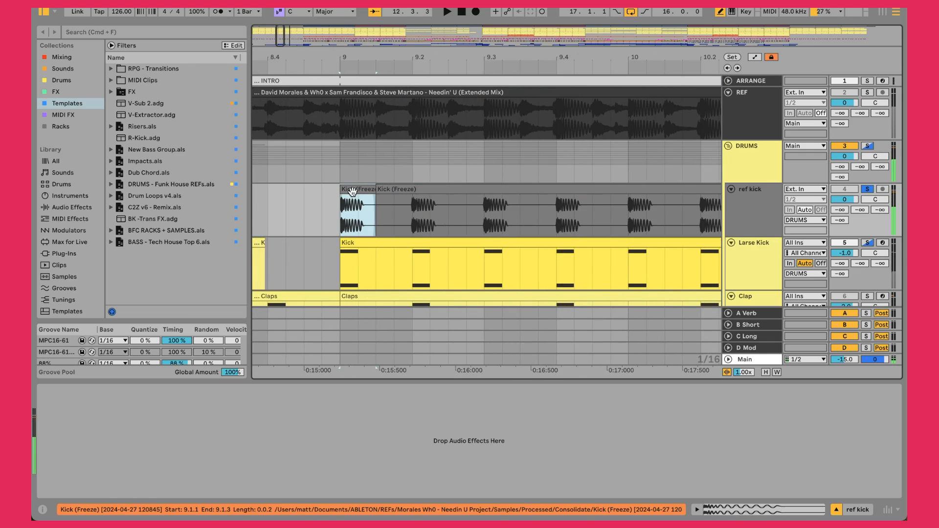
{"action": "left_click_drag", "start_coordinate": [335, 204], "coordinate": [374, 209]}
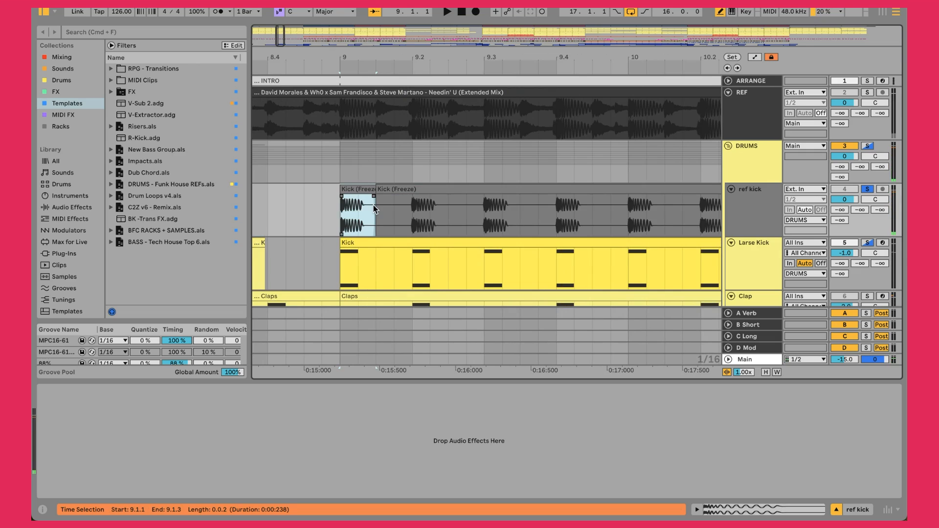
{"action": "right_click", "coordinate": [368, 204]}
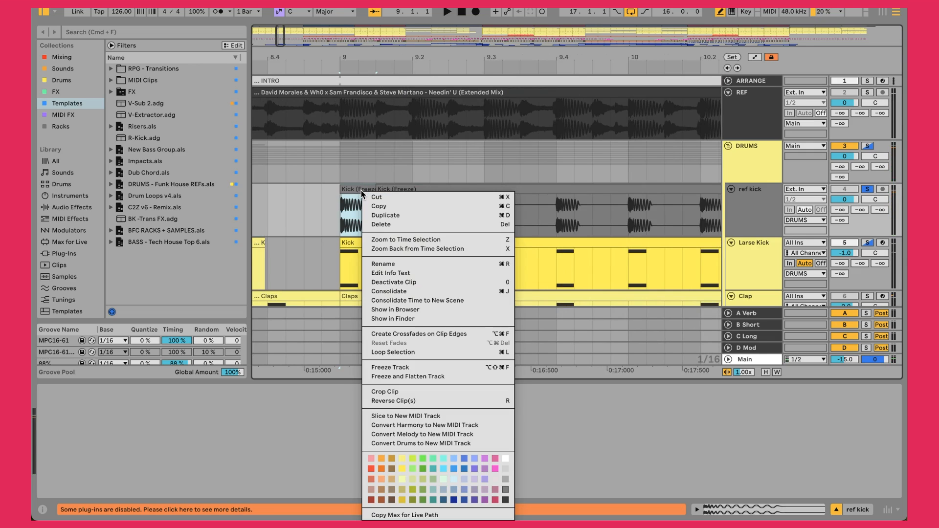
{"action": "left_click", "coordinate": [397, 310]}
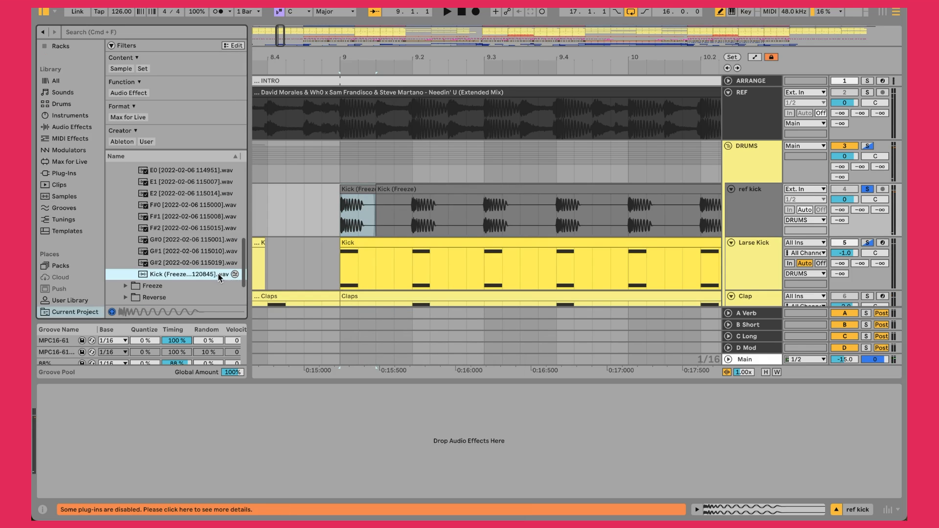
{"action": "left_click", "coordinate": [235, 274]}
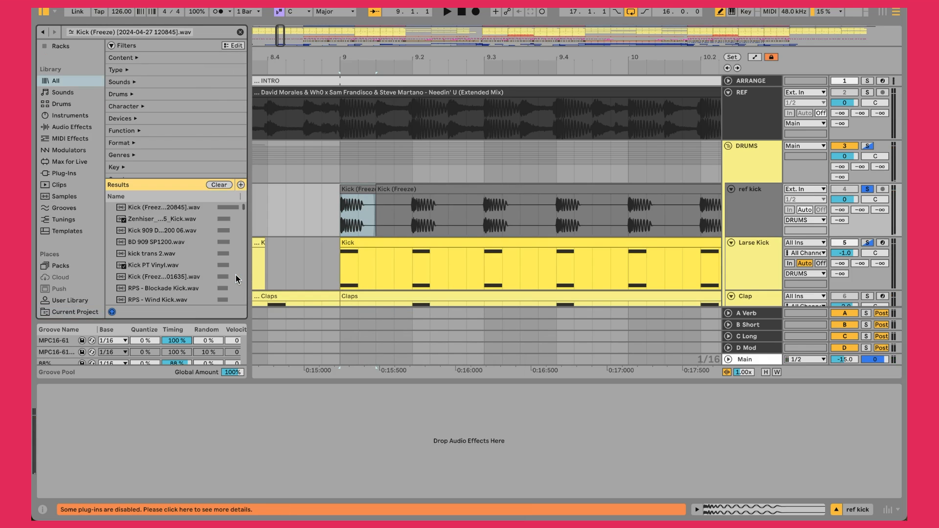
Preview the similar kick samples from the reference kick slice down to Kick PT Vinyl.wav
{"action": "left_click", "coordinate": [153, 210]}
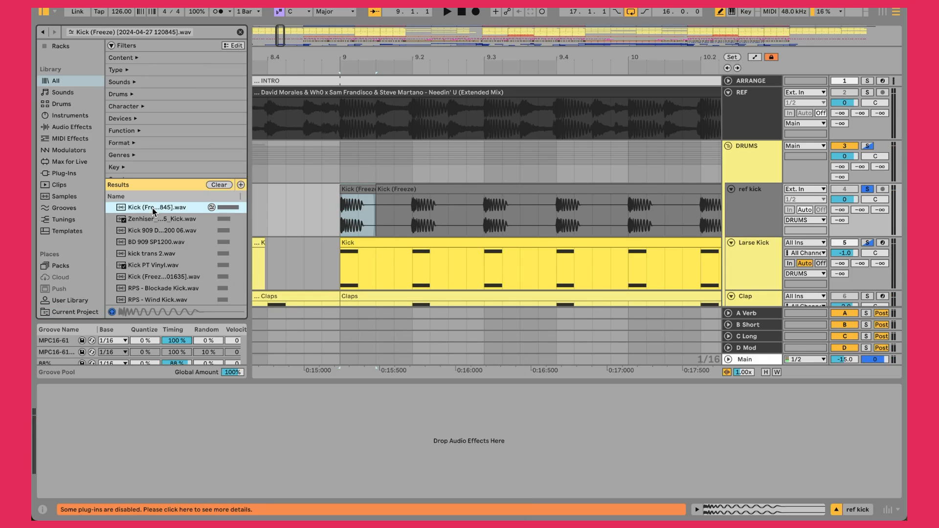
{"action": "left_click", "coordinate": [152, 220]}
{"action": "left_click", "coordinate": [153, 236]}
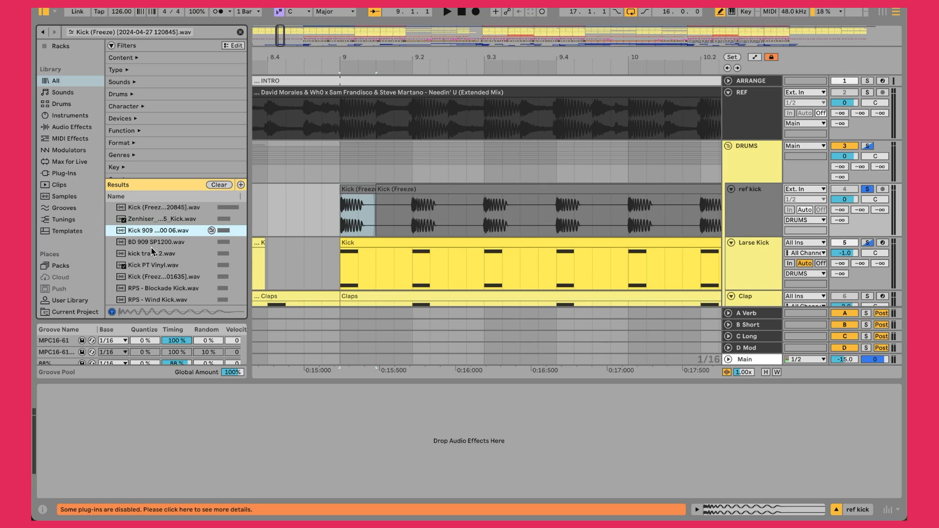
{"action": "left_click", "coordinate": [151, 247]}
{"action": "left_click", "coordinate": [152, 254]}
{"action": "left_click", "coordinate": [152, 264]}
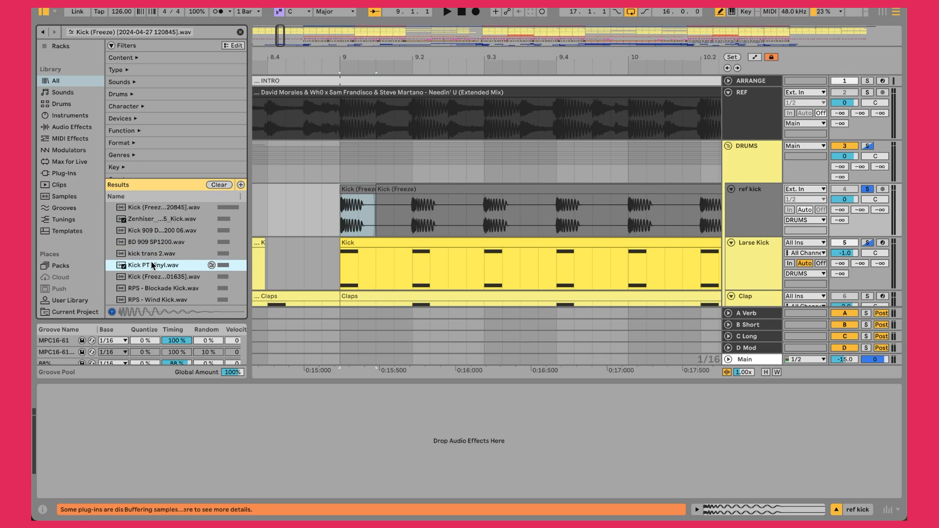
Compare the reference kick slice with BD 909 SP1200, Kick PT Vinyl, RPS - Blockade Kick and the Kick 909 sample
{"action": "left_click", "coordinate": [145, 209]}
{"action": "left_click", "coordinate": [148, 242]}
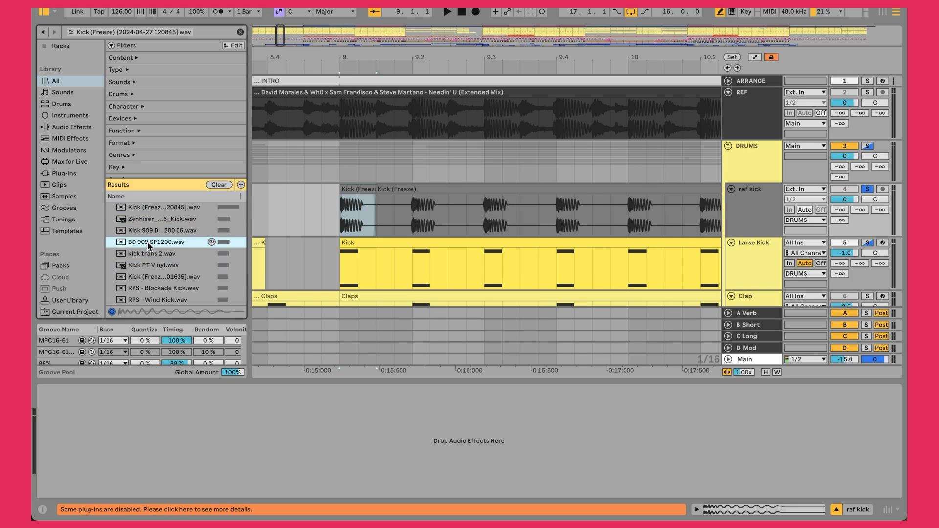
{"action": "left_click", "coordinate": [151, 264]}
{"action": "left_click", "coordinate": [152, 277]}
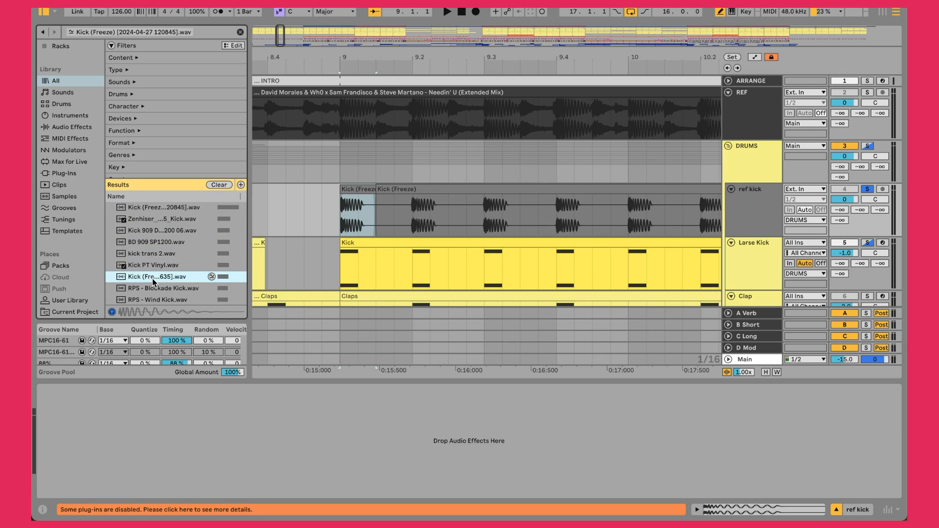
{"action": "left_click", "coordinate": [152, 288]}
{"action": "left_click", "coordinate": [144, 234]}
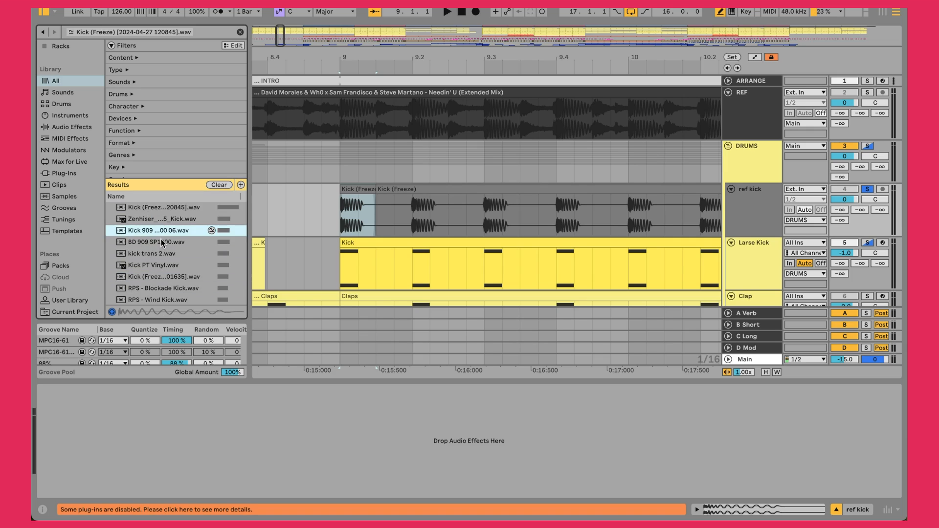
{"action": "left_click", "coordinate": [162, 242]}
{"action": "left_click", "coordinate": [156, 209]}
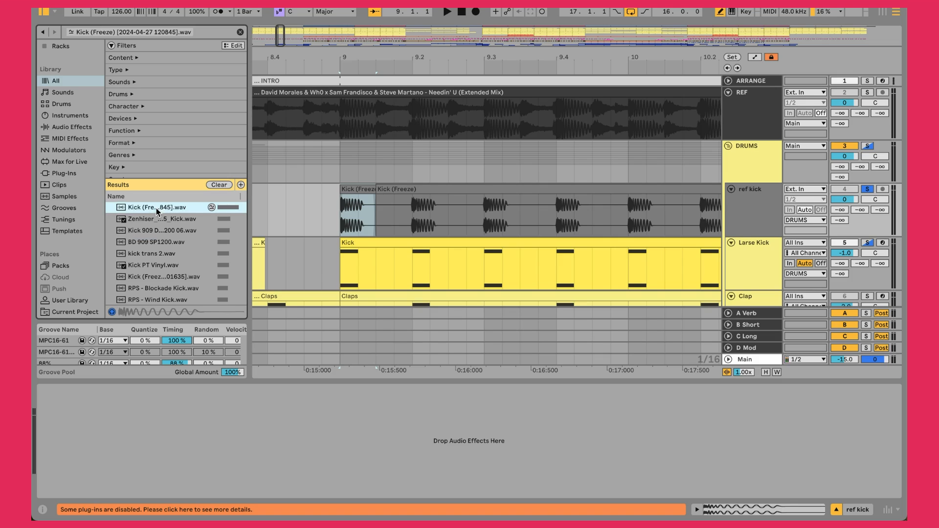
{"action": "left_click", "coordinate": [172, 231]}
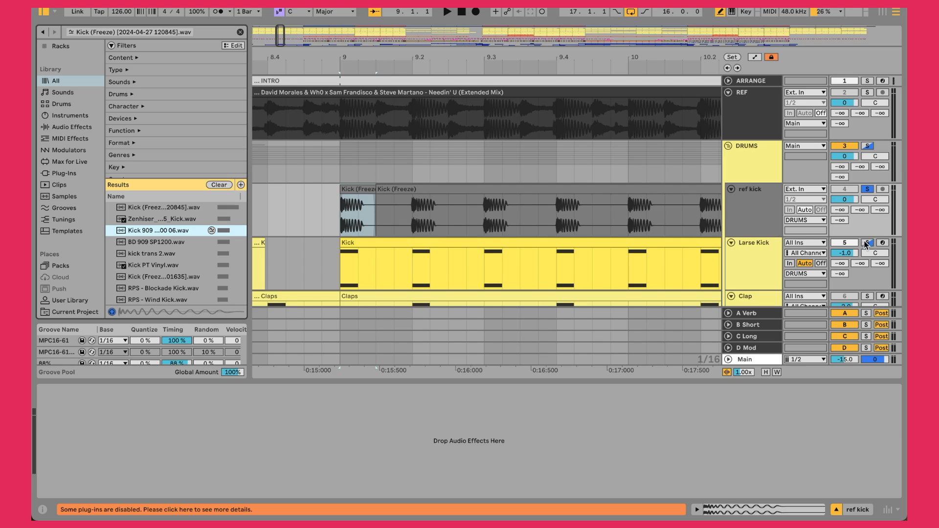
Play the Larse Kick track in solo from bar 9, unsolo and mute the R-Kick pad, and show the RPS - Territory Kick pad
{"action": "left_click", "coordinate": [866, 242]}
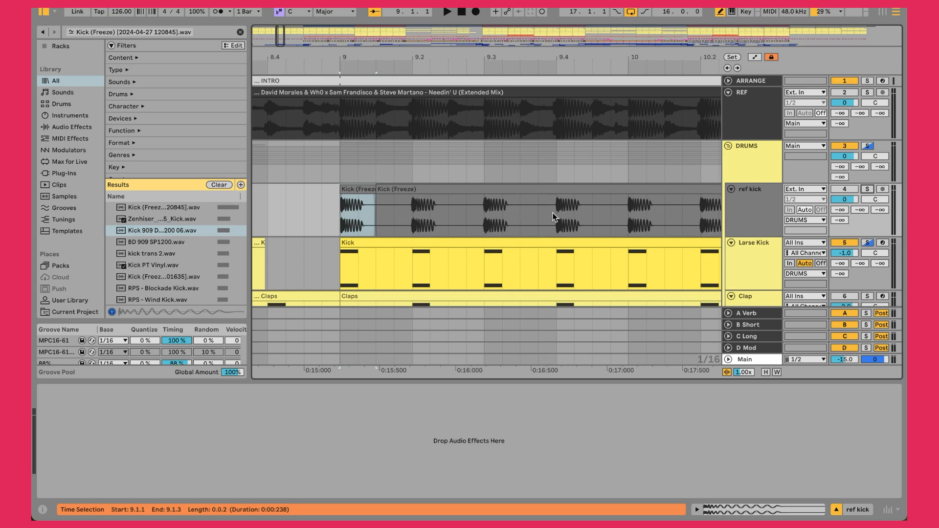
{"action": "key", "text": "space"}
{"action": "left_click_drag", "start_coordinate": [419, 57], "coordinate": [413, 27]}
{"action": "key", "text": "Down"}
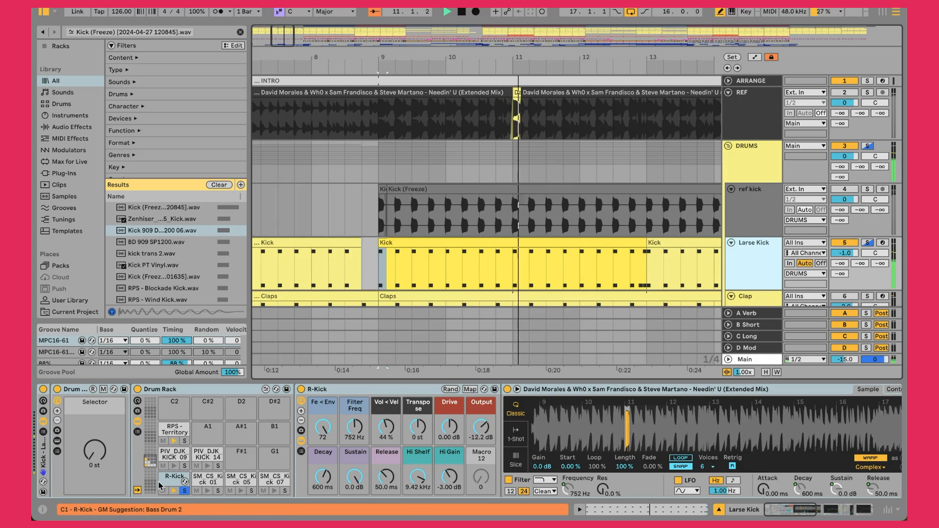
{"action": "left_click", "coordinate": [184, 491]}
{"action": "left_click", "coordinate": [163, 491]}
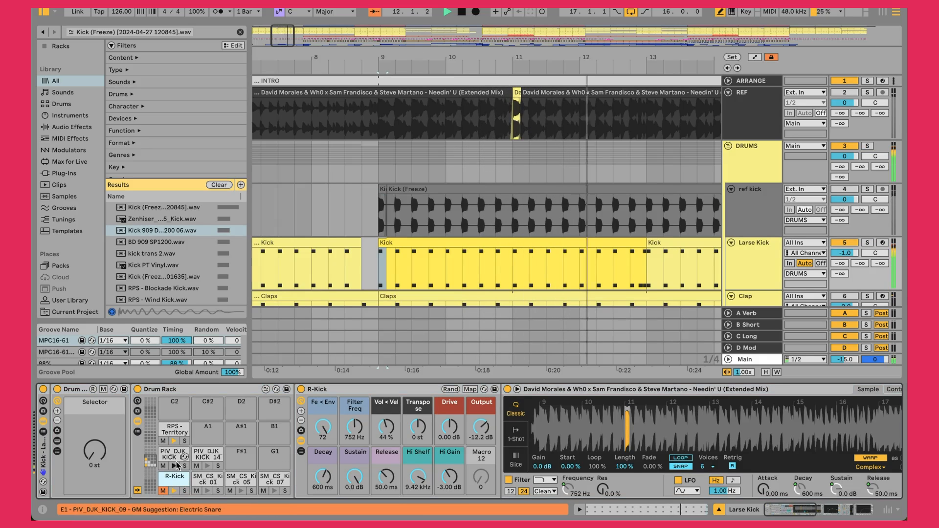
{"action": "left_click", "coordinate": [170, 429]}
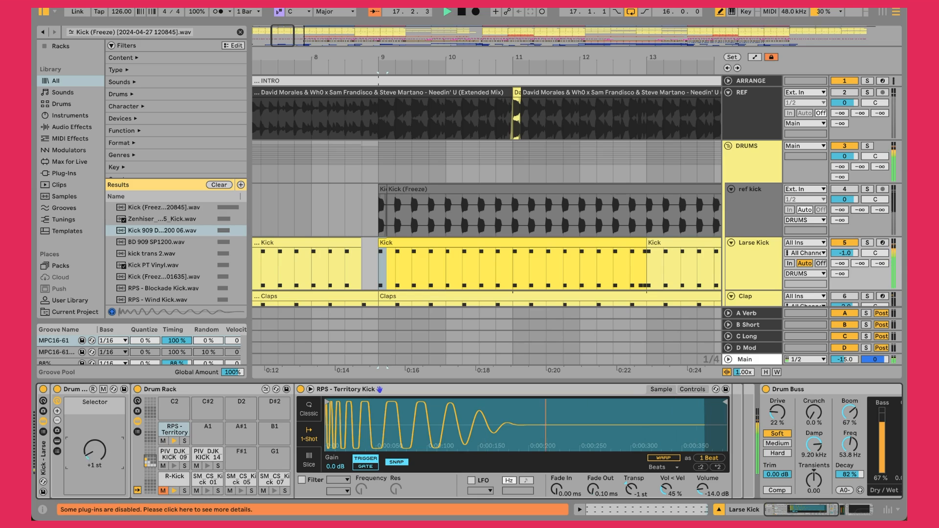
Move all RPS - Territory Kick notes in the bar 9 Kick clip down to the PIV_DJK_KICK_09 row
{"action": "double_click", "coordinate": [493, 238]}
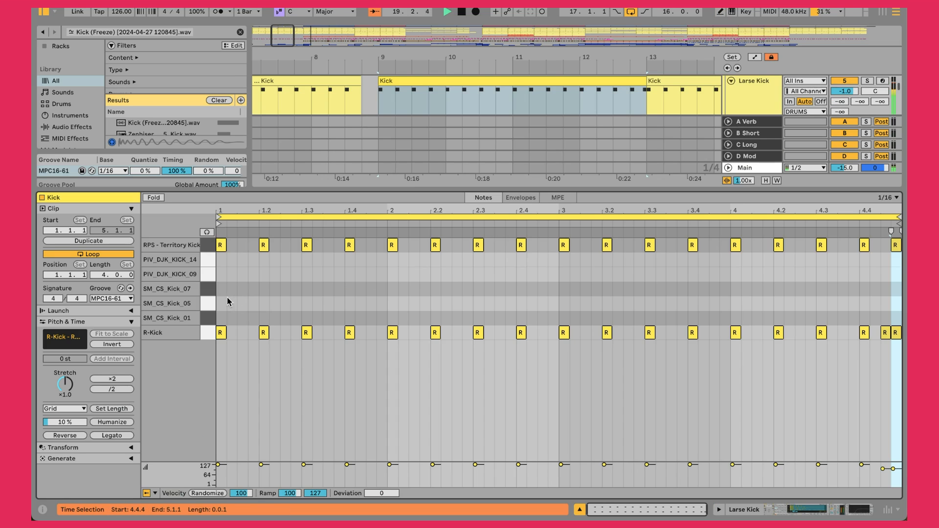
{"action": "left_click", "coordinate": [206, 248]}
{"action": "key", "text": "Down"}
{"action": "key", "text": "Down"}
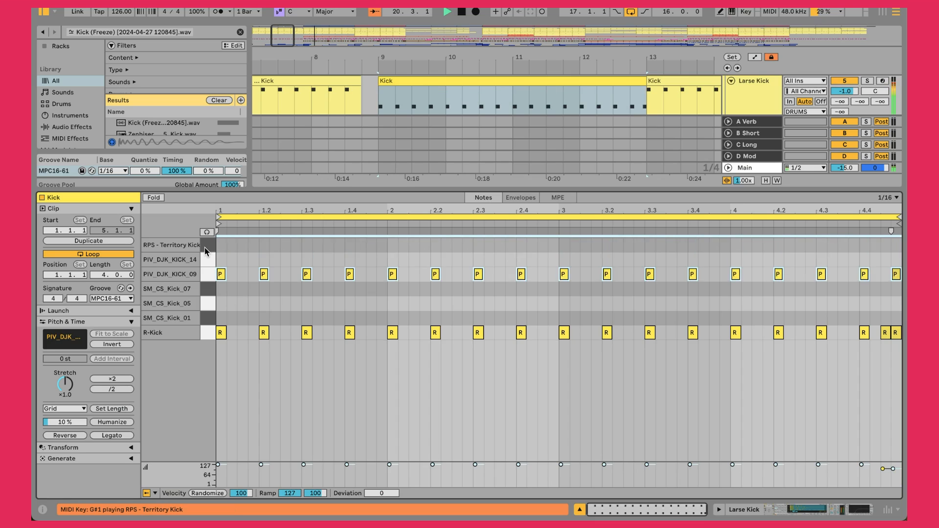
Move the selected PIV_DJK_KICK_09 notes back up to the RPS - Territory Kick row and show the kick track's devices
{"action": "key", "text": "Up"}
{"action": "key", "text": "Up"}
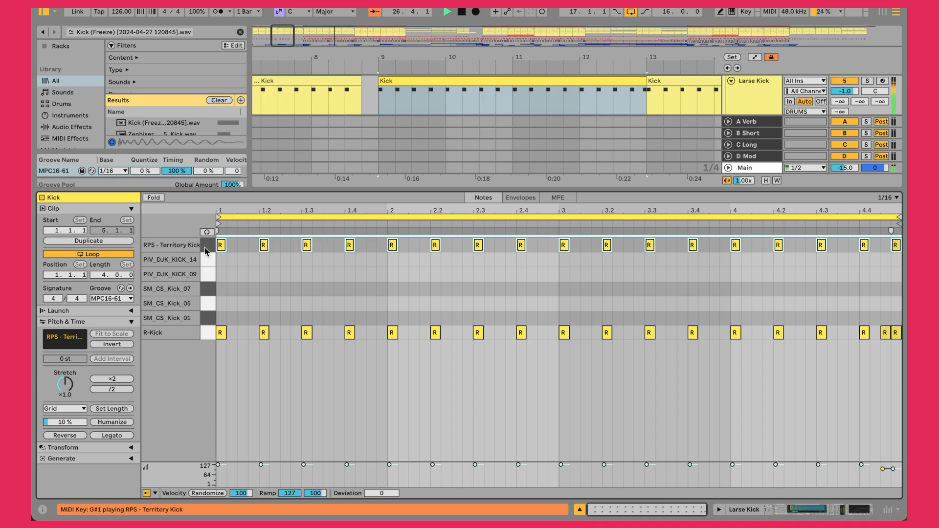
{"action": "key", "text": "shift+Tab"}
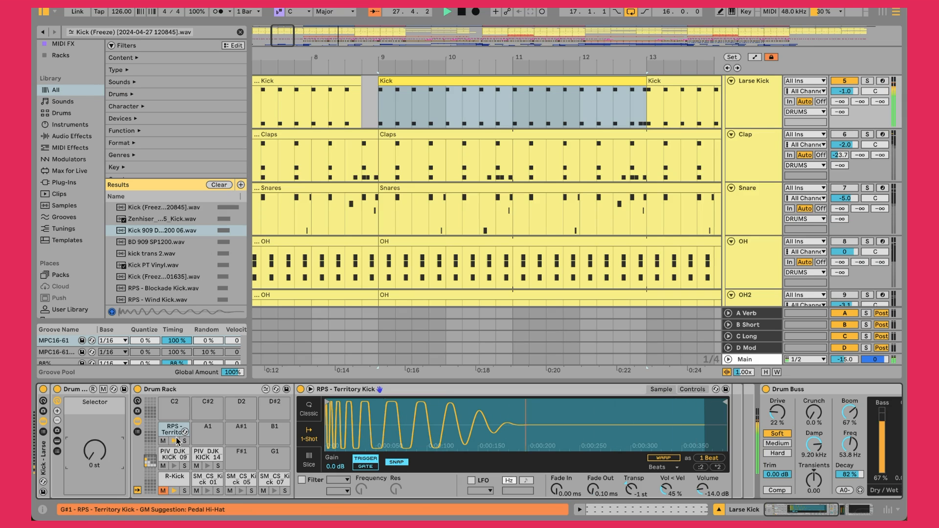
Examine the R-Kick pad's EQ Eight with its 9.42 kHz high band, and compare the pad with RPS - Territory Kick
{"action": "left_click", "coordinate": [174, 476]}
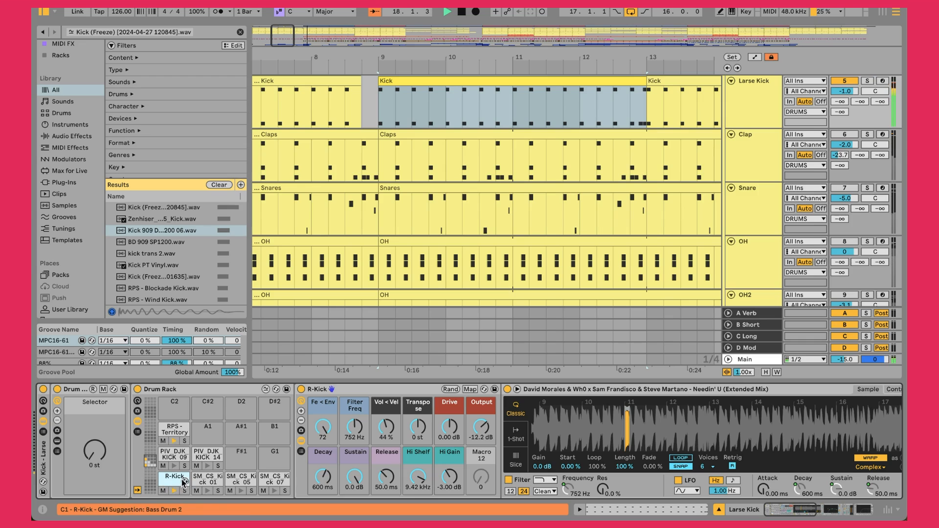
{"action": "scroll", "coordinate": [479, 460], "scroll_direction": "right", "scroll_amount": 10}
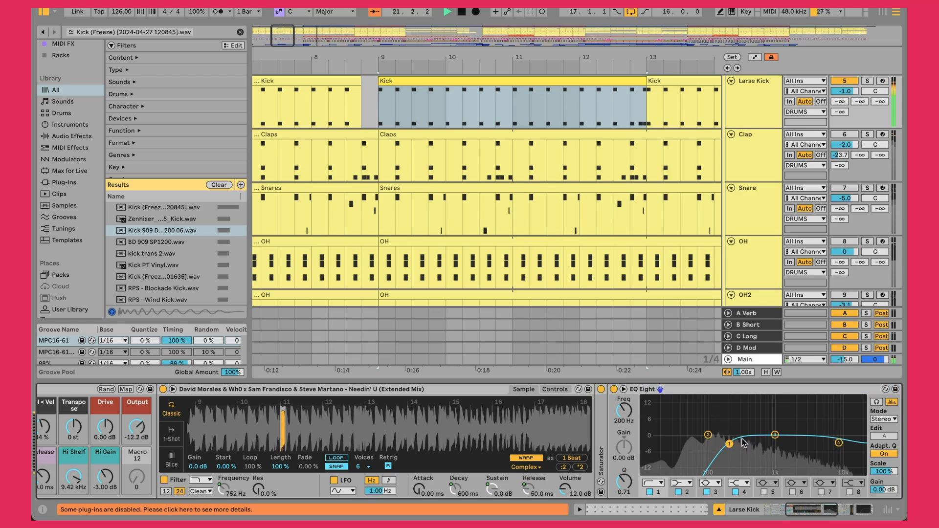
{"action": "left_click", "coordinate": [839, 443]}
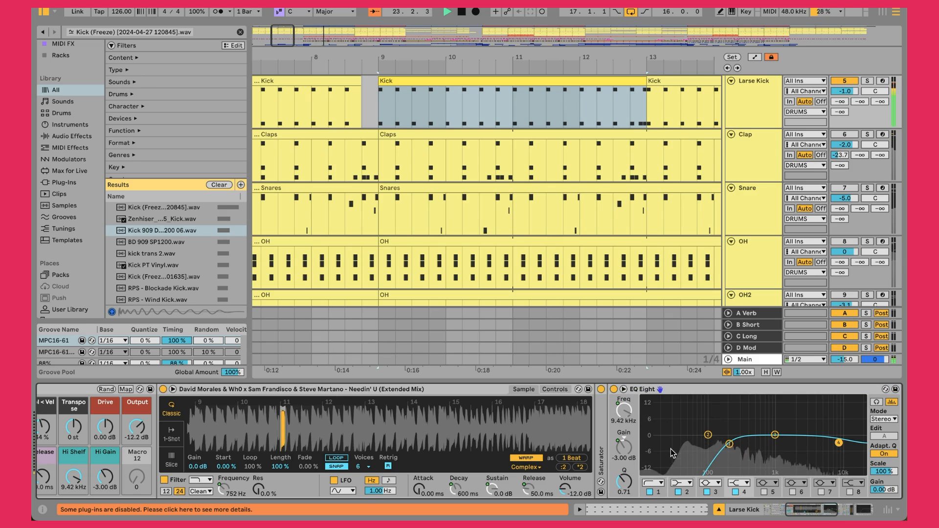
{"action": "scroll", "coordinate": [673, 453], "scroll_direction": "left", "scroll_amount": 8}
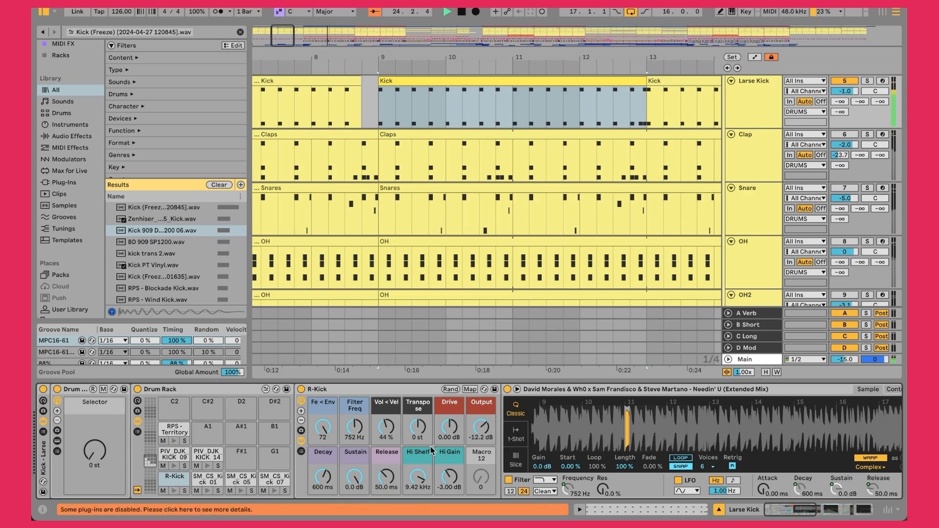
{"action": "left_click", "coordinate": [174, 429]}
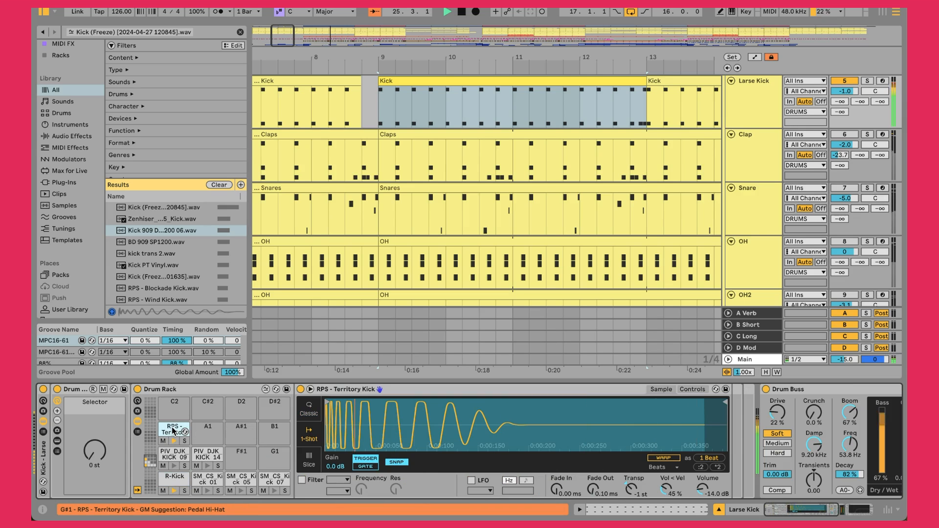
{"action": "left_click", "coordinate": [171, 481]}
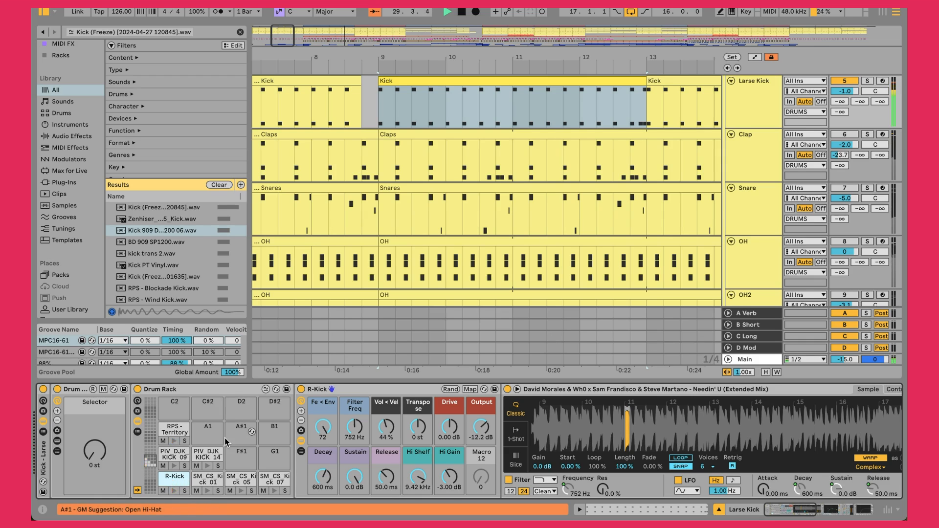
Set the Larse Kick track's Drum Buss Boom to 66% and bypass and re-enable the Drum Buss to hear its effect
{"action": "scroll", "coordinate": [268, 449], "scroll_direction": "down", "scroll_amount": 4}
{"action": "scroll", "coordinate": [268, 450], "scroll_direction": "right", "scroll_amount": 3}
{"action": "scroll", "coordinate": [623, 436], "scroll_direction": "right", "scroll_amount": 10}
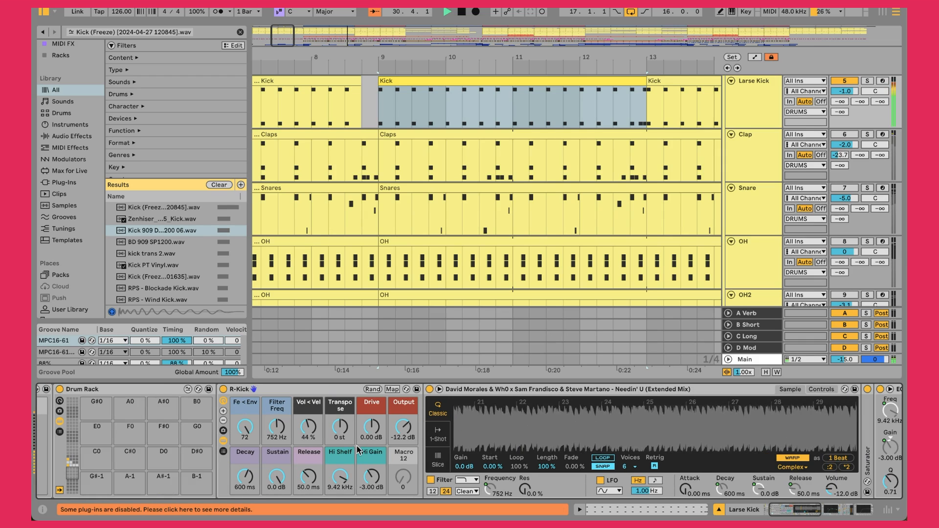
{"action": "scroll", "coordinate": [669, 467], "scroll_direction": "right", "scroll_amount": 12}
{"action": "scroll", "coordinate": [668, 467], "scroll_direction": "right", "scroll_amount": 5}
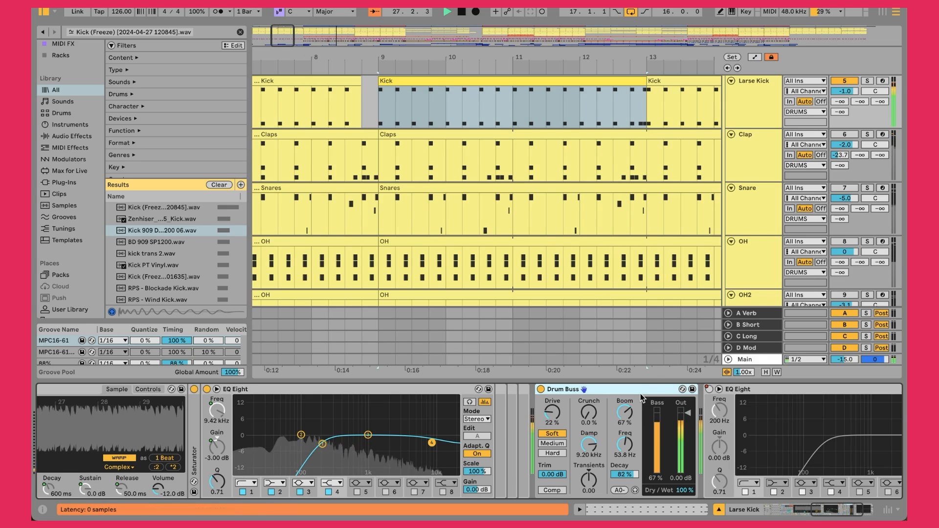
{"action": "left_click_drag", "start_coordinate": [627, 411], "coordinate": [629, 412]}
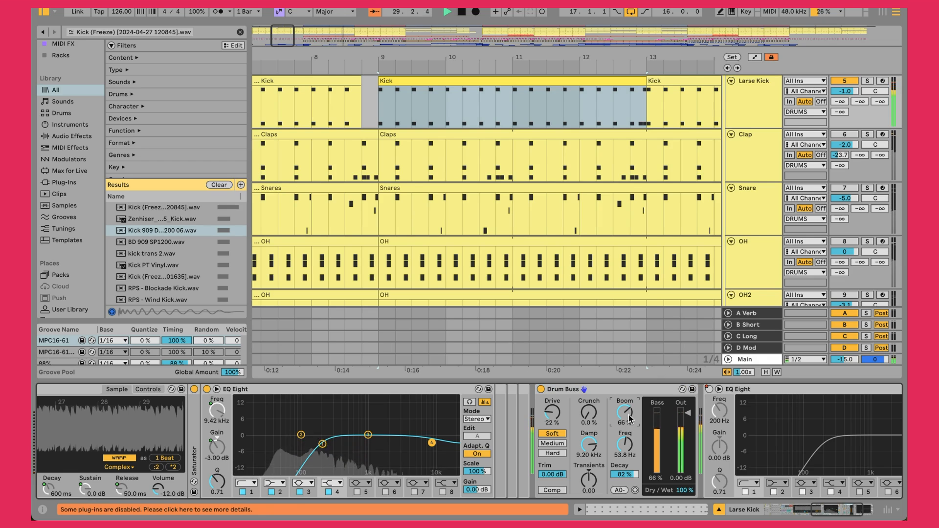
{"action": "left_click", "coordinate": [540, 389]}
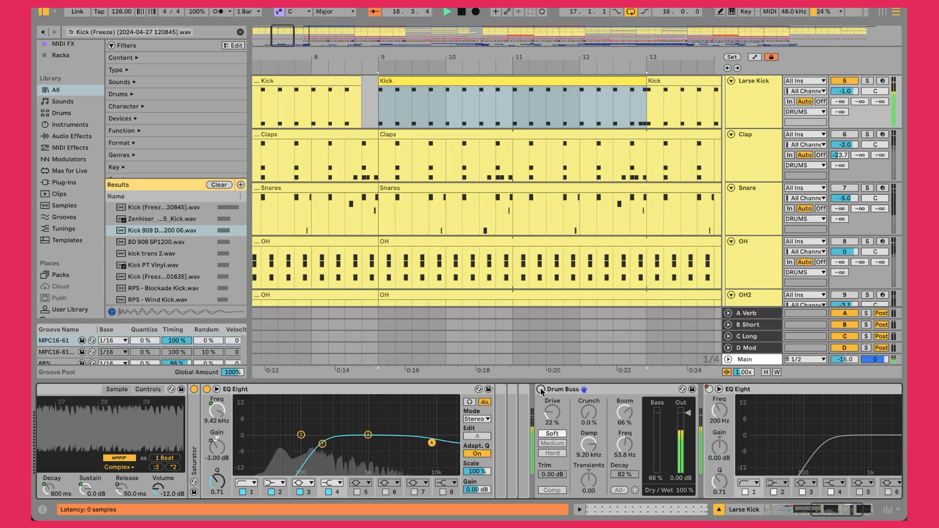
{"action": "left_click", "coordinate": [541, 389]}
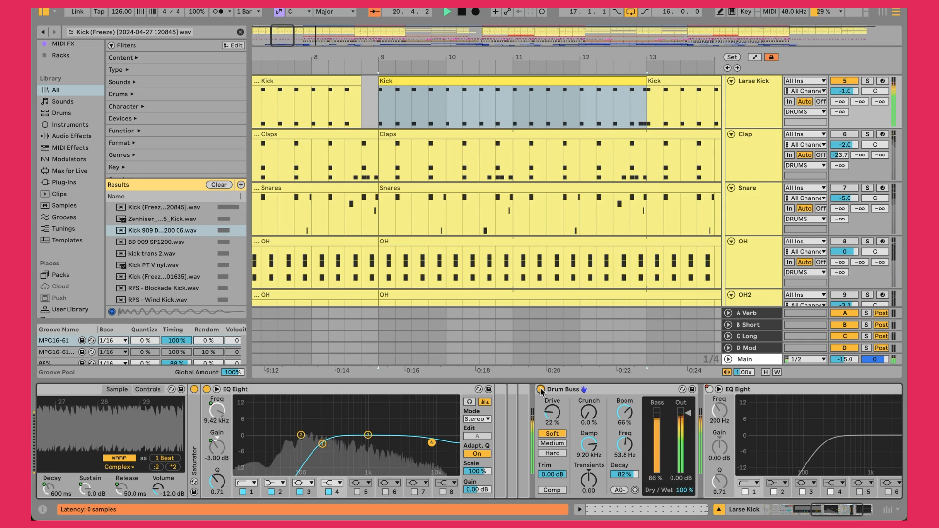
Activate the Clap track, view the notes of its Claps clip at bar 17, and return to the track's devices
{"action": "left_click_drag", "start_coordinate": [402, 55], "coordinate": [402, 48]}
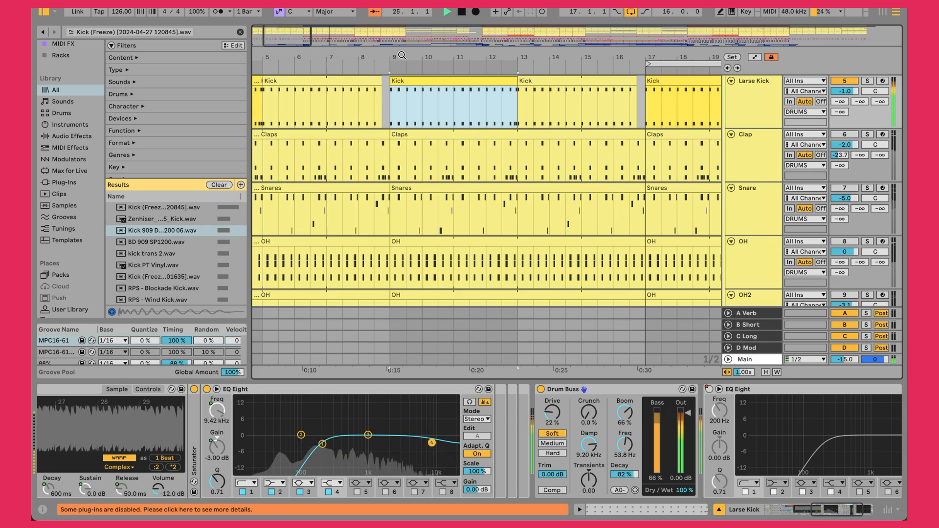
{"action": "left_click_drag", "start_coordinate": [402, 55], "coordinate": [367, 56]}
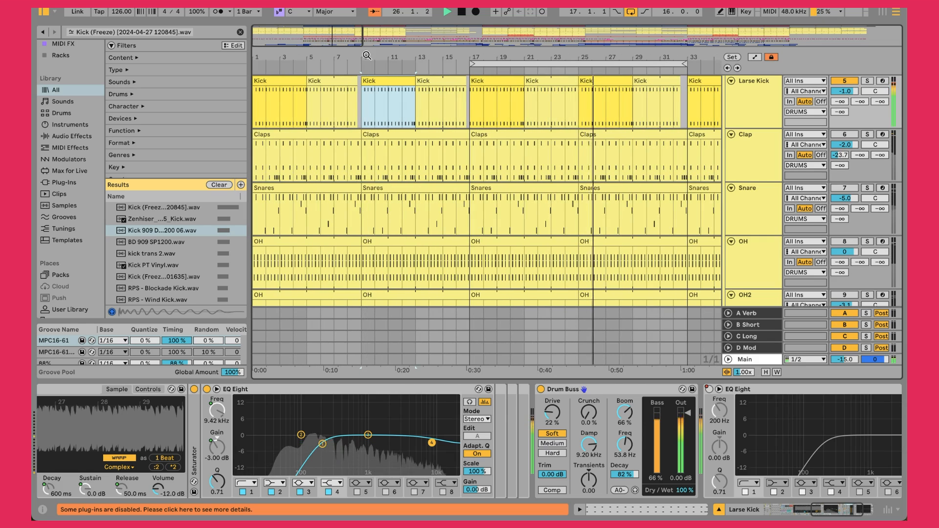
{"action": "left_click", "coordinate": [650, 390]}
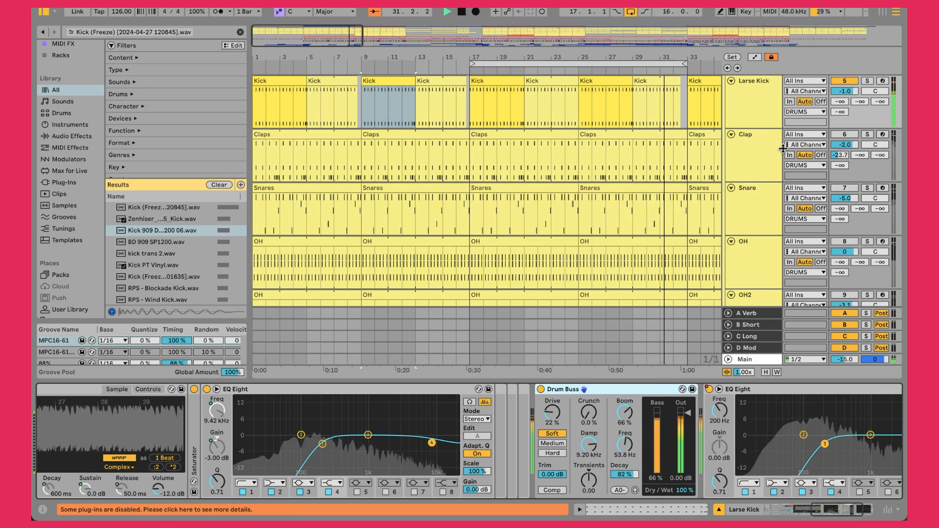
{"action": "left_click", "coordinate": [841, 138]}
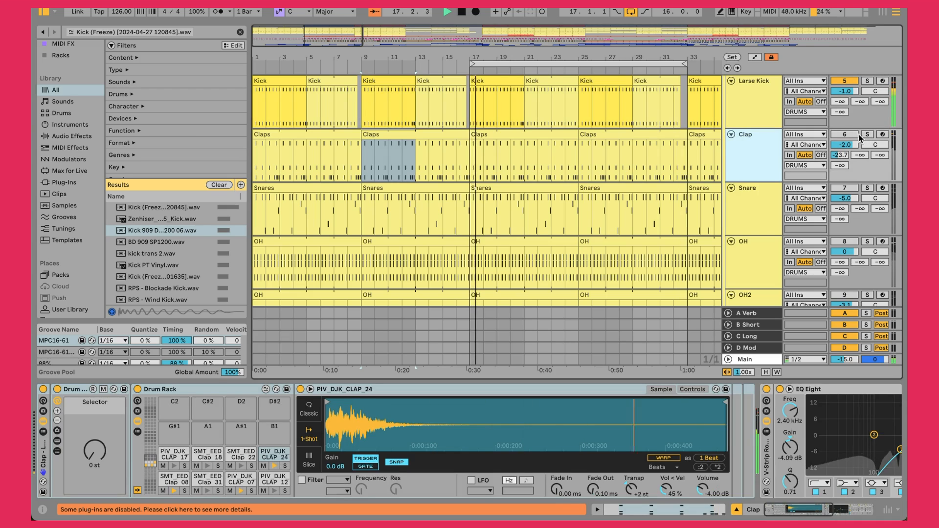
{"action": "double_click", "coordinate": [481, 136]}
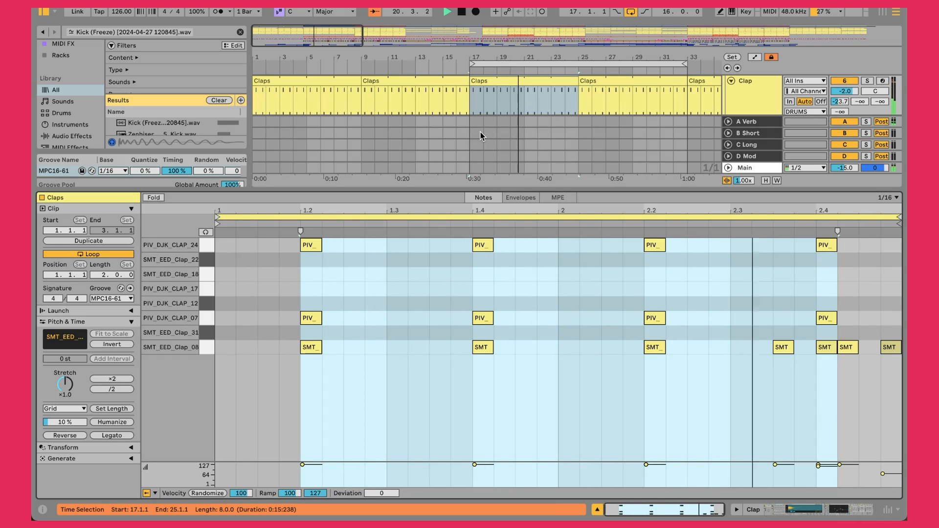
{"action": "left_click", "coordinate": [387, 310]}
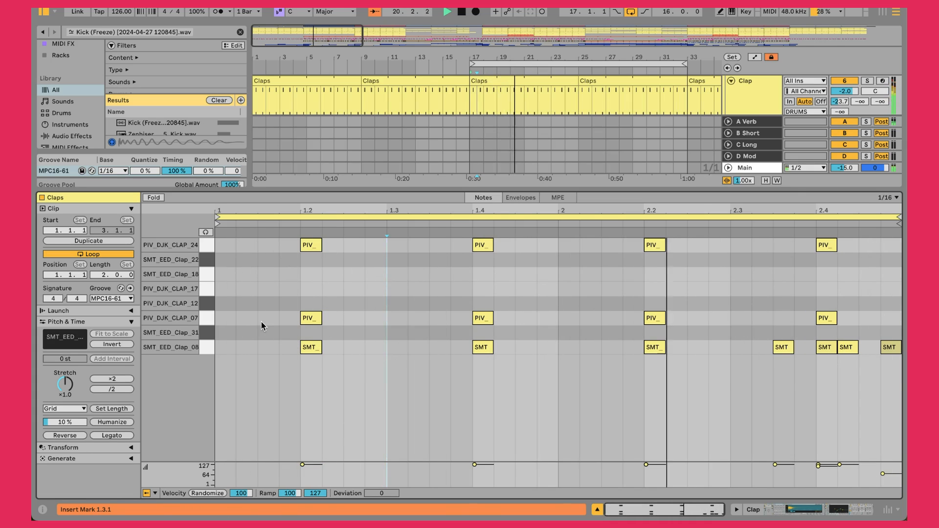
{"action": "key", "text": "shift+Tab"}
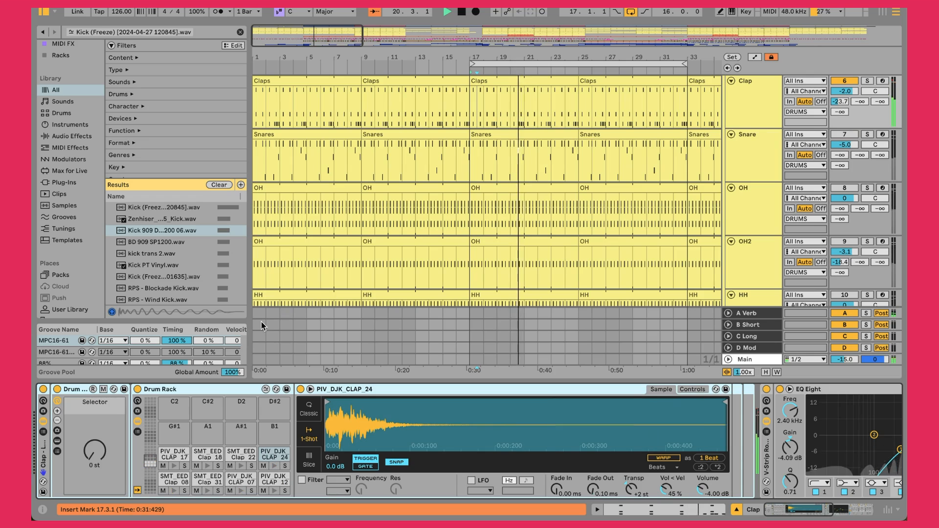
Compare the pan and transposition settings of the SMT_EED_Clap_08, PIV_DJK_CLAP_07 and PIV_DJK_CLAP_24 pads
{"action": "left_click", "coordinate": [177, 479]}
{"action": "left_click", "coordinate": [697, 394]}
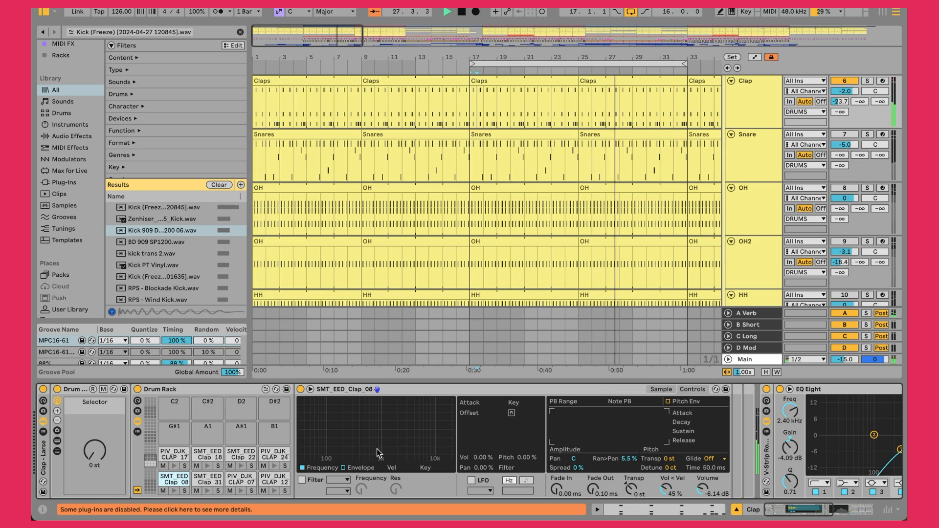
{"action": "left_click", "coordinate": [236, 481]}
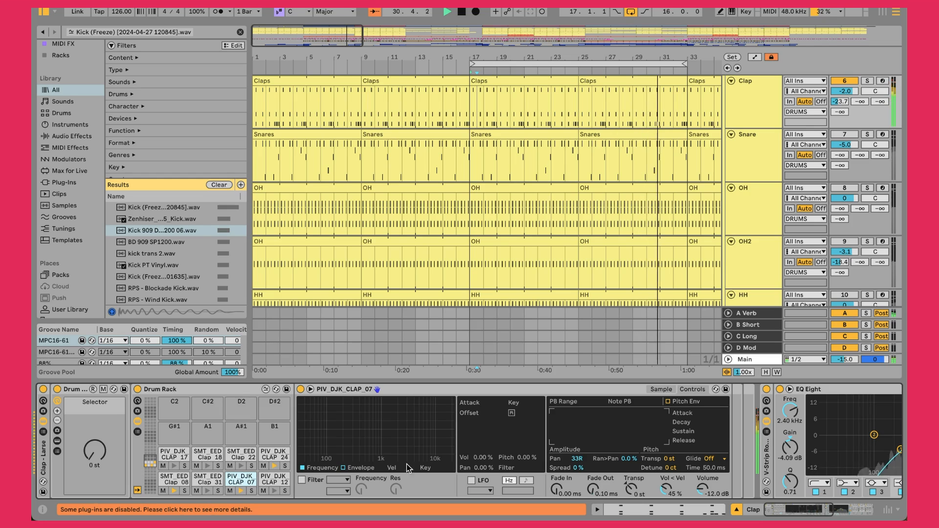
{"action": "left_click", "coordinate": [281, 455]}
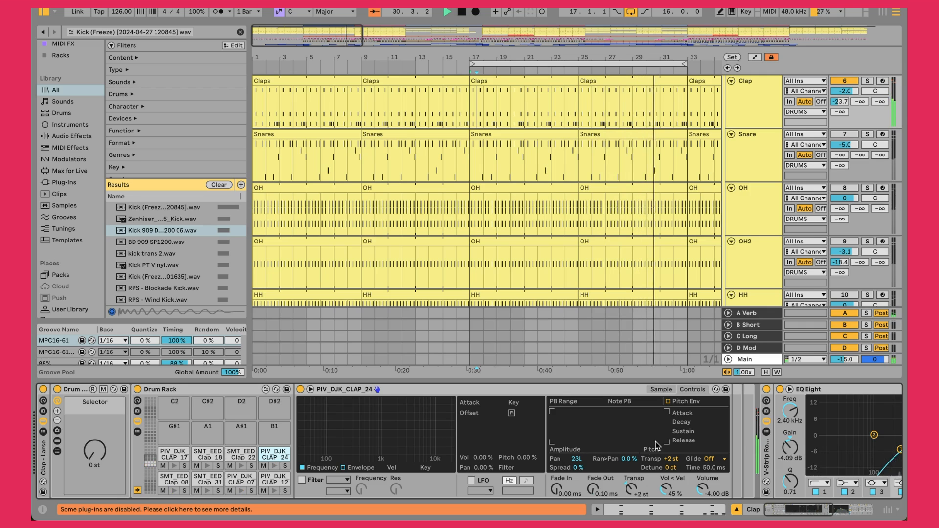
Examine the Clap track's EQ Eight, SIDE + SAT and WIDTH racks, including the Wider plug-in inside the WIDTH rack
{"action": "scroll", "coordinate": [655, 445], "scroll_direction": "right", "scroll_amount": 6}
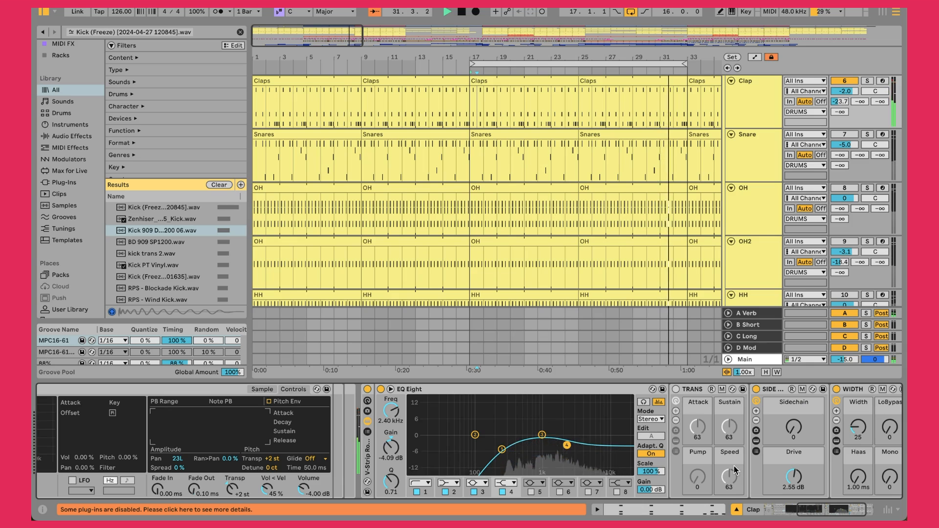
{"action": "scroll", "coordinate": [733, 468], "scroll_direction": "right", "scroll_amount": 3}
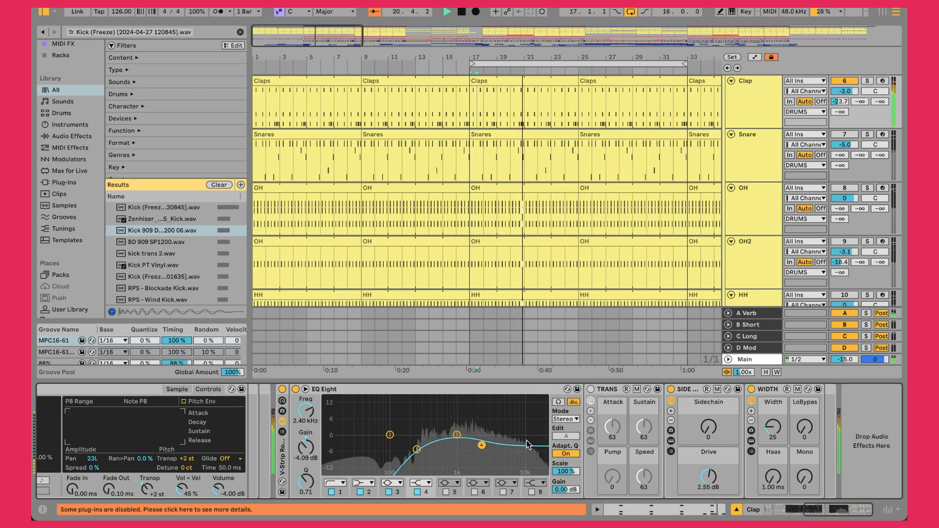
{"action": "left_click", "coordinate": [691, 394]}
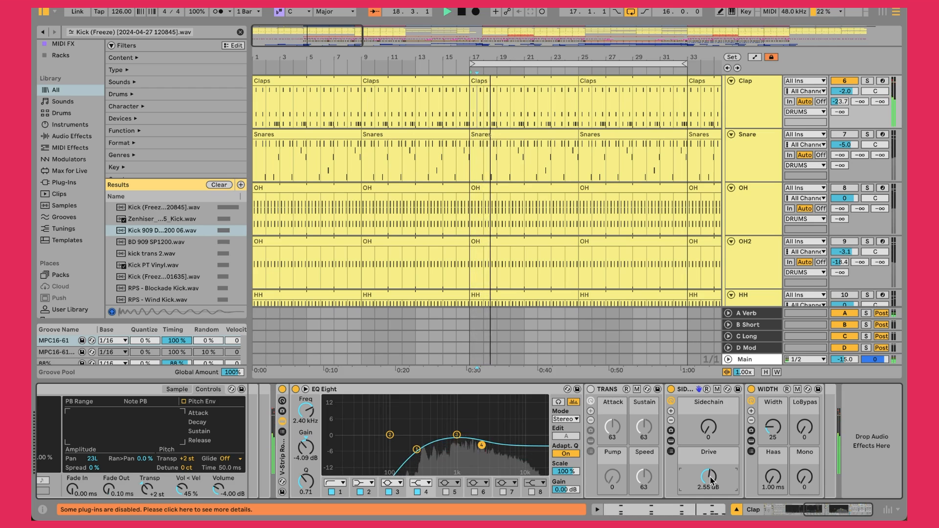
{"action": "left_click", "coordinate": [746, 458]}
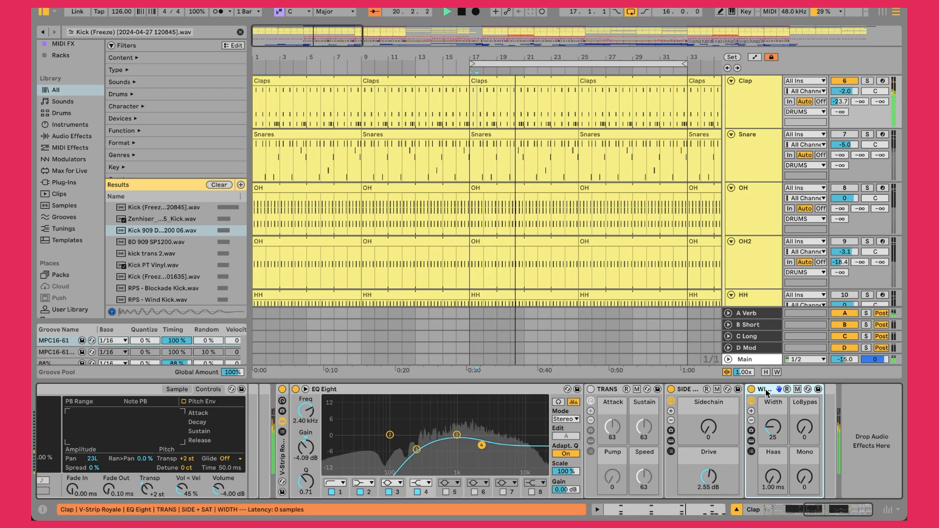
{"action": "left_click", "coordinate": [751, 440]}
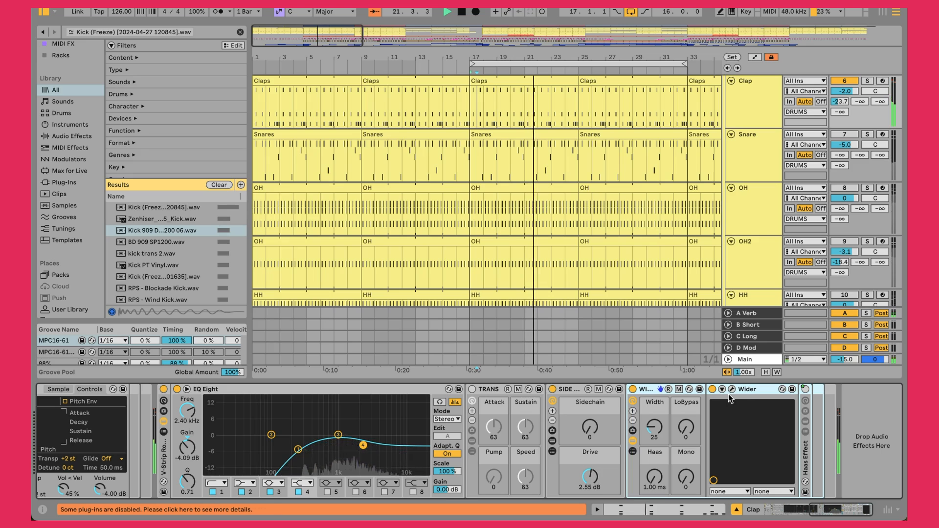
{"action": "left_click", "coordinate": [731, 390]}
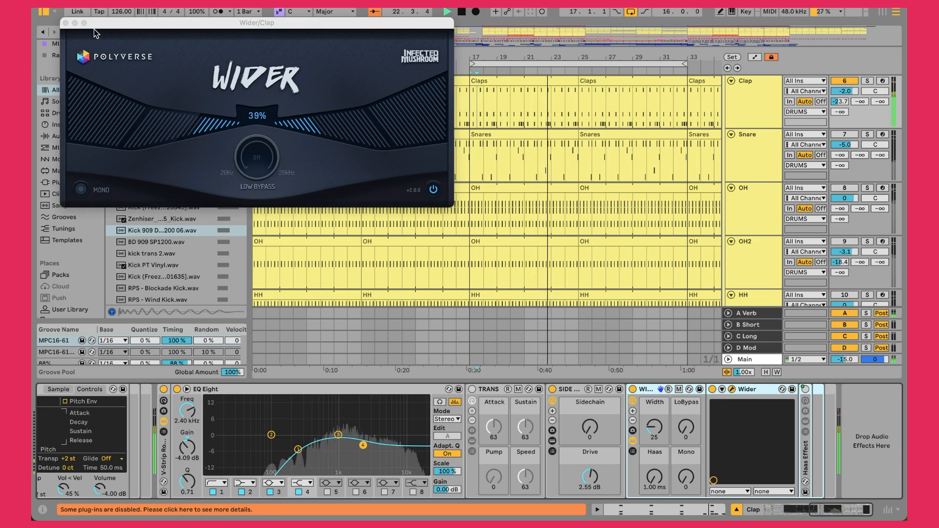
{"action": "left_click", "coordinate": [65, 23]}
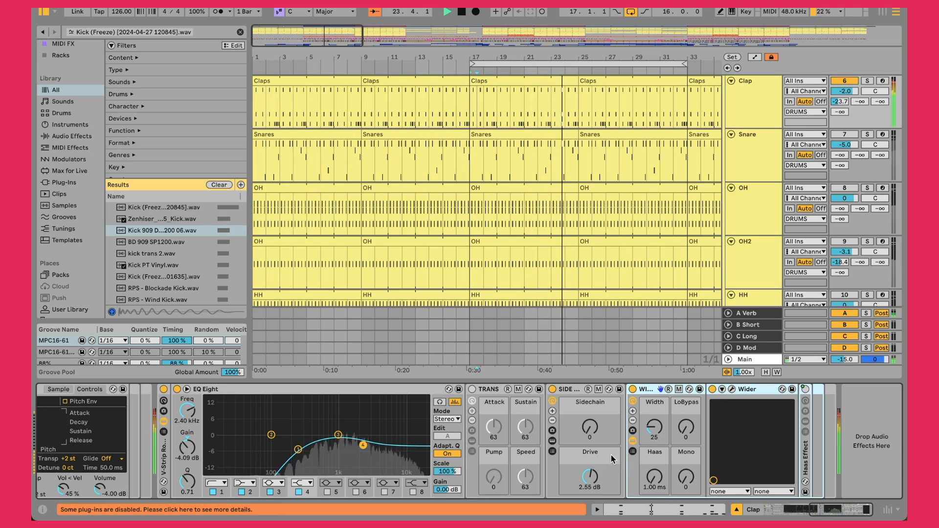
{"action": "left_click", "coordinate": [632, 441]}
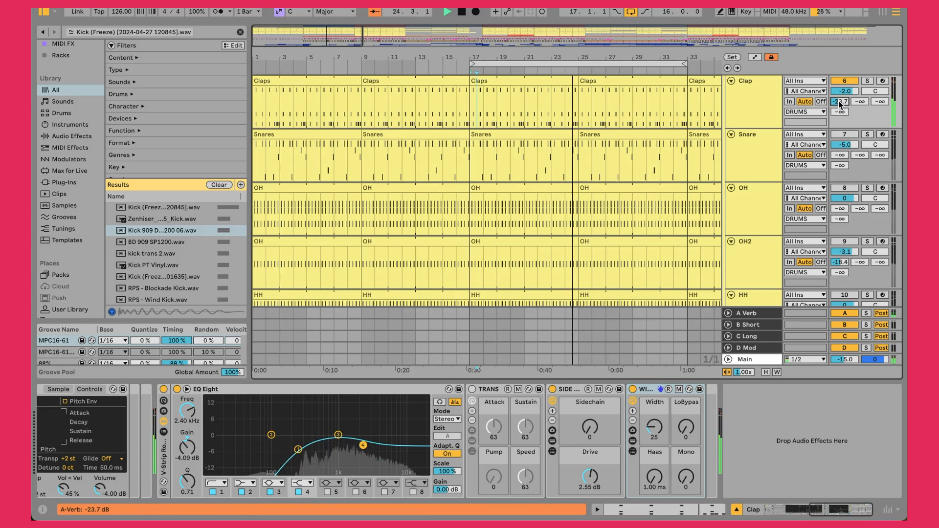
Examine the ValhallaVintageVerb settings on the A Verb return track and close the plug-in window
{"action": "left_click", "coordinate": [748, 313]}
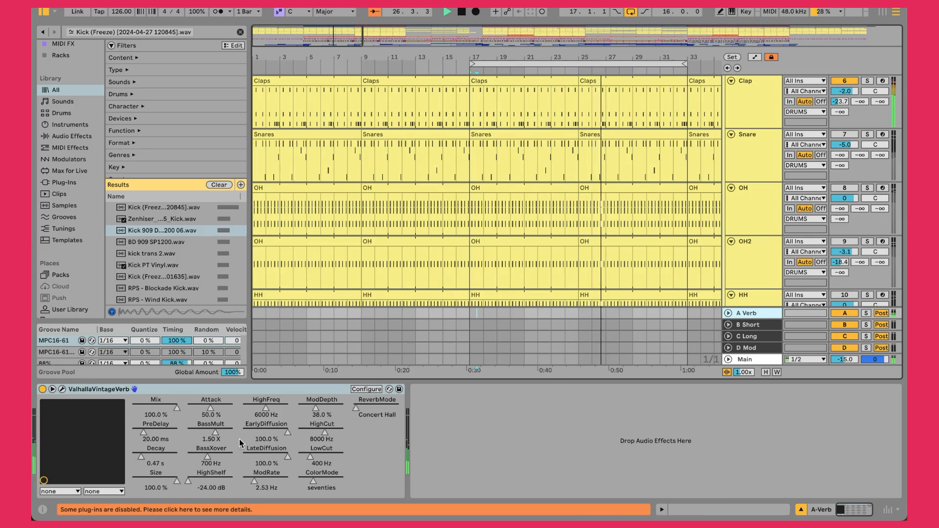
{"action": "left_click", "coordinate": [62, 389]}
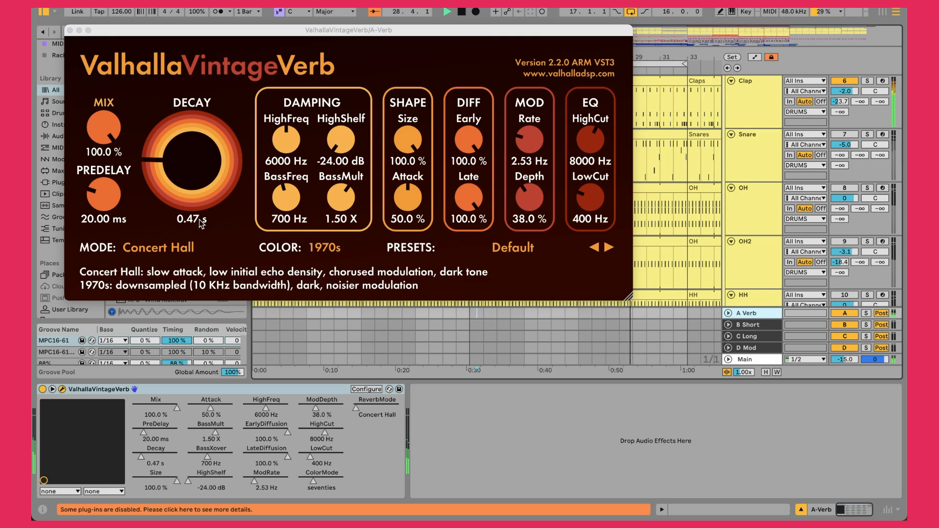
{"action": "left_click", "coordinate": [72, 30]}
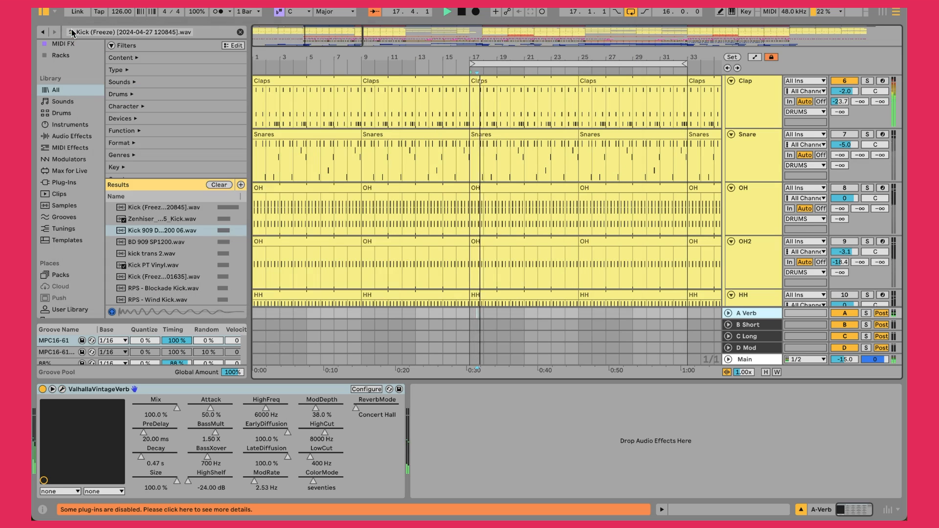
Activate the Snare track and open the notes of its Snares clip at bar 25
{"action": "left_click", "coordinate": [736, 169]}
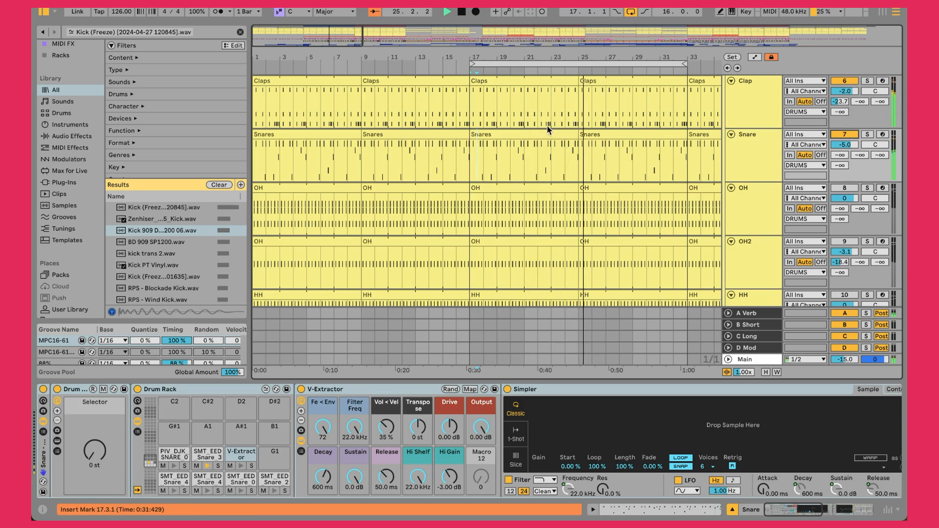
{"action": "double_click", "coordinate": [587, 138]}
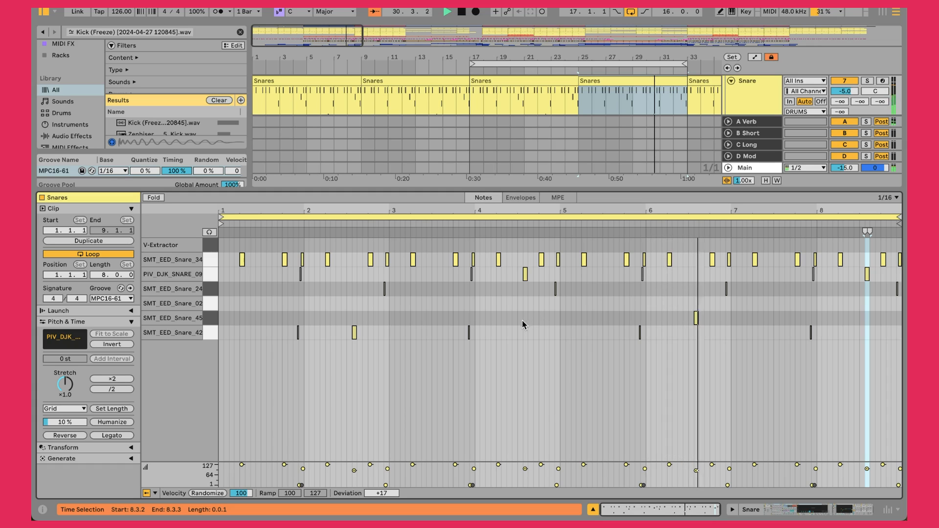
Audition the SMT_EED_Snare_34 lane and examine how its hits and the surrounding ghost notes are placed across the Snares clip
{"action": "left_click", "coordinate": [211, 262]}
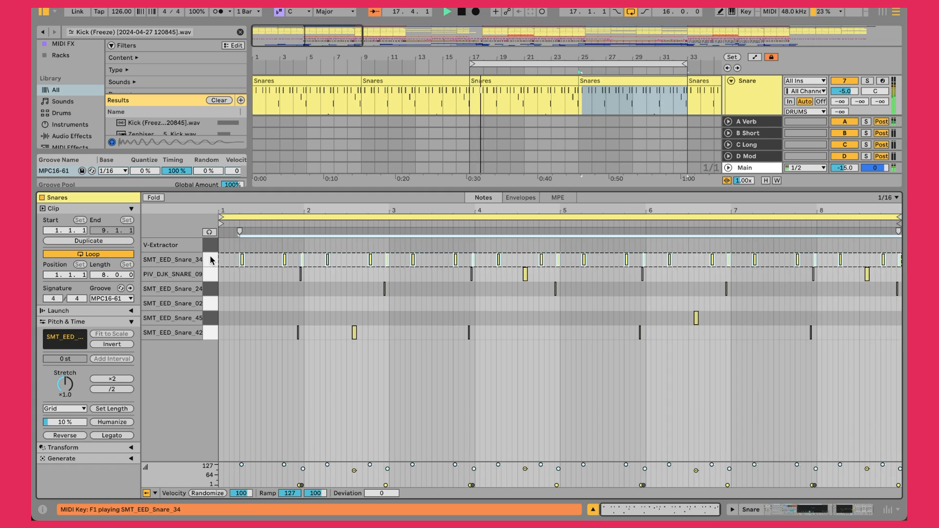
{"action": "left_click_drag", "start_coordinate": [232, 210], "coordinate": [272, 234]}
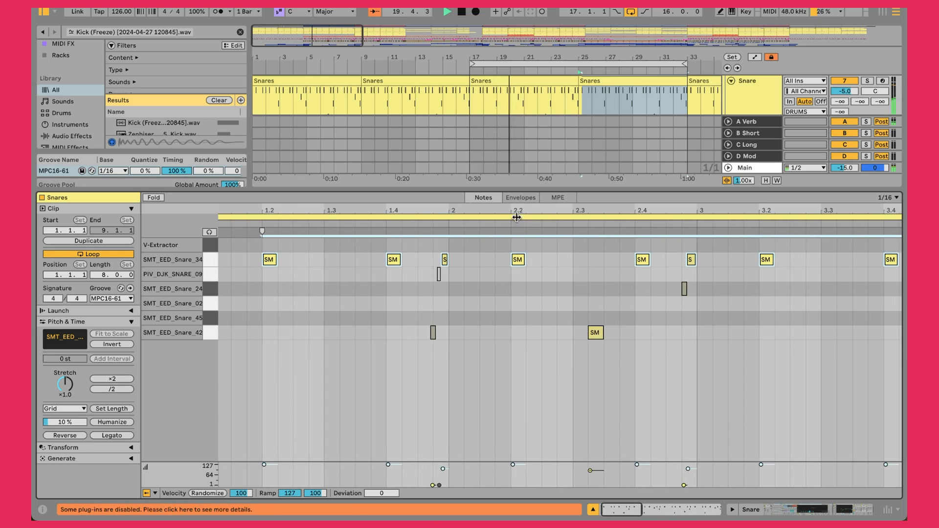
{"action": "left_click_drag", "start_coordinate": [484, 208], "coordinate": [493, 207]}
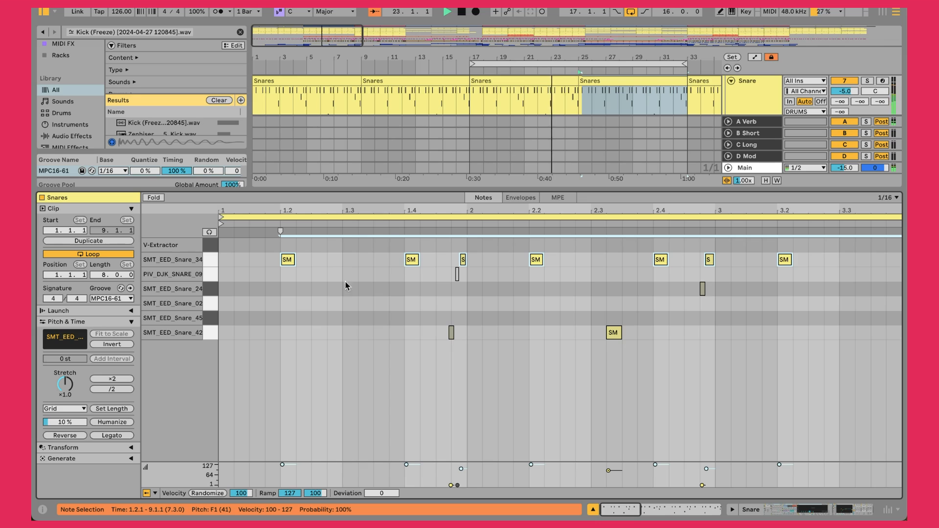
{"action": "left_click", "coordinate": [501, 292]}
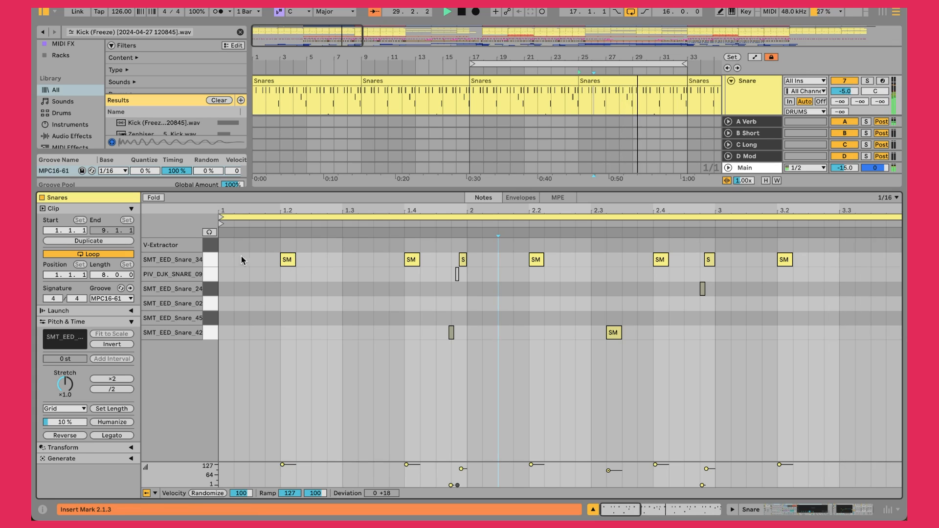
{"action": "left_click", "coordinate": [220, 260]}
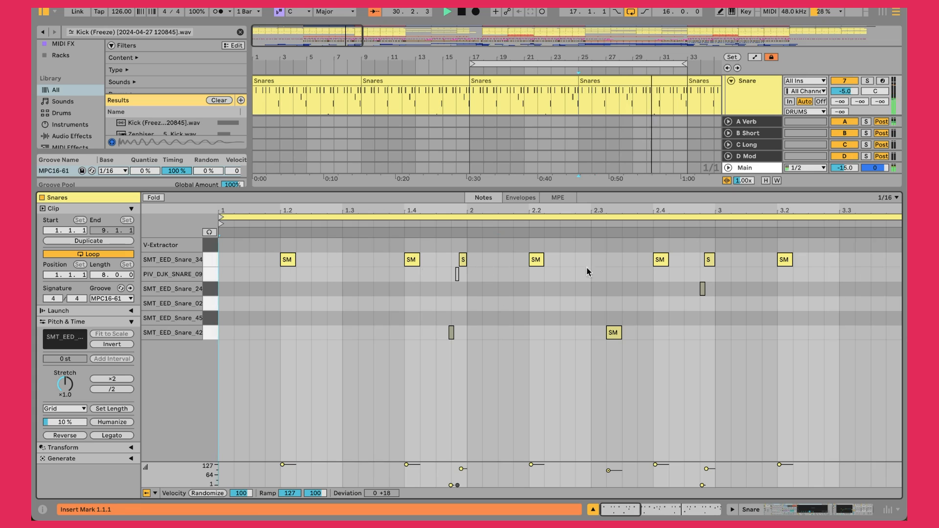
{"action": "left_click", "coordinate": [450, 369]}
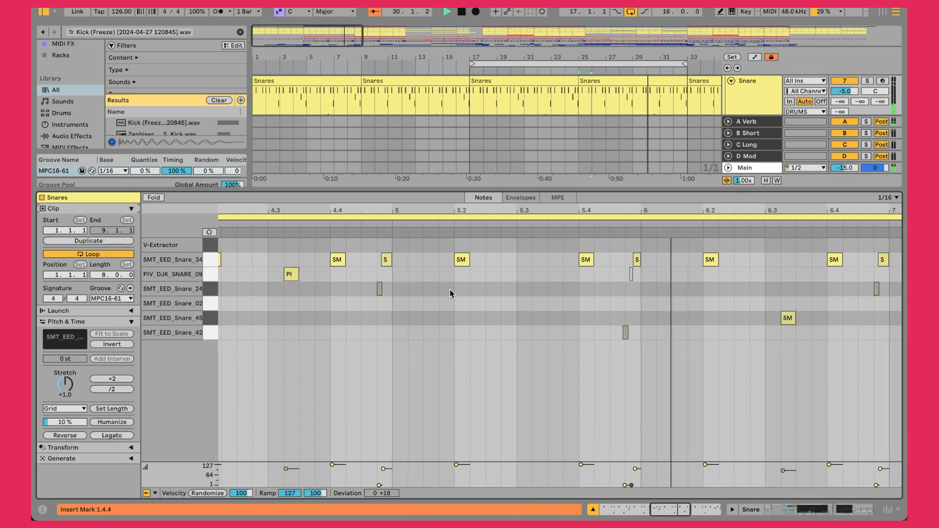
{"action": "left_click_drag", "start_coordinate": [496, 210], "coordinate": [496, 161]}
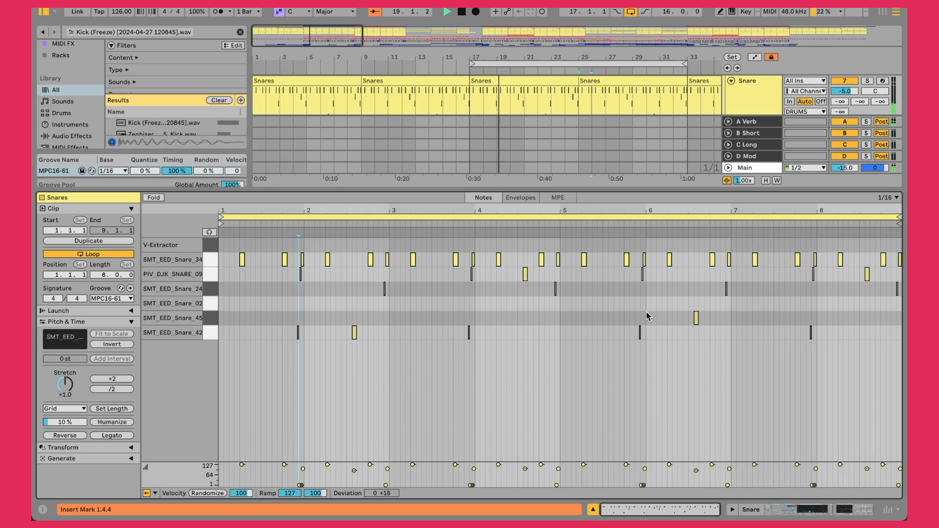
Return to the Snare track's devices and examine the SMT_EED_Snare_34 pad, the EQ Eight and the SIDE + SAT and WIDTH racks
{"action": "key", "text": "shift+Tab"}
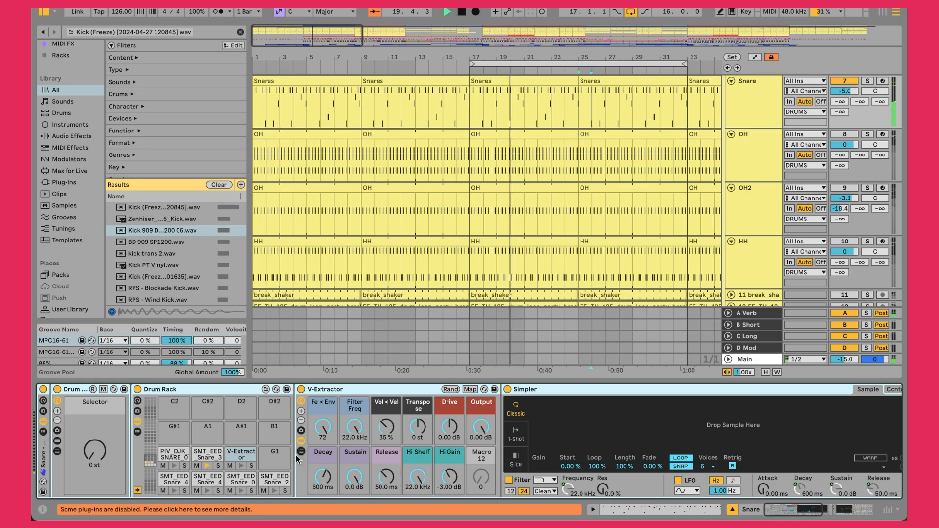
{"action": "left_click", "coordinate": [200, 457]}
{"action": "scroll", "coordinate": [200, 458], "scroll_direction": "right", "scroll_amount": 2}
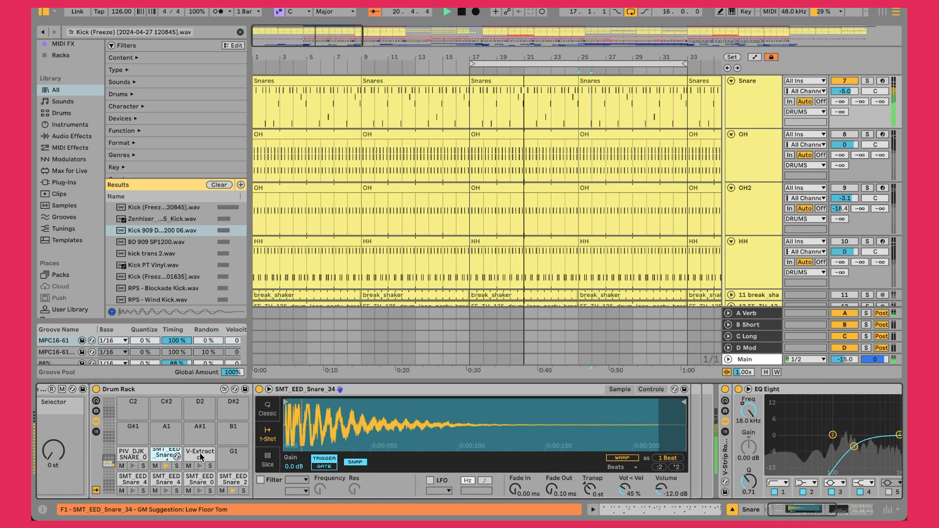
{"action": "scroll", "coordinate": [755, 435], "scroll_direction": "right", "scroll_amount": 1}
{"action": "scroll", "coordinate": [757, 435], "scroll_direction": "right", "scroll_amount": 8}
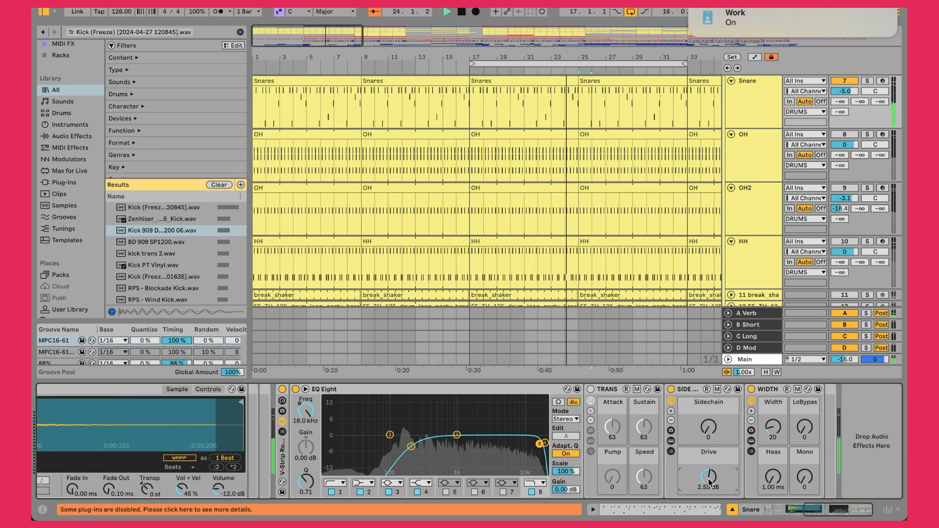
Compare the Snare track's effect chain with the Clap track's EQ Eight, SIDE + SAT and WIDTH settings
{"action": "scroll", "coordinate": [767, 103], "scroll_direction": "up", "scroll_amount": 2}
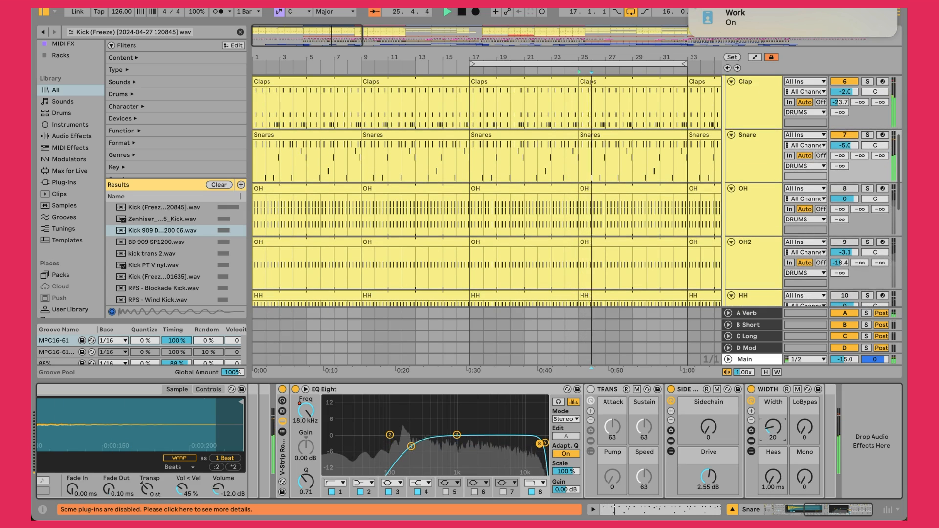
{"action": "left_click", "coordinate": [749, 101]}
{"action": "left_click", "coordinate": [750, 142]}
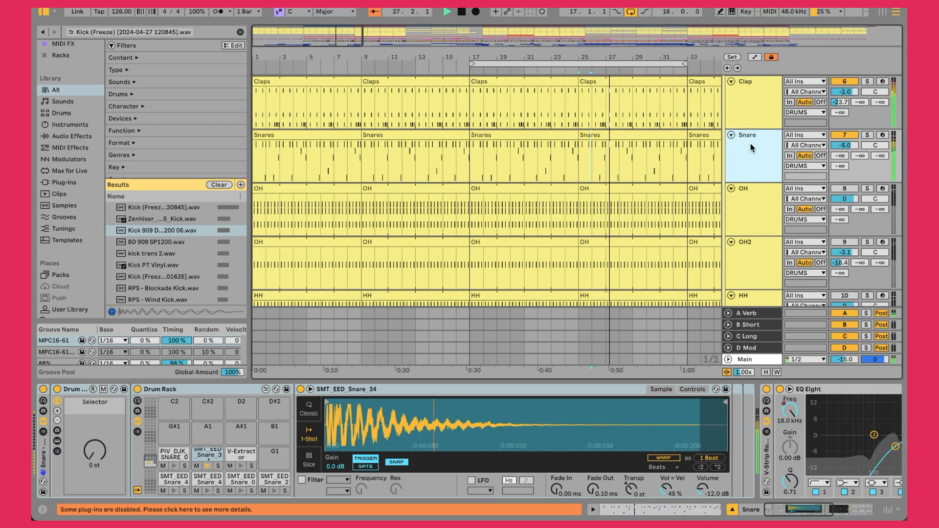
{"action": "scroll", "coordinate": [770, 410], "scroll_direction": "right", "scroll_amount": 6}
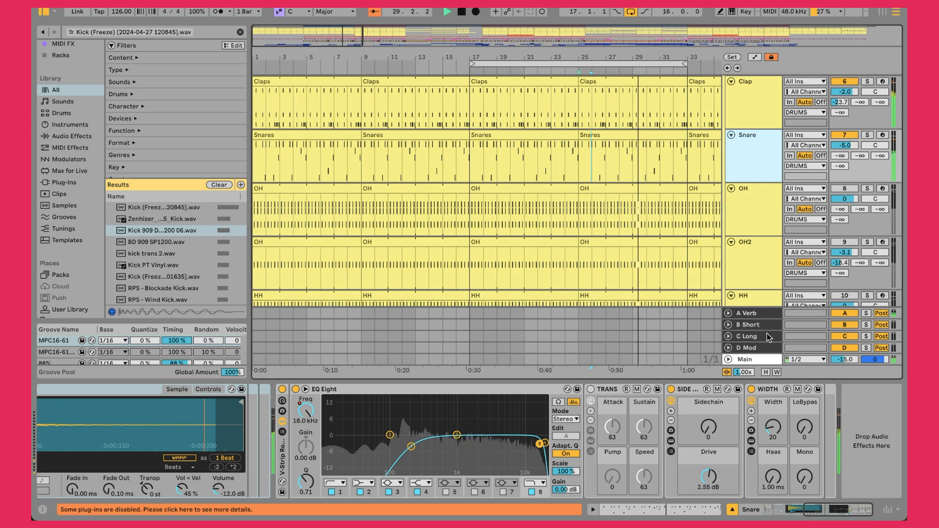
{"action": "left_click", "coordinate": [743, 82]}
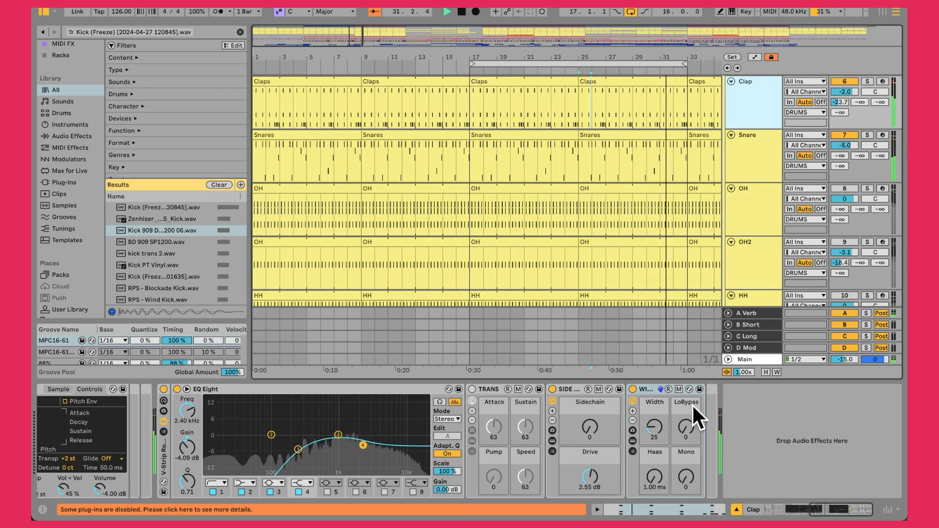
{"action": "left_click", "coordinate": [755, 157]}
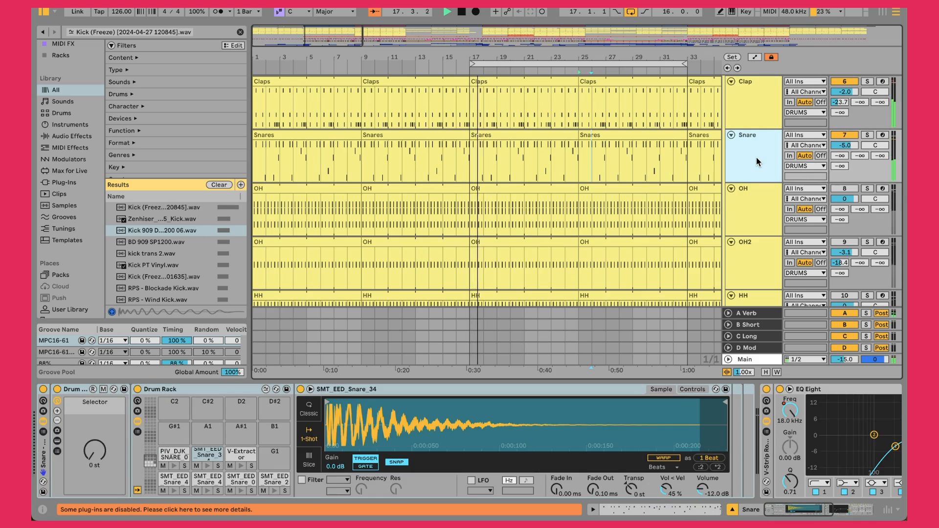
Activate the OH track and open the notes of its OH clip at bar 17
{"action": "left_click", "coordinate": [756, 204]}
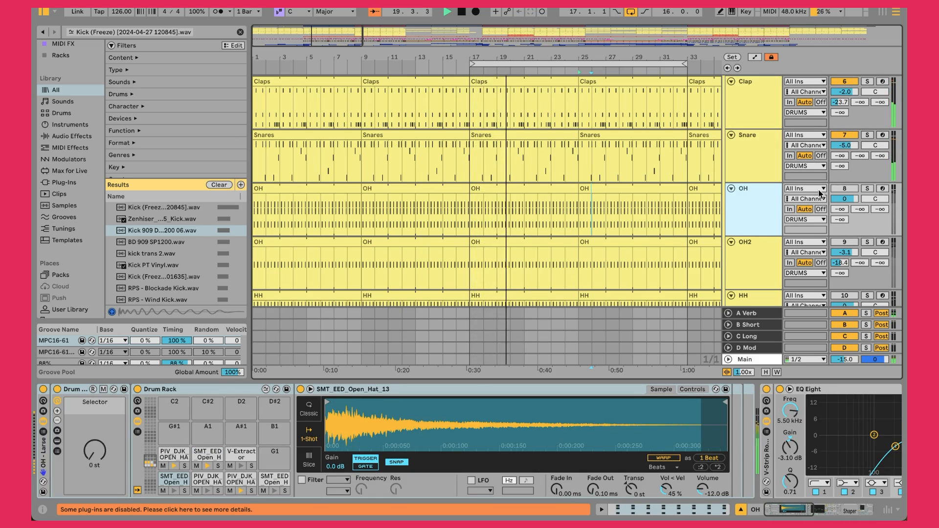
{"action": "double_click", "coordinate": [497, 187]}
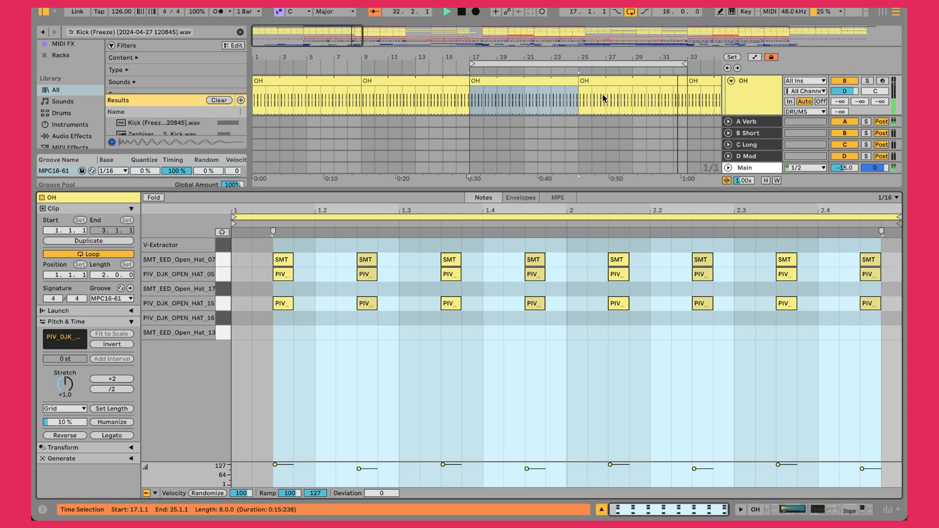
{"action": "scroll", "coordinate": [603, 98], "scroll_direction": "down", "scroll_amount": 1}
{"action": "scroll", "coordinate": [552, 91], "scroll_direction": "down", "scroll_amount": 2}
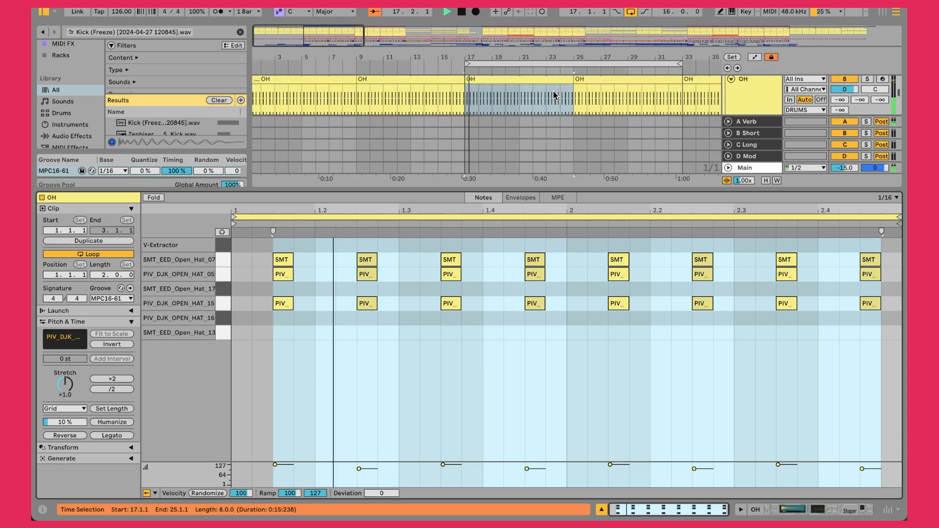
{"action": "left_click", "coordinate": [407, 363]}
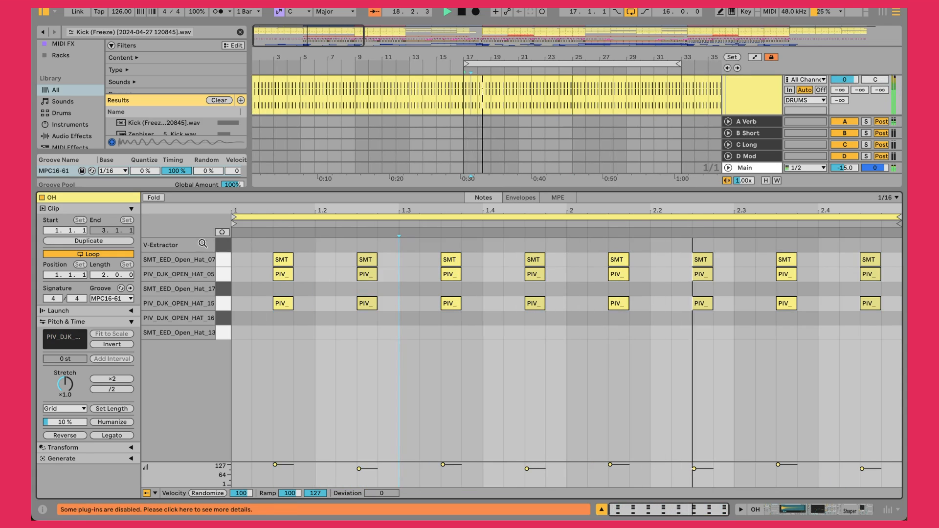
Audition the PIV_DJK_OPEN_HAT_05, PIV_DJK_OPEN_HAT_15 and SMT_EED_Open_Hat_07 lanes of the OH clip
{"action": "left_click", "coordinate": [225, 276]}
{"action": "left_click", "coordinate": [222, 303]}
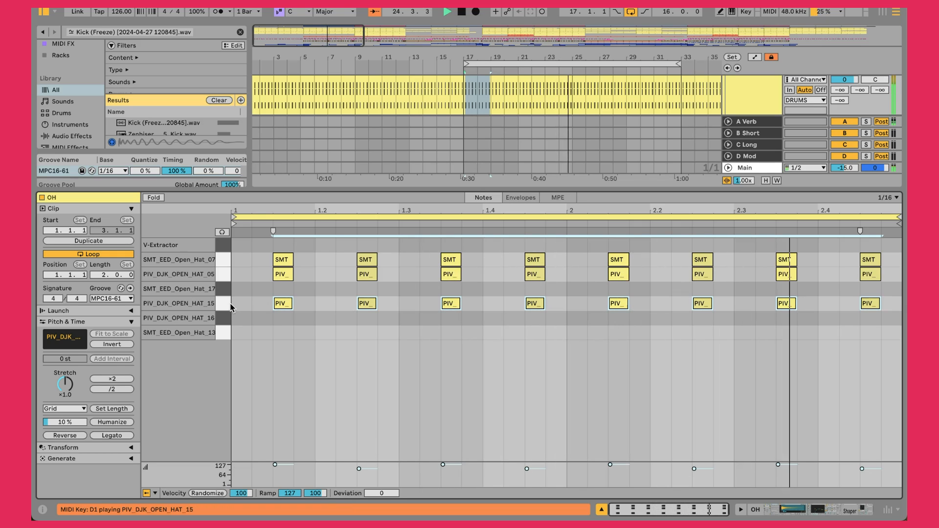
{"action": "left_click", "coordinate": [219, 260]}
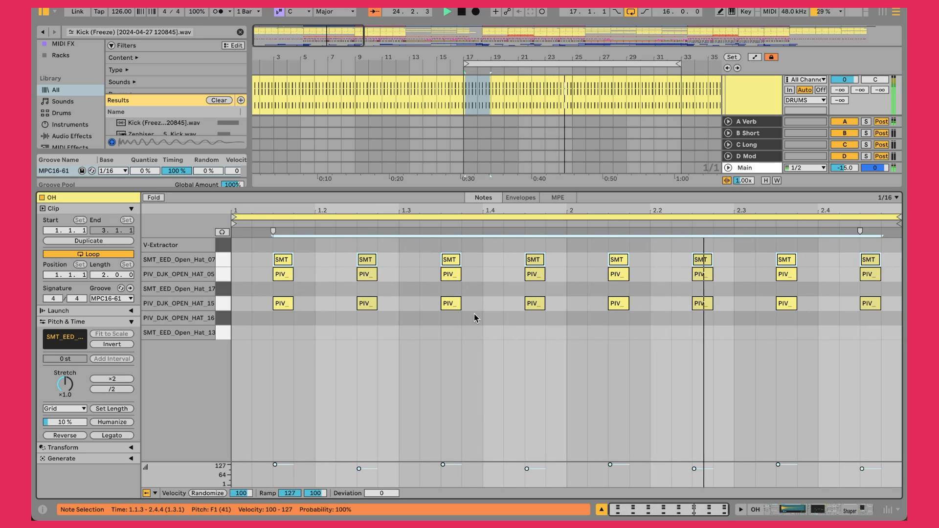
Return to the OH track's devices and examine its EQ Eight curve and the racks that follow it
{"action": "key", "text": "shift+Tab"}
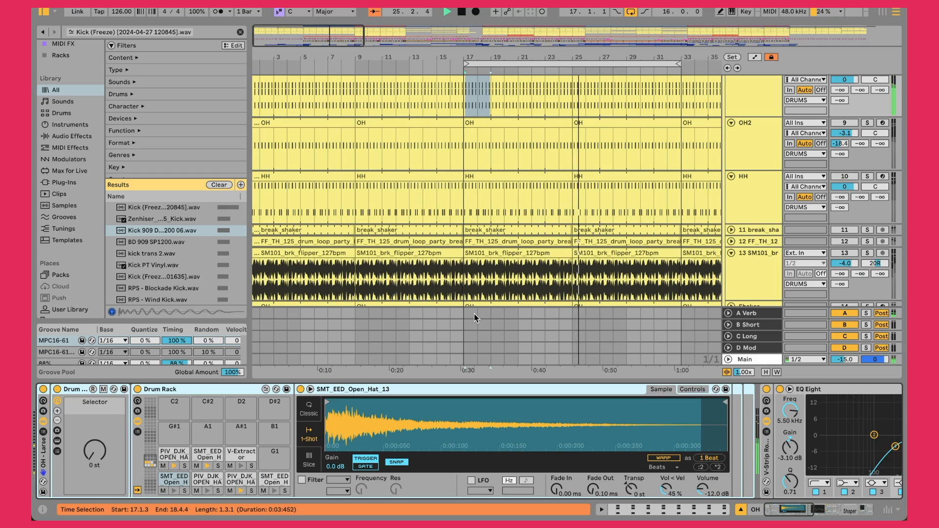
{"action": "scroll", "coordinate": [409, 451], "scroll_direction": "right", "scroll_amount": 10}
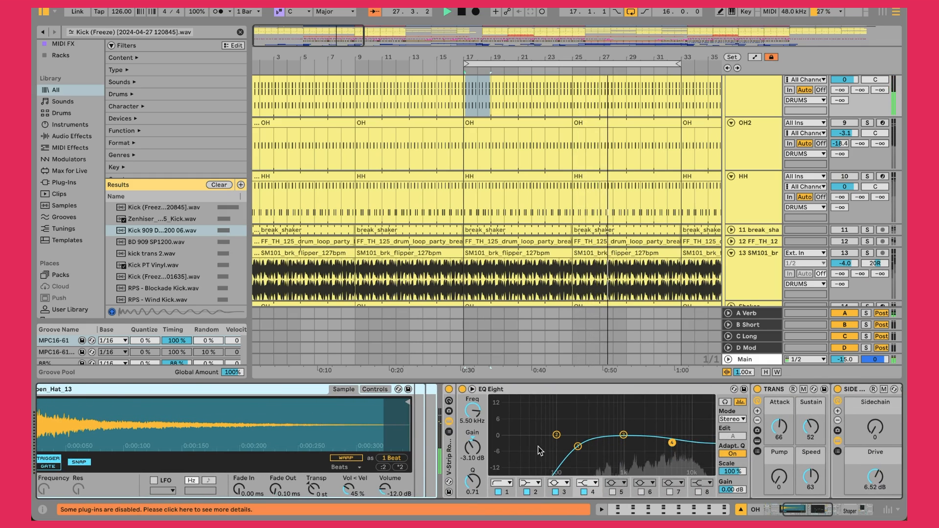
{"action": "scroll", "coordinate": [691, 429], "scroll_direction": "right", "scroll_amount": 5}
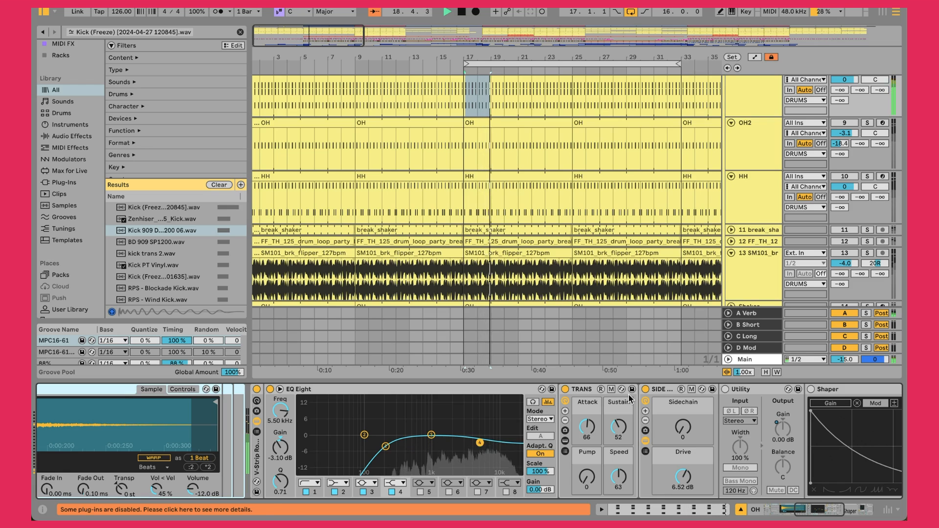
Inspect the kHs Transient Shaper inside the OH track's TRANS rack, close its plug-in window and hide the rack's devices
{"action": "left_click", "coordinate": [591, 394]}
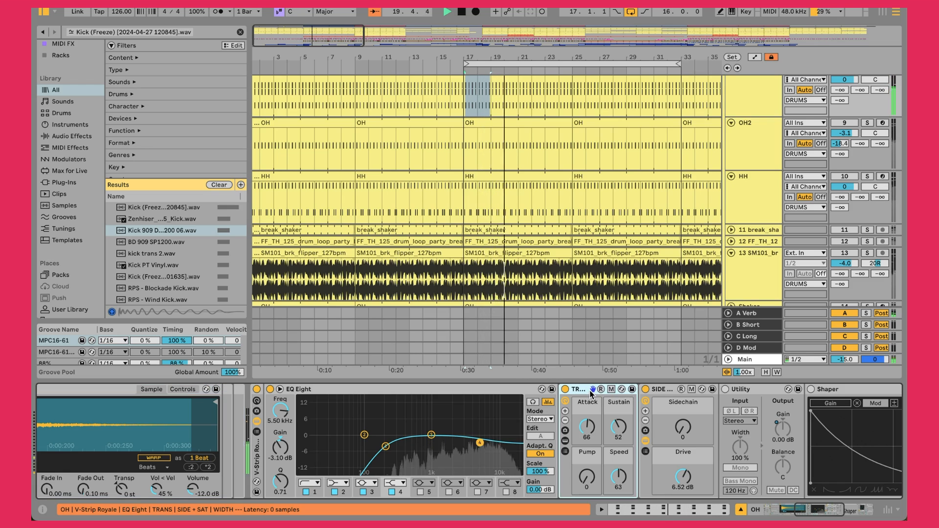
{"action": "left_click", "coordinate": [565, 441]}
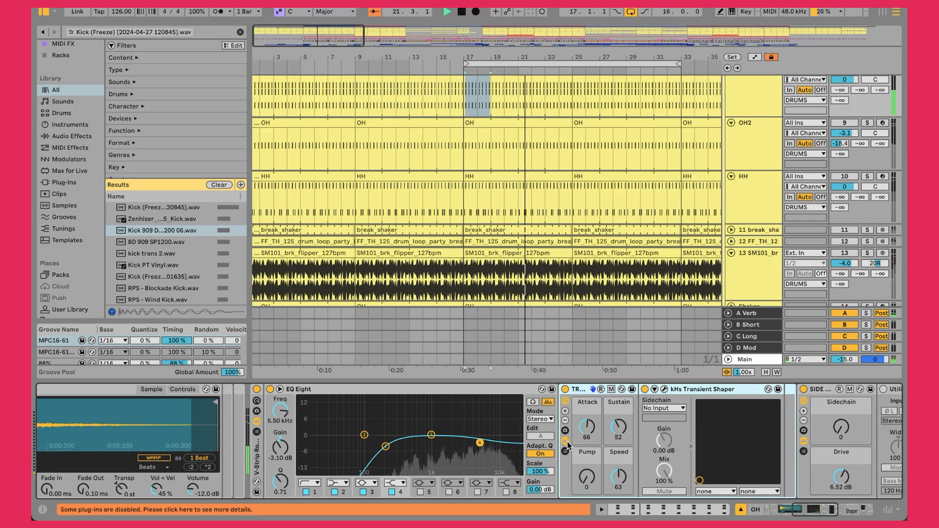
{"action": "left_click", "coordinate": [664, 390]}
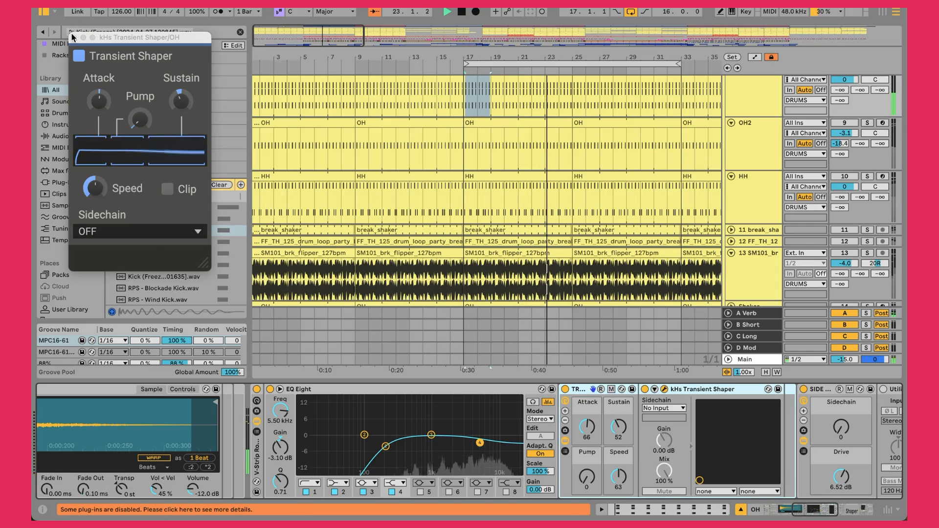
{"action": "left_click", "coordinate": [74, 38]}
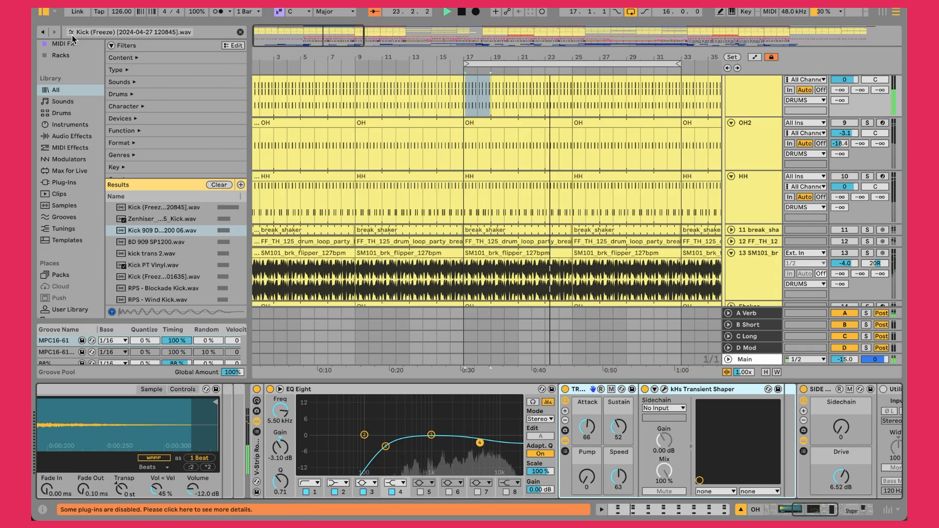
{"action": "left_click", "coordinate": [564, 441]}
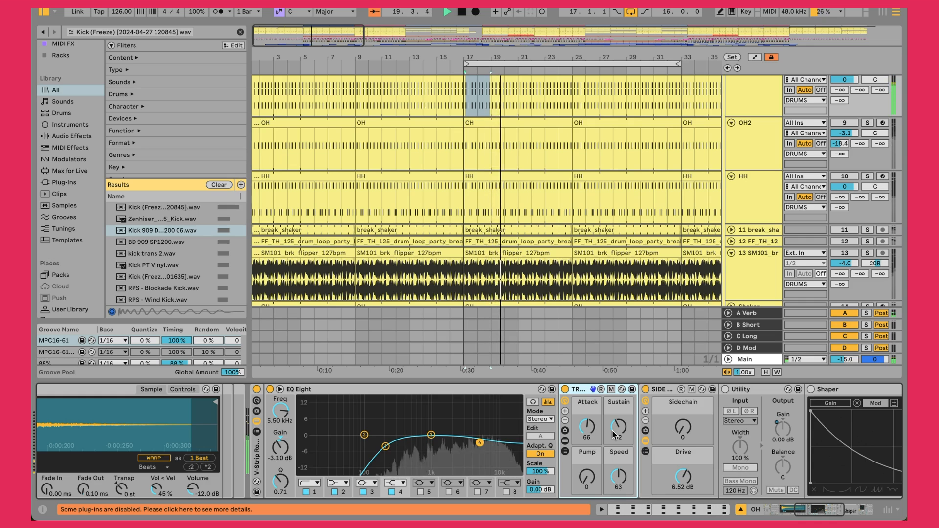
Examine the Utility, Shaper and Saturator inside the OH track's SIDE + SAT rack and hide the rack's devices
{"action": "scroll", "coordinate": [614, 434], "scroll_direction": "right", "scroll_amount": 3}
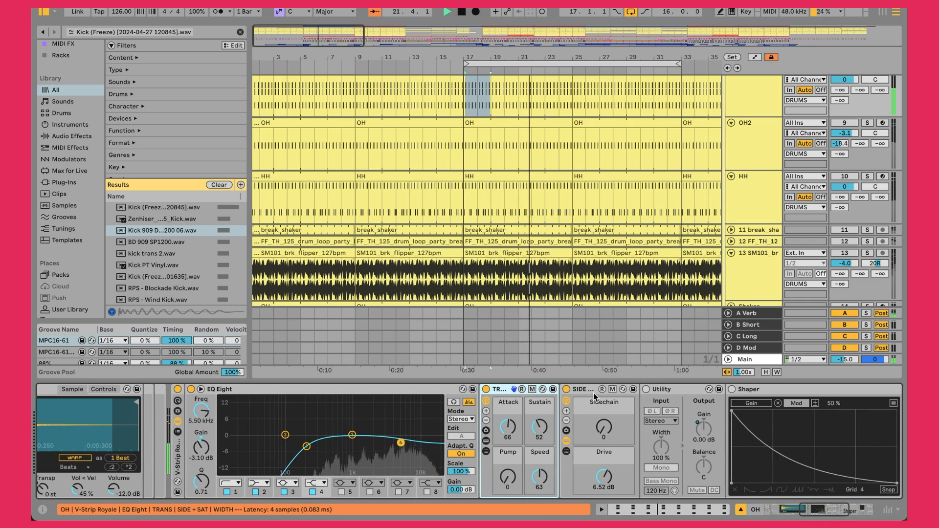
{"action": "scroll", "coordinate": [601, 420], "scroll_direction": "right", "scroll_amount": 6}
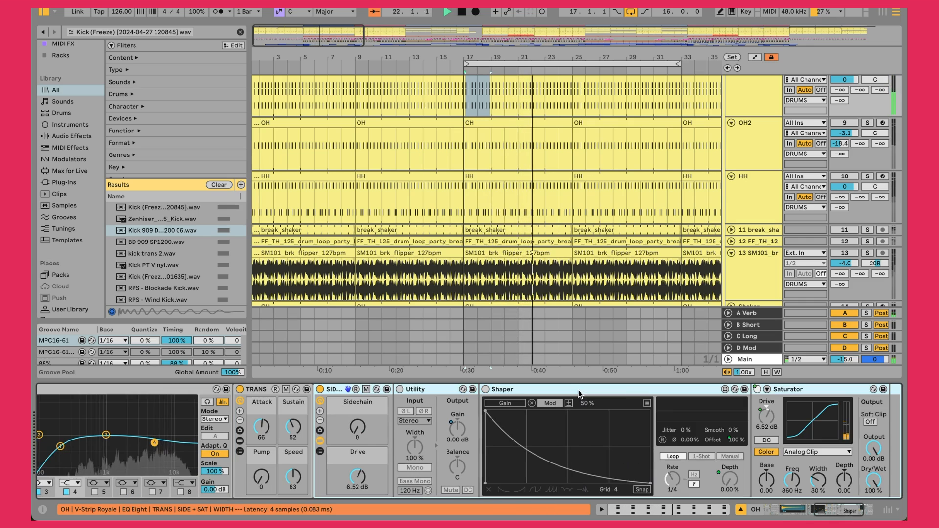
{"action": "left_click", "coordinate": [320, 440]}
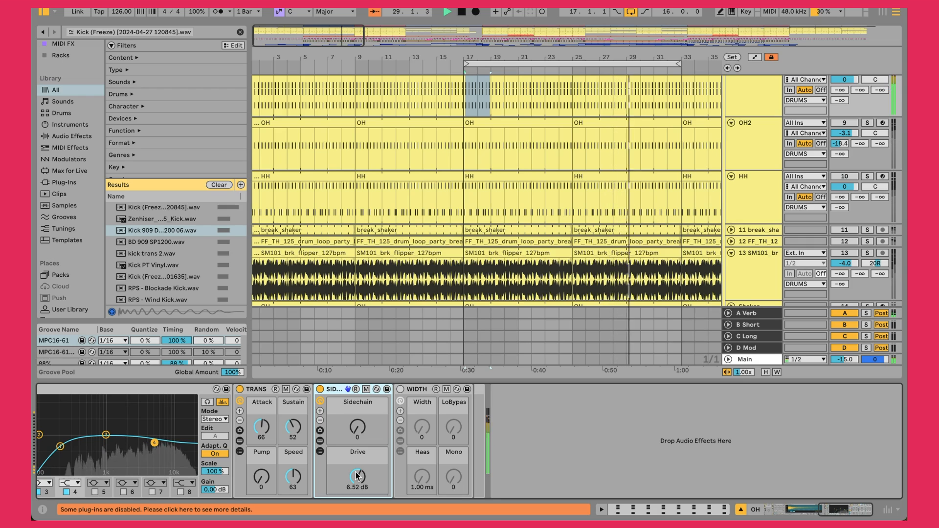
{"action": "scroll", "coordinate": [594, 154], "scroll_direction": "up", "scroll_amount": 2}
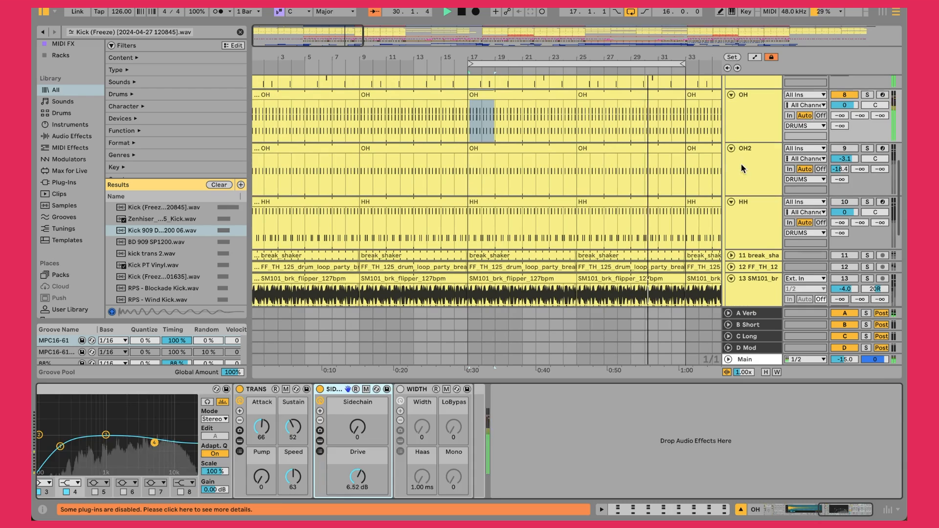
Compare the devices on the OH2, HH and break_shaker tracks, ending on the OH2 track's open hat sample and EQ Eight
{"action": "left_click", "coordinate": [741, 165]}
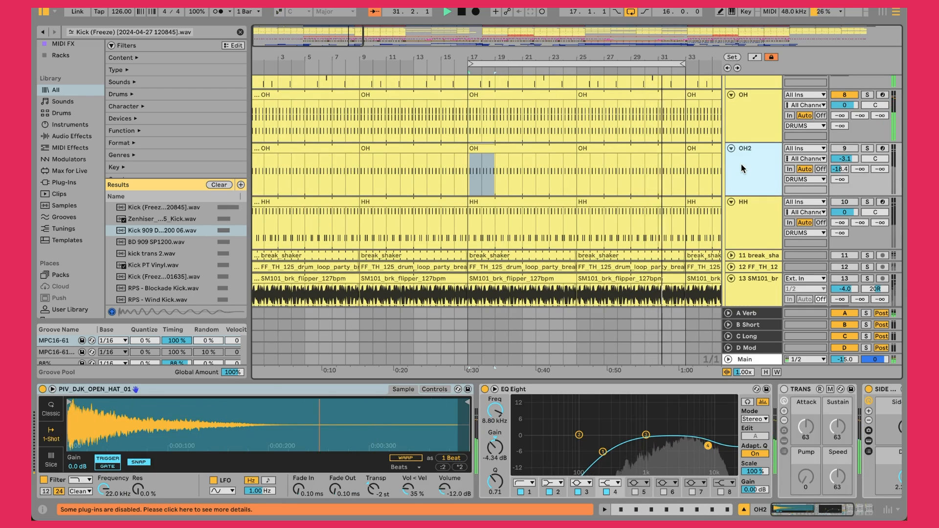
{"action": "left_click", "coordinate": [741, 137]}
{"action": "left_click", "coordinate": [746, 174]}
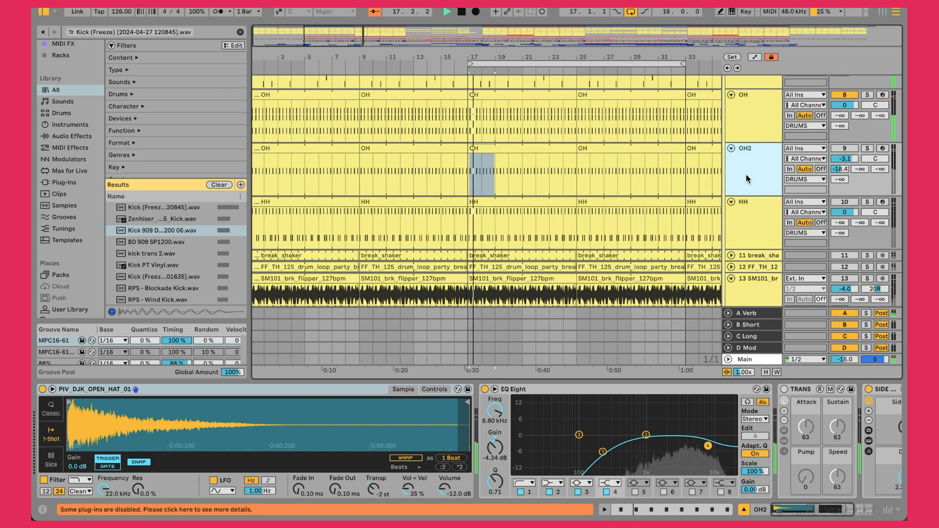
{"action": "left_click", "coordinate": [743, 213]}
{"action": "scroll", "coordinate": [743, 213], "scroll_direction": "down", "scroll_amount": 2}
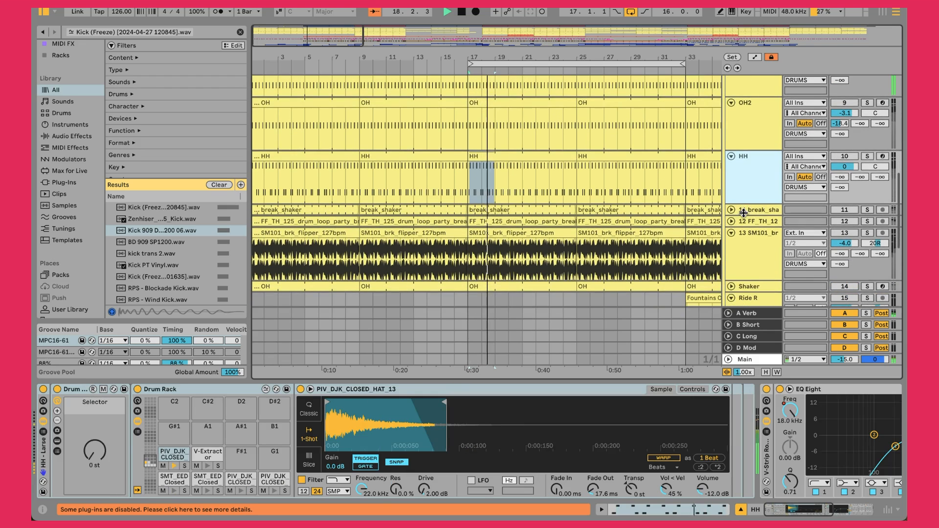
{"action": "left_click", "coordinate": [760, 210]}
{"action": "scroll", "coordinate": [761, 210], "scroll_direction": "up", "scroll_amount": 1}
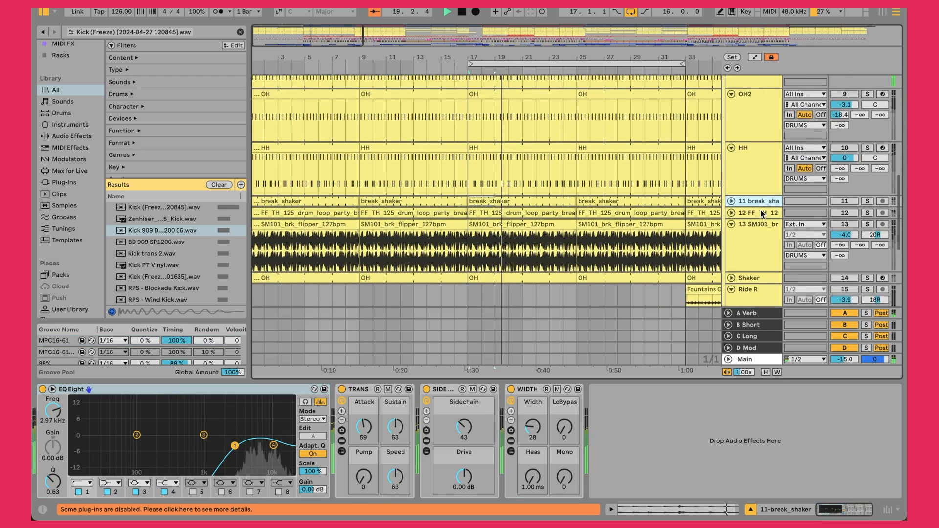
{"action": "left_click", "coordinate": [755, 128]}
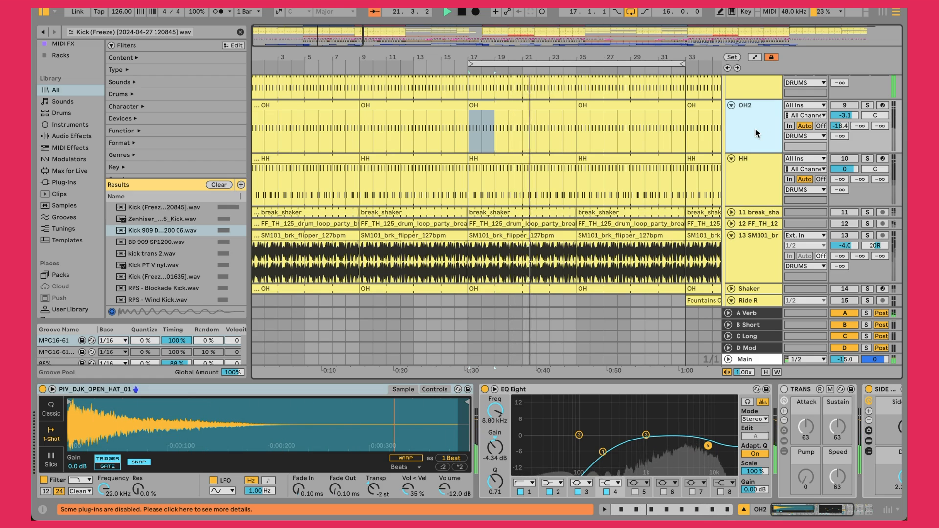
{"action": "mouse_move", "coordinate": [755, 129]}
{"action": "left_mouse_down"}
{"action": "mouse_move", "coordinate": [764, 316]}
{"action": "mouse_move", "coordinate": [740, 125]}
{"action": "left_mouse_up"}
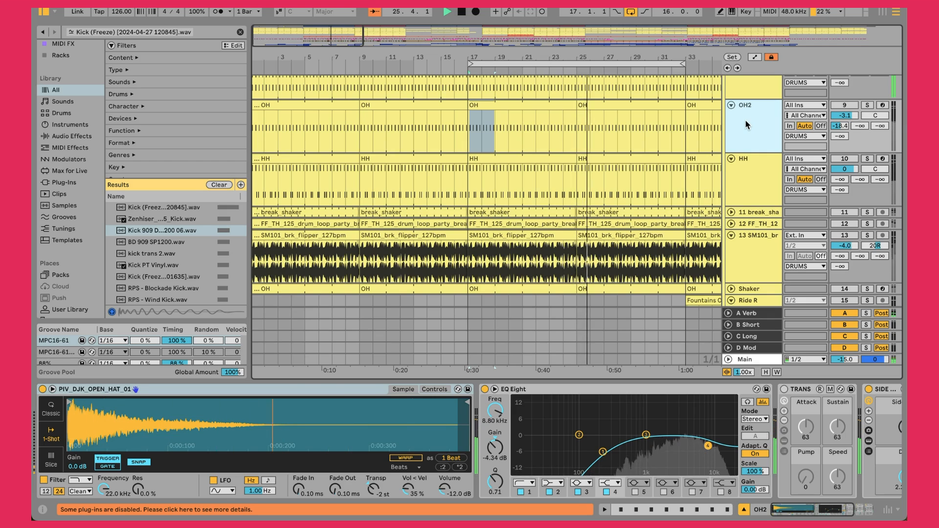
Activate the HH track and open its MIDI clip that starts at bar 17
{"action": "left_click", "coordinate": [756, 169]}
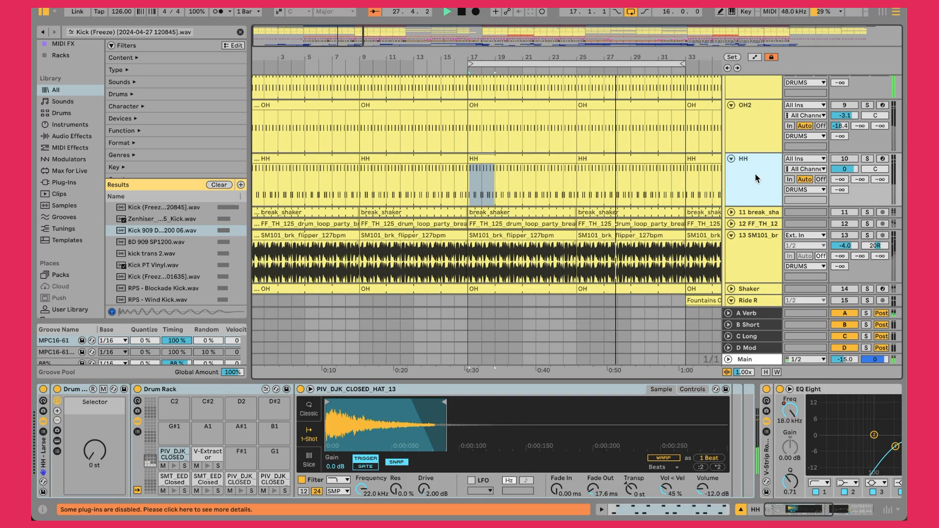
{"action": "left_click", "coordinate": [844, 160]}
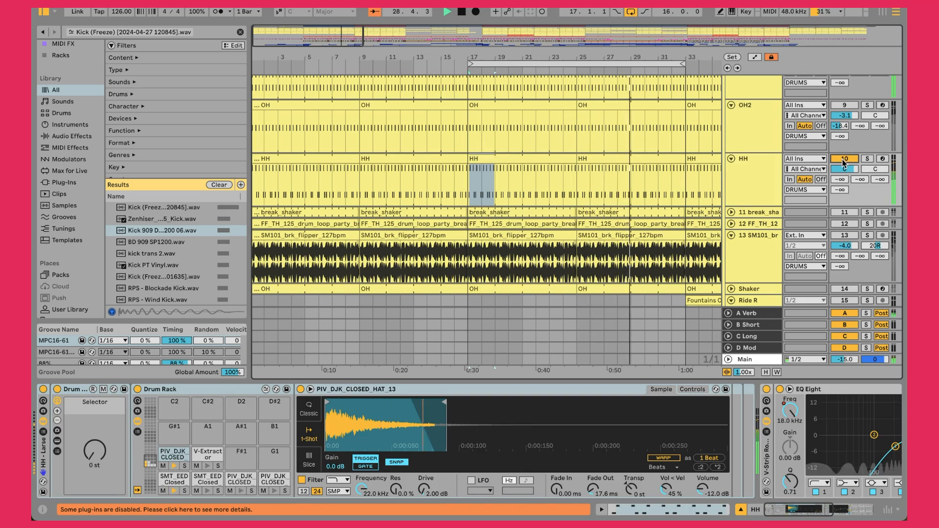
{"action": "left_click", "coordinate": [764, 178]}
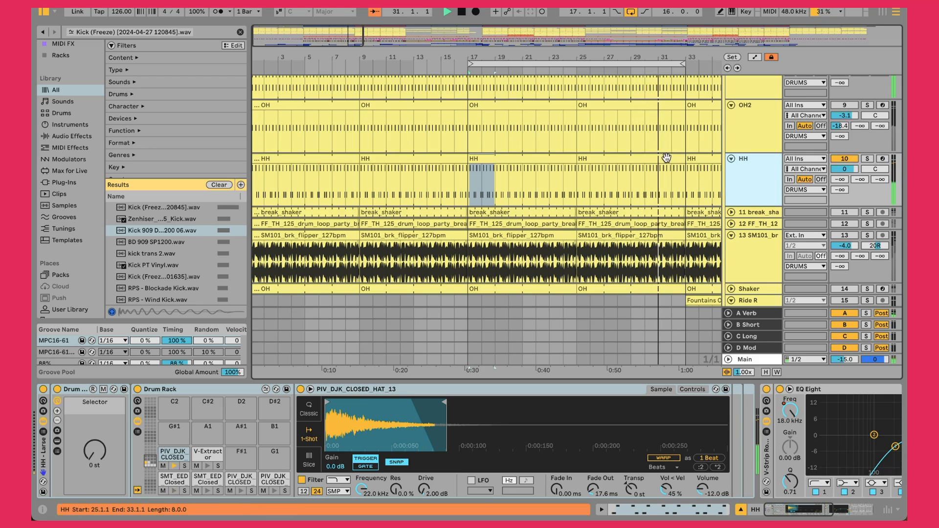
{"action": "double_click", "coordinate": [559, 158]}
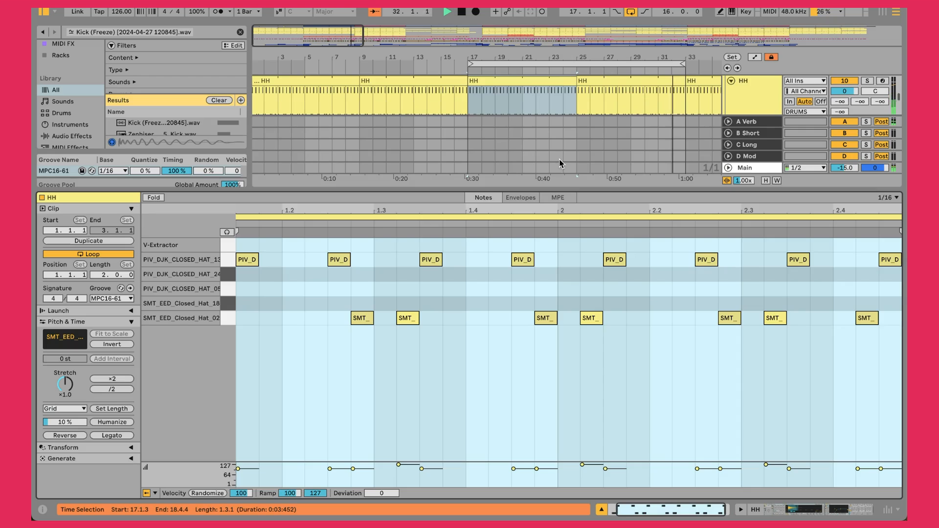
Audition the PIV_DJK_CLOSED_HAT_13 lane of the HH clip and briefly solo the HH track
{"action": "left_click", "coordinate": [465, 337]}
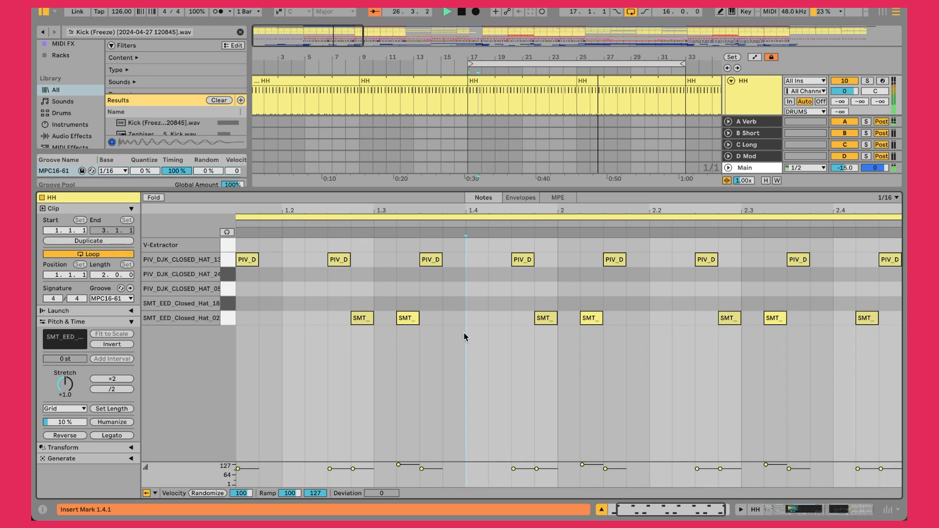
{"action": "left_click", "coordinate": [229, 257]}
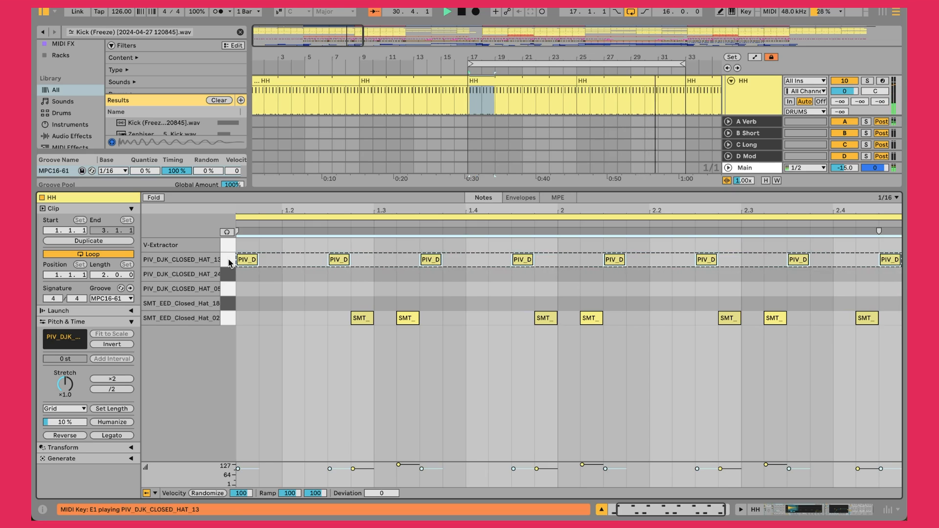
{"action": "left_click", "coordinate": [229, 262]}
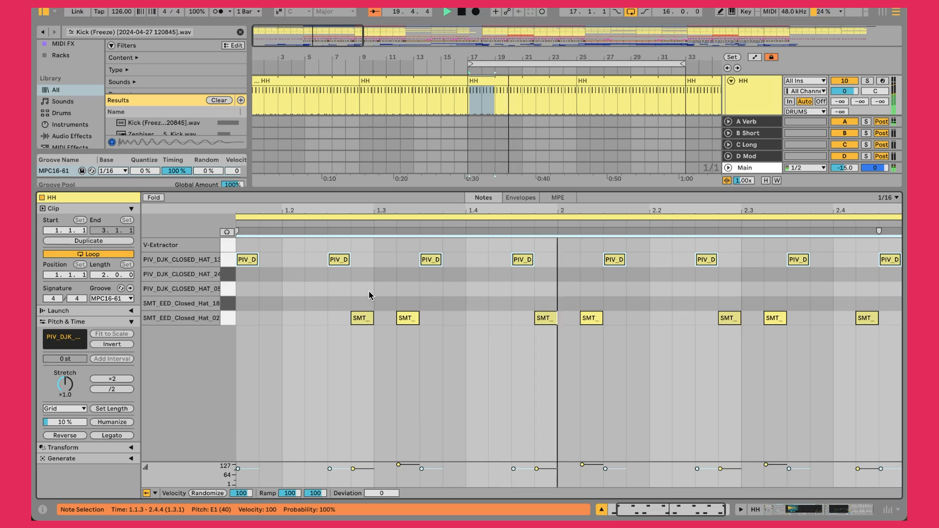
{"action": "left_click", "coordinate": [868, 80]}
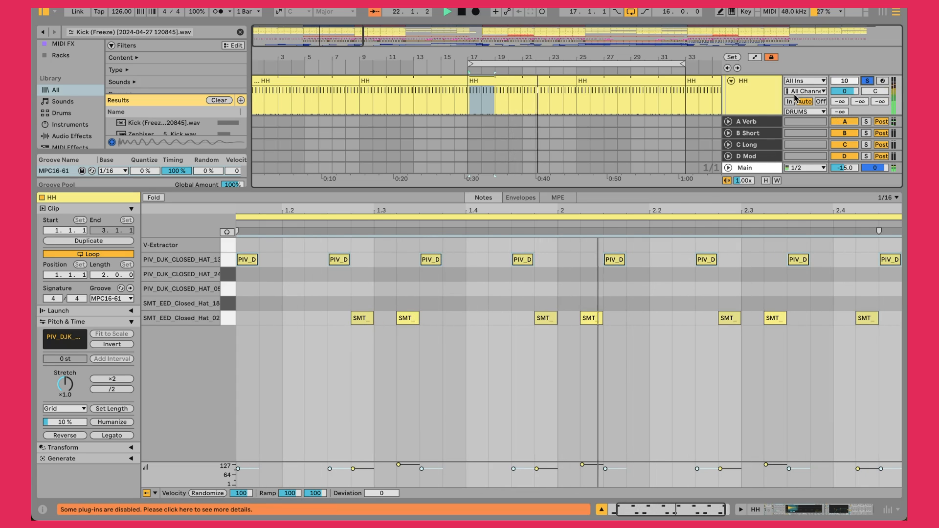
{"action": "left_click", "coordinate": [866, 80]}
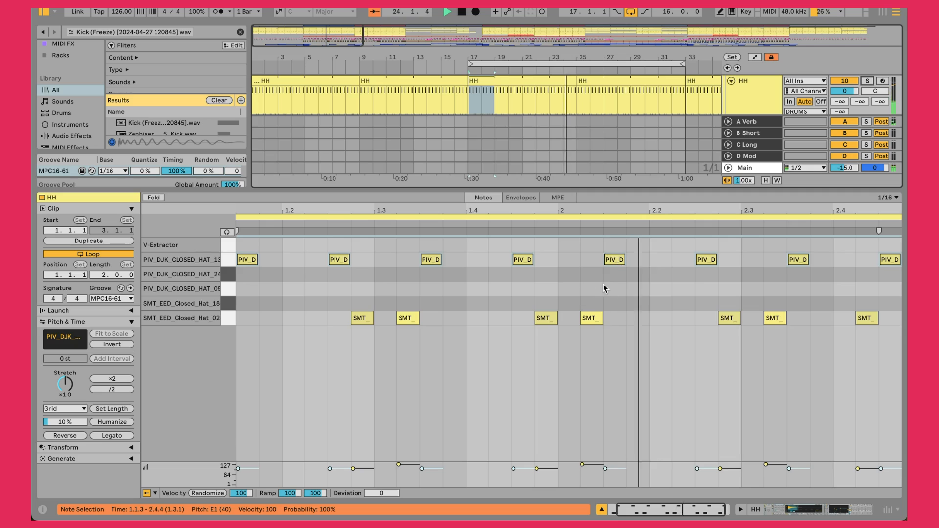
Highlight the first-bar closed hat notes across both sample lanes of the HH clip
{"action": "left_click", "coordinate": [588, 290]}
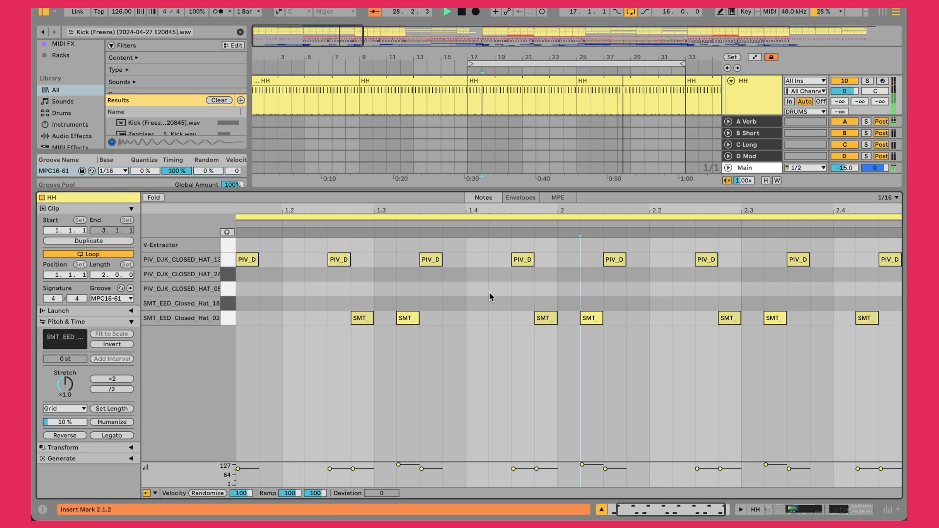
{"action": "left_click", "coordinate": [320, 409]}
{"action": "left_click_drag", "start_coordinate": [520, 377], "coordinate": [237, 242]}
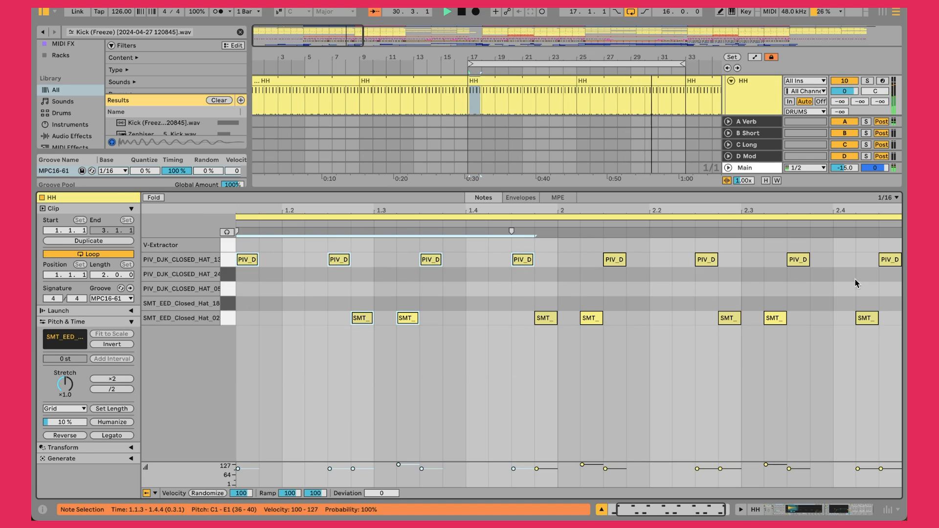
Return to the HH track's devices and examine its Drum Rack, closed hat sample, EQ Eight and the racks that follow
{"action": "double_click", "coordinate": [760, 99]}
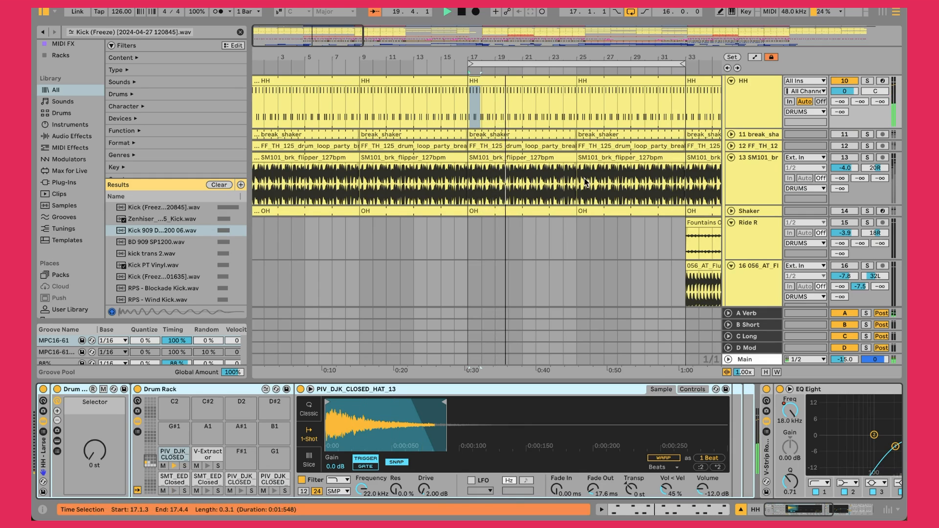
{"action": "left_click", "coordinate": [520, 78]}
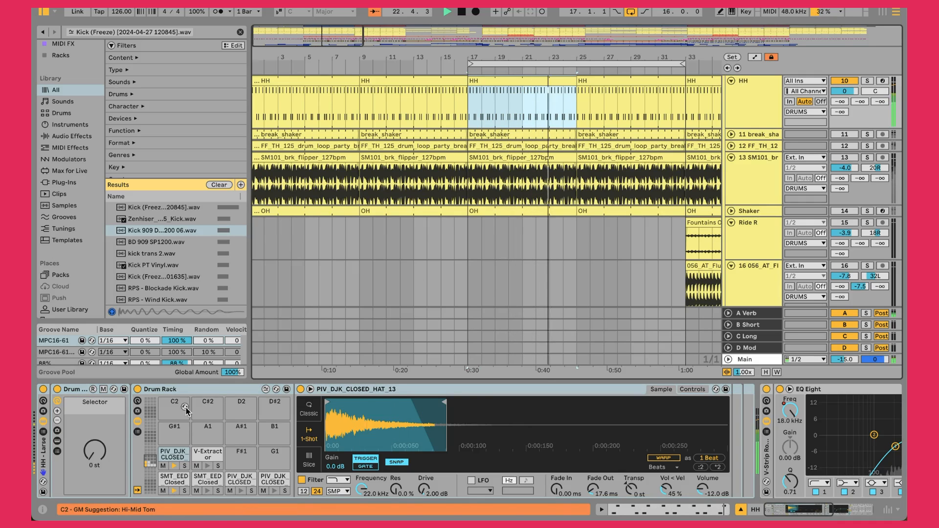
{"action": "scroll", "coordinate": [397, 462], "scroll_direction": "right", "scroll_amount": 5}
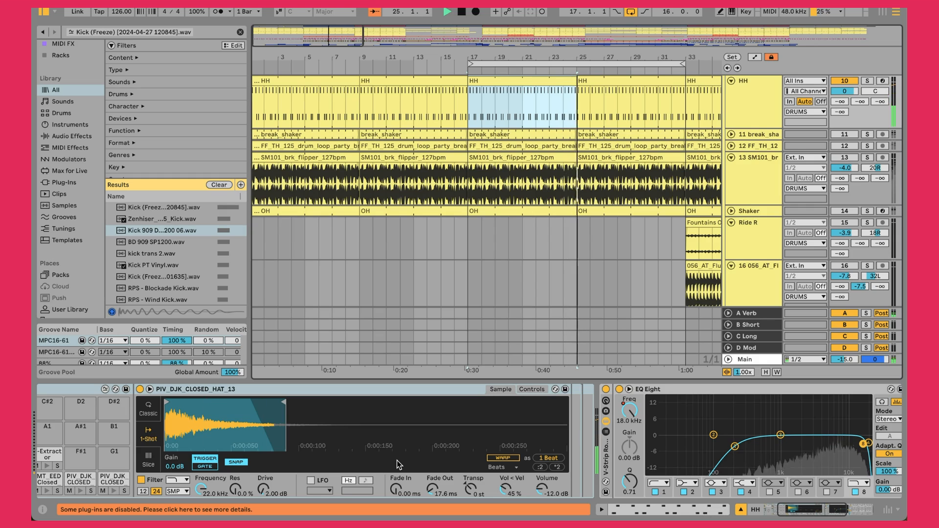
{"action": "scroll", "coordinate": [397, 459], "scroll_direction": "right", "scroll_amount": 5}
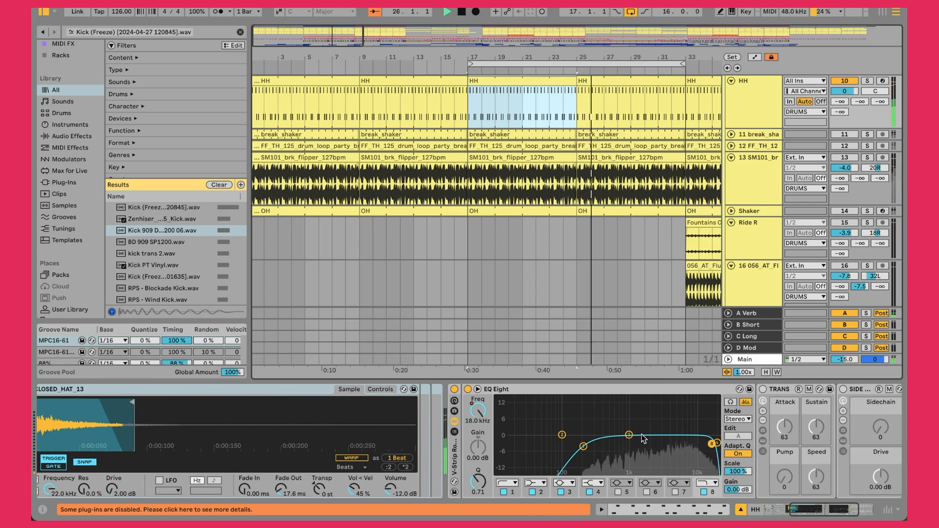
{"action": "scroll", "coordinate": [644, 438], "scroll_direction": "right", "scroll_amount": 5}
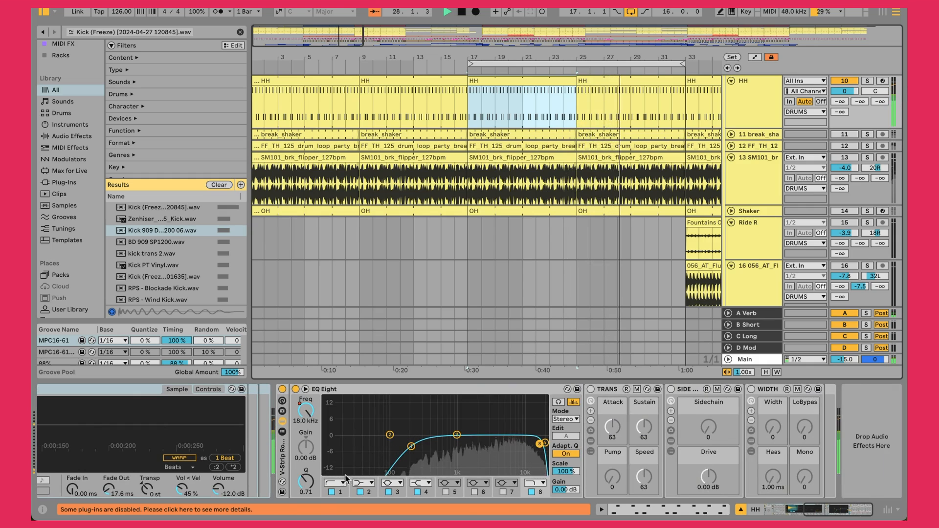
Set the low-cut band of the HH track's EQ Eight to 215 Hz with a Q of 0.56
{"action": "left_click", "coordinate": [388, 463]}
{"action": "left_click", "coordinate": [412, 446]}
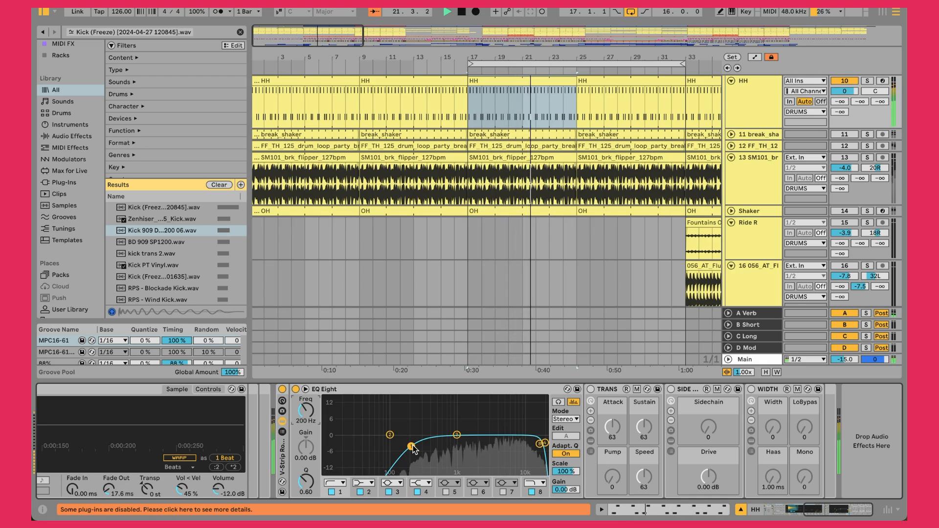
{"action": "left_click_drag", "start_coordinate": [413, 449], "coordinate": [415, 450]}
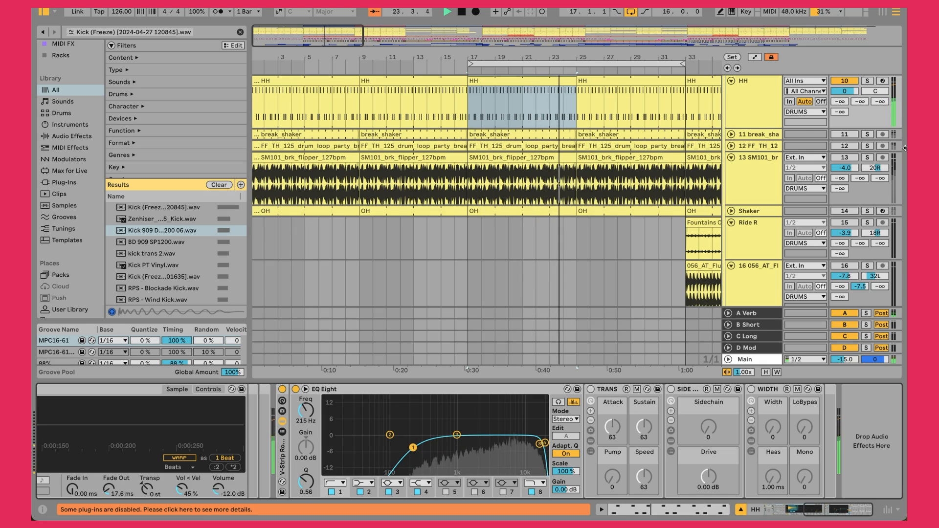
Activate and unfold the break_shaker track, inspect the Utility and Shaper inside its SIDE + SAT rack, and hide the rack's devices
{"action": "left_click", "coordinate": [752, 136]}
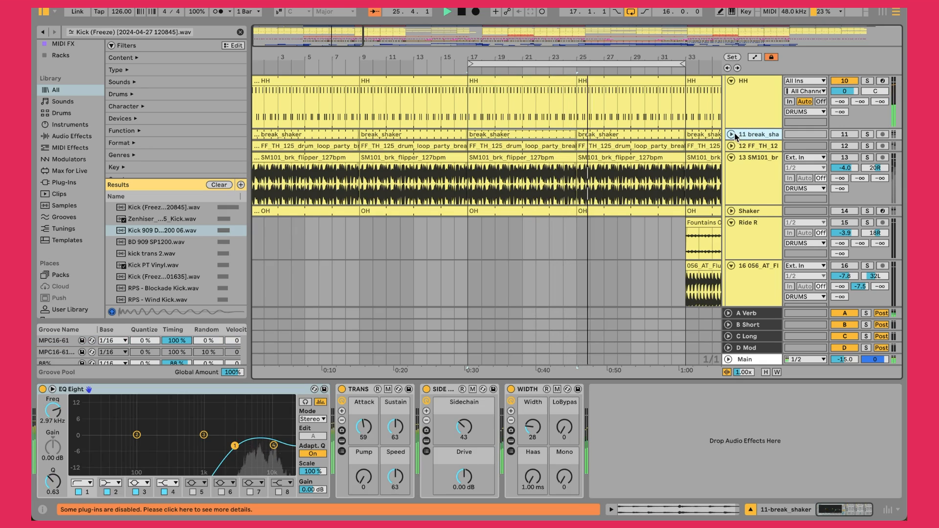
{"action": "left_click", "coordinate": [732, 135]}
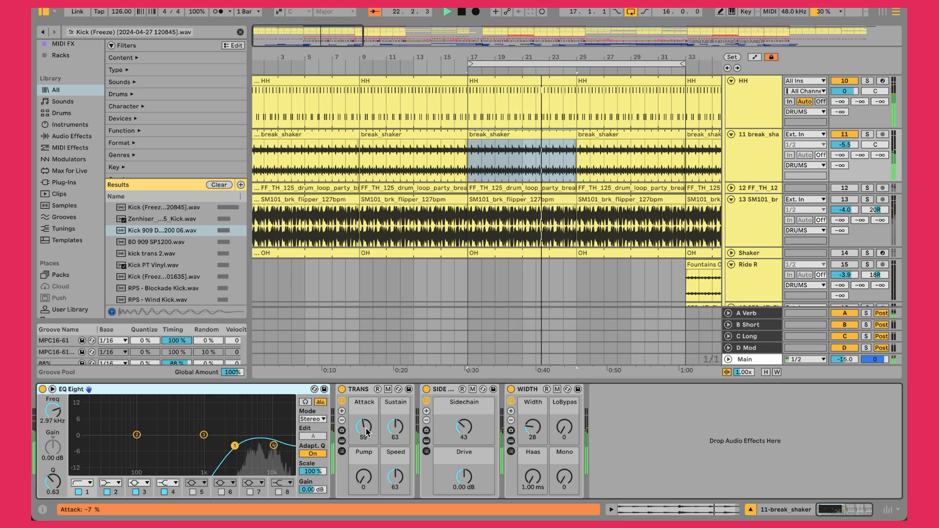
{"action": "left_click", "coordinate": [445, 389]}
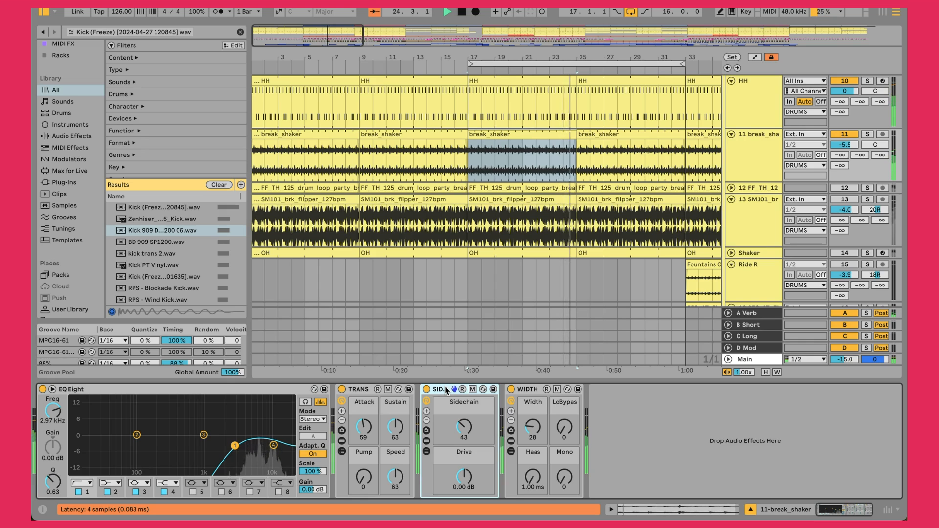
{"action": "left_click", "coordinate": [426, 440]}
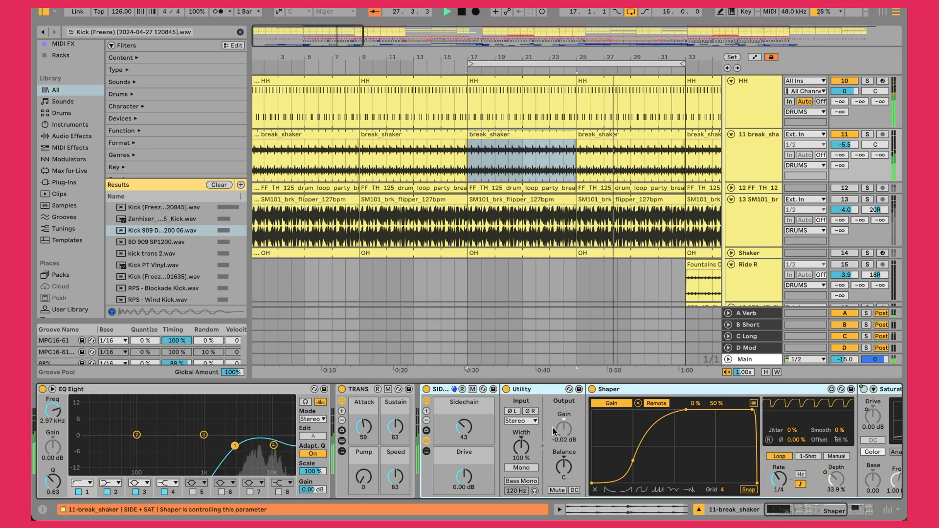
{"action": "left_click", "coordinate": [426, 440]}
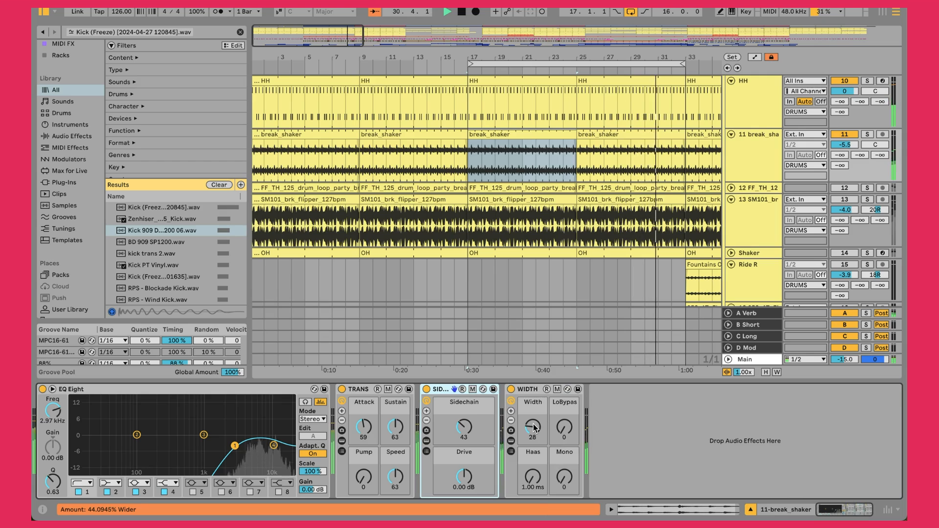
Activate and unfold the FF_TH_125 drum loop track and display its devices
{"action": "left_click", "coordinate": [845, 189]}
{"action": "left_click", "coordinate": [730, 188]}
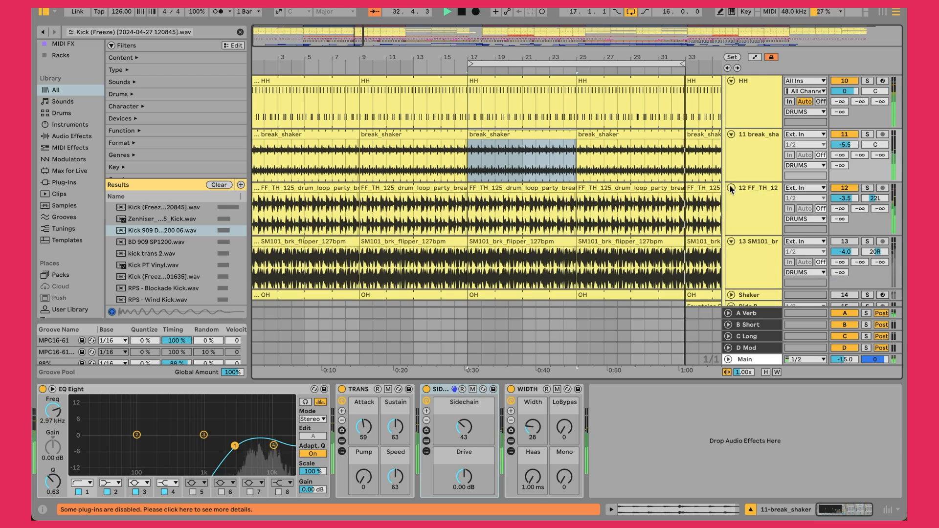
{"action": "left_click", "coordinate": [750, 192]}
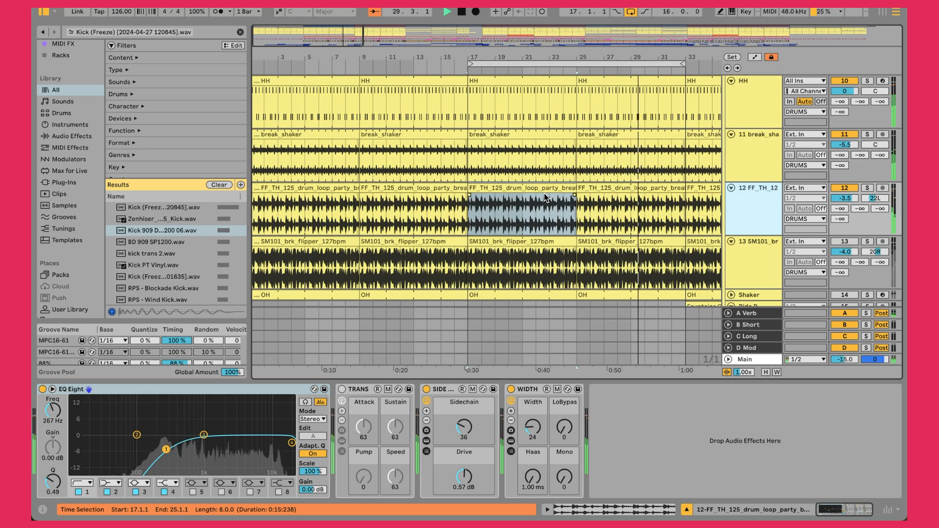
{"action": "scroll", "coordinate": [543, 193], "scroll_direction": "up", "scroll_amount": 2}
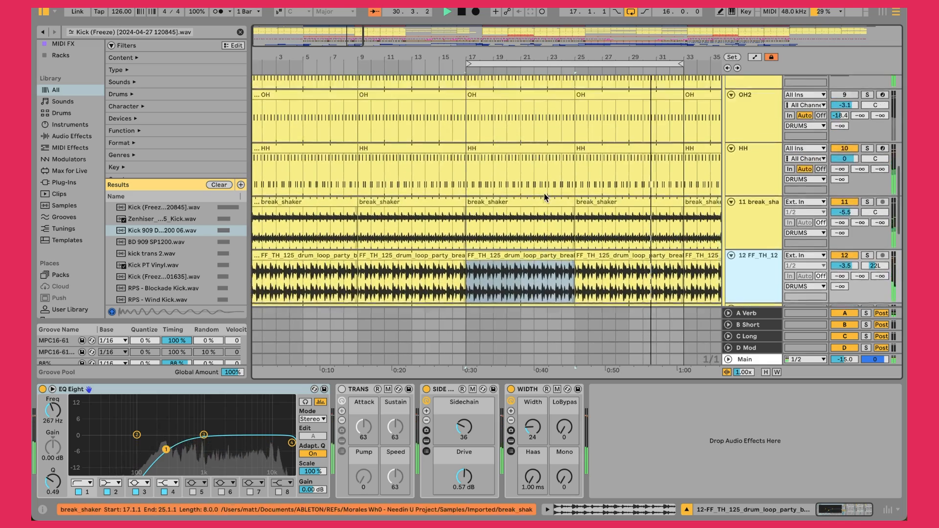
{"action": "scroll", "coordinate": [544, 192], "scroll_direction": "up", "scroll_amount": 3}
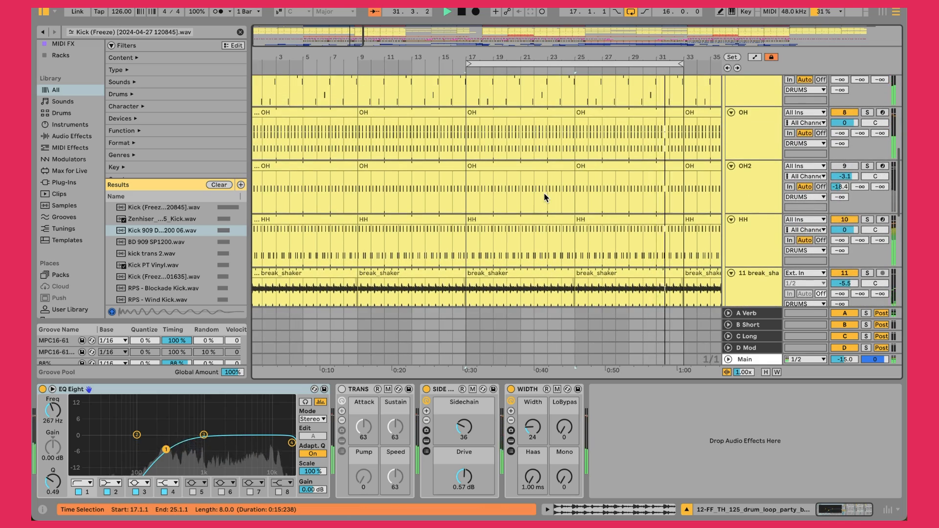
{"action": "scroll", "coordinate": [544, 196], "scroll_direction": "down", "scroll_amount": 5}
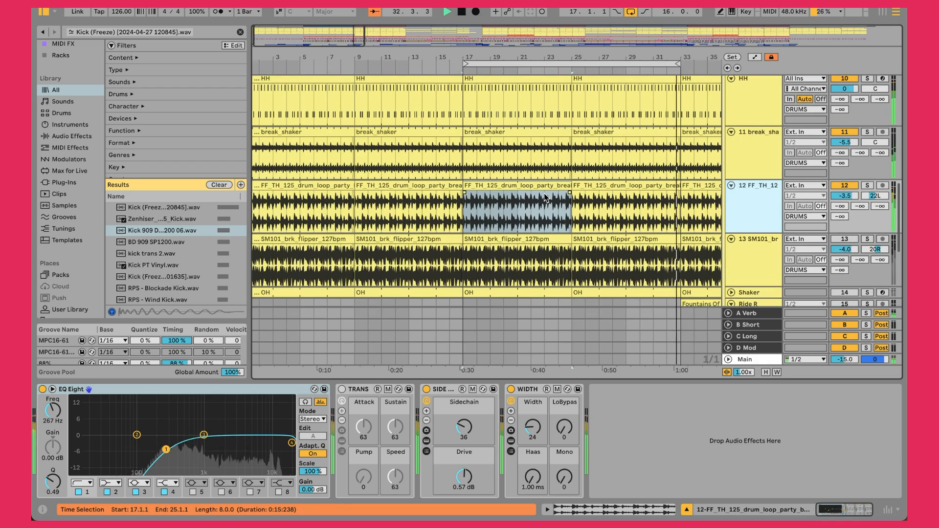
{"action": "scroll", "coordinate": [545, 197], "scroll_direction": "down", "scroll_amount": 1}
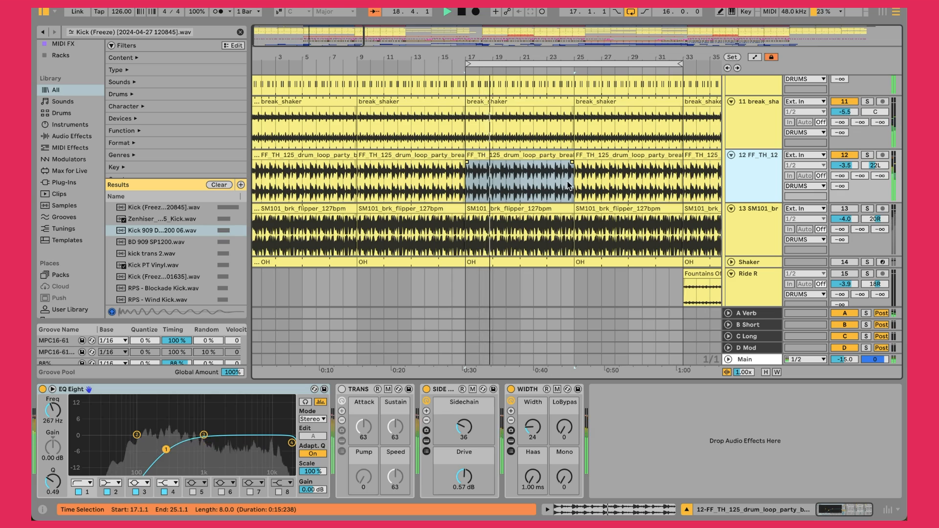
Inspect the FF_TH_125 drum loop clip's Beats warp mode and transient loop options, and return to the track's devices
{"action": "double_click", "coordinate": [509, 162]}
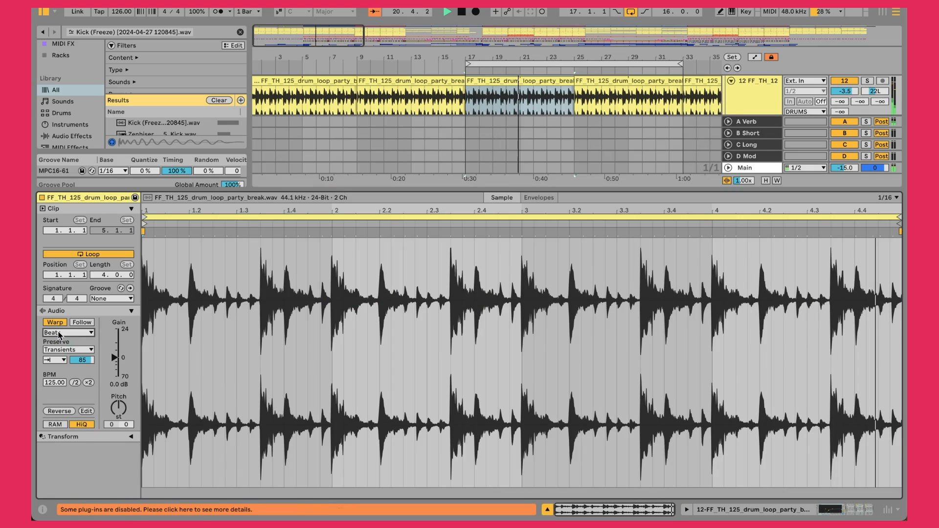
{"action": "left_click", "coordinate": [58, 349]}
{"action": "left_click", "coordinate": [58, 349]}
{"action": "left_click", "coordinate": [62, 360]}
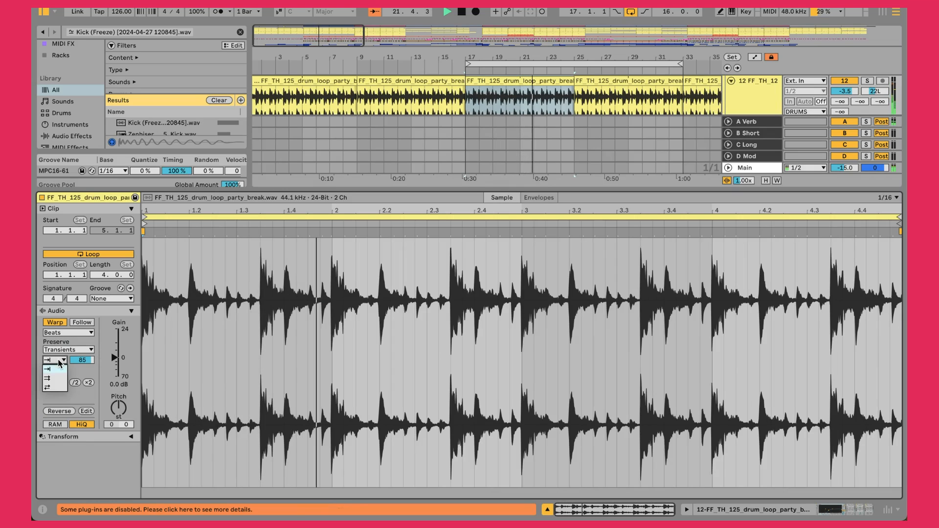
{"action": "left_click", "coordinate": [73, 372]}
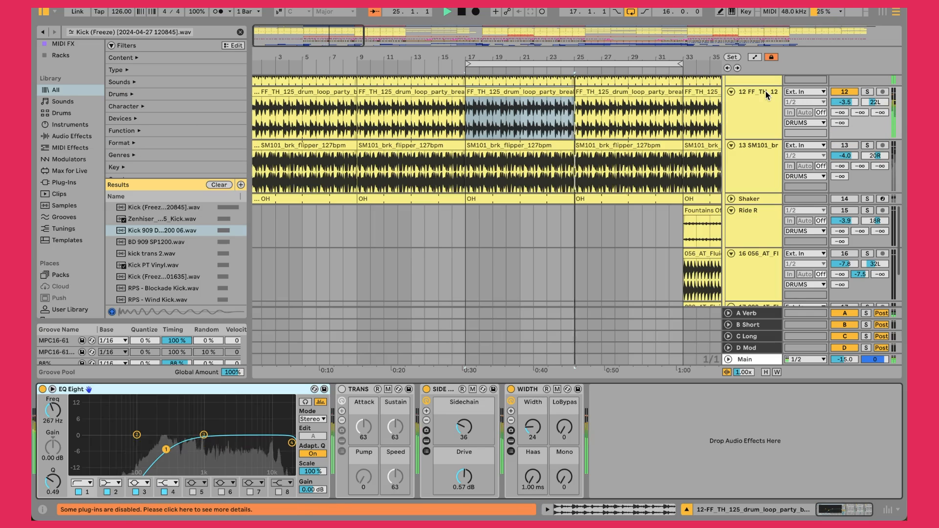
{"action": "left_click", "coordinate": [764, 90]}
{"action": "left_click", "coordinate": [760, 103]}
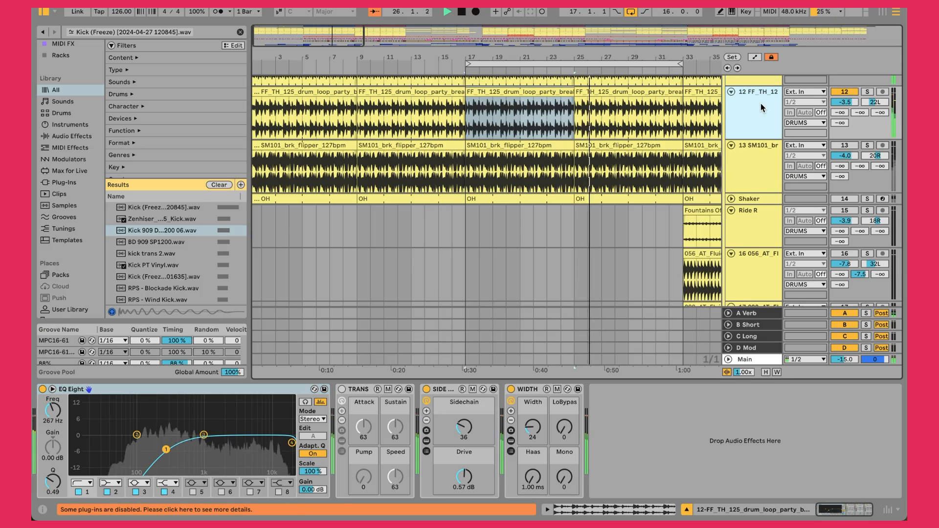
{"action": "left_click", "coordinate": [158, 392]}
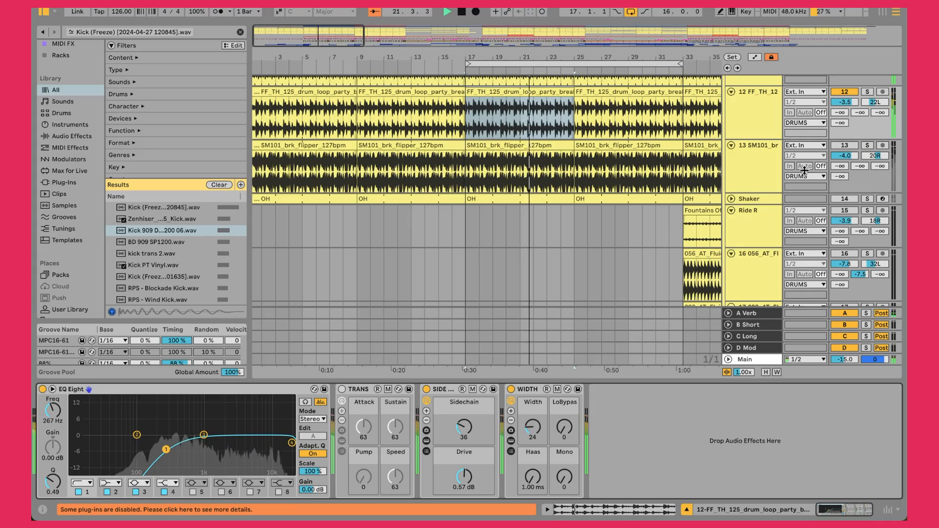
Activate the SM101_brk_flipper track and solo it briefly to hear the loop on its own
{"action": "left_click", "coordinate": [844, 146]}
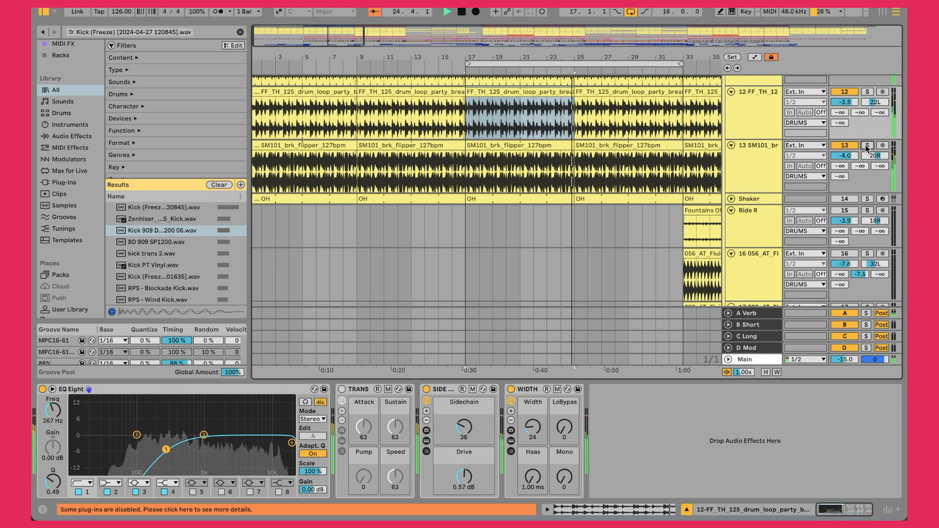
{"action": "left_click", "coordinate": [865, 146]}
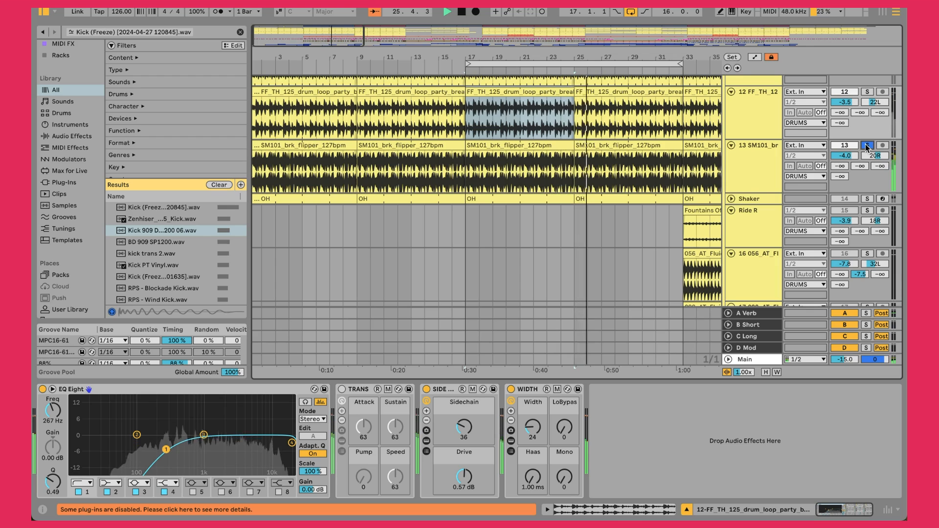
{"action": "left_click", "coordinate": [866, 146]}
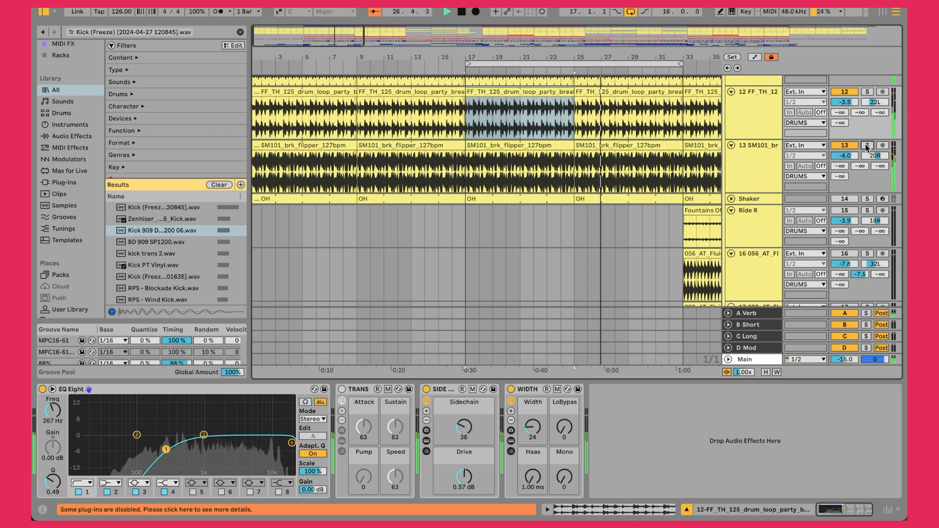
Examine the warp settings of the SM101_brk_flipper clip at bar 25 and the track's device chain
{"action": "left_click", "coordinate": [744, 168]}
{"action": "double_click", "coordinate": [627, 143]}
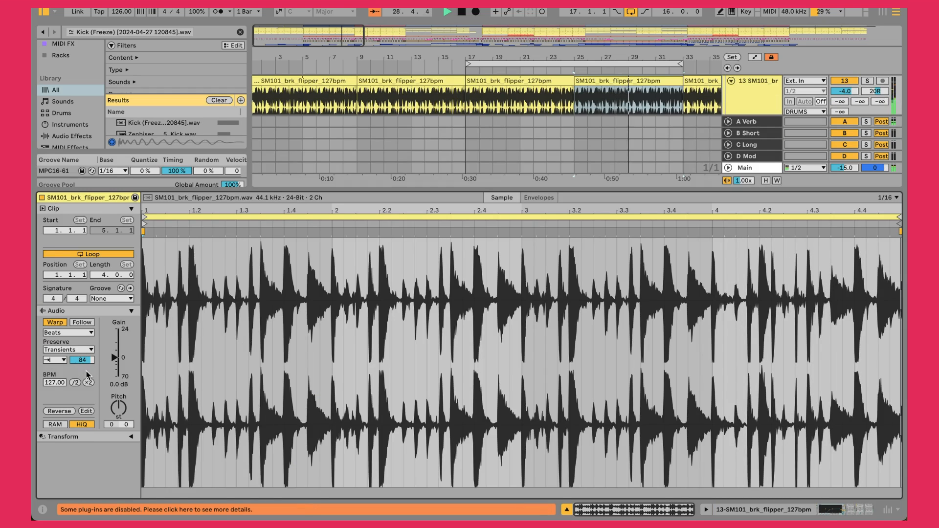
{"action": "left_click", "coordinate": [753, 98]}
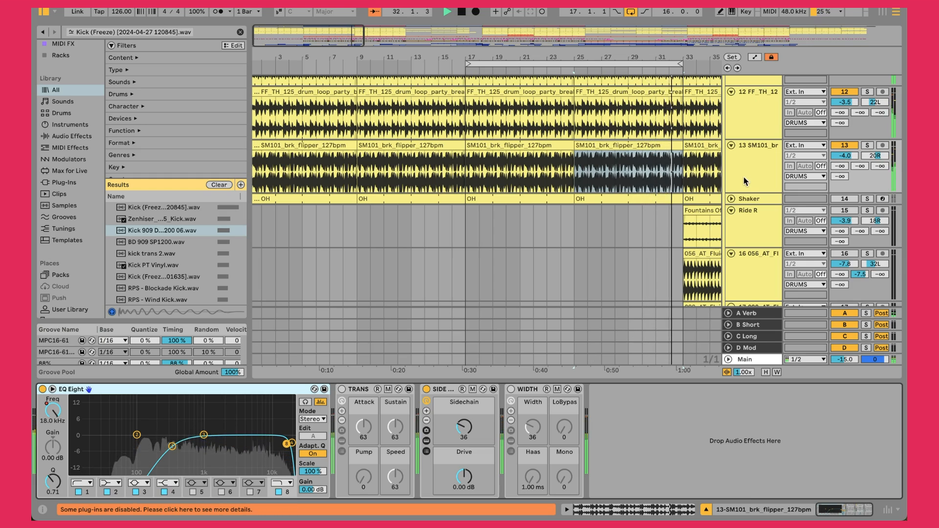
Activate the Shaker track and toggle it repeatedly to compare the groove, leaving it on
{"action": "left_click", "coordinate": [840, 199]}
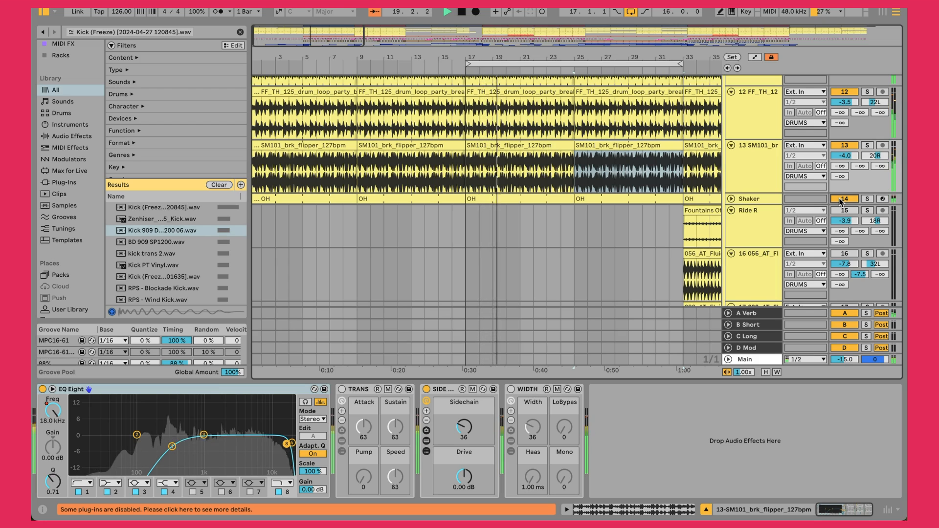
{"action": "left_click", "coordinate": [839, 200]}
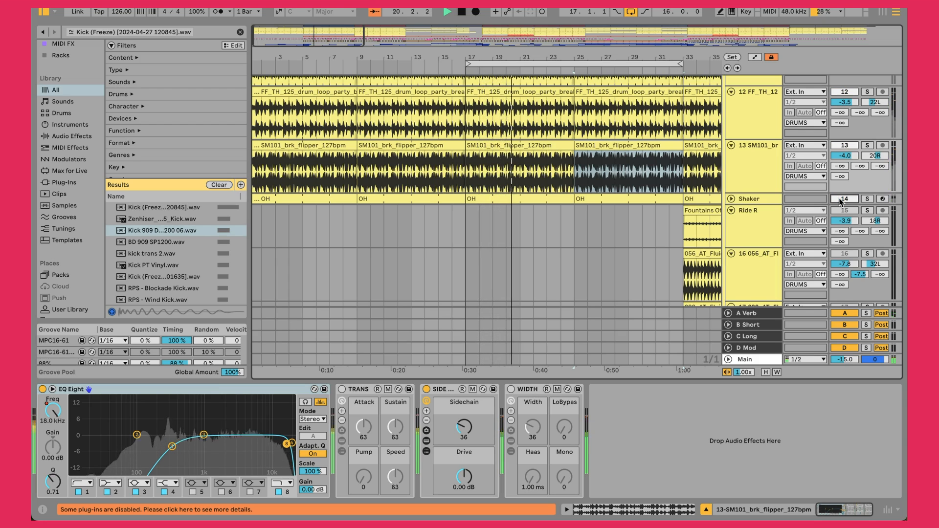
{"action": "left_click", "coordinate": [839, 200]}
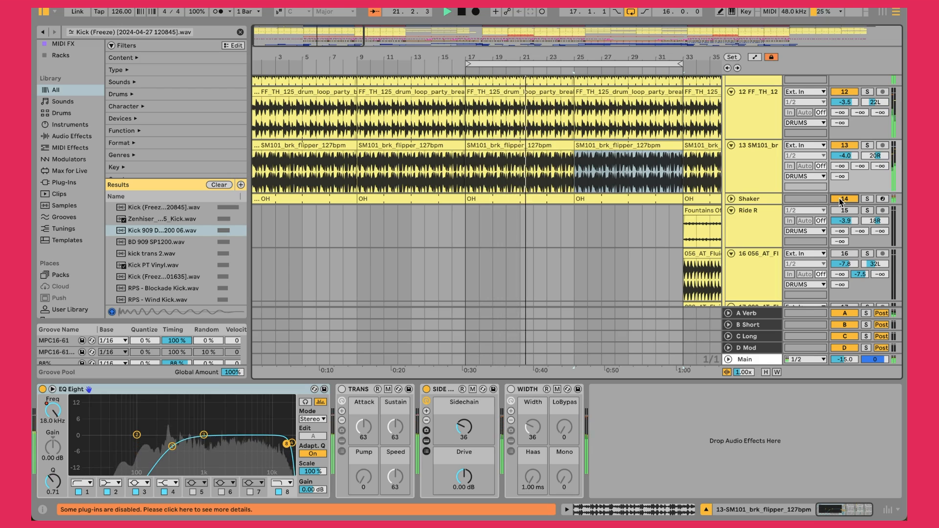
{"action": "left_click", "coordinate": [840, 200]}
{"action": "left_click", "coordinate": [840, 200]}
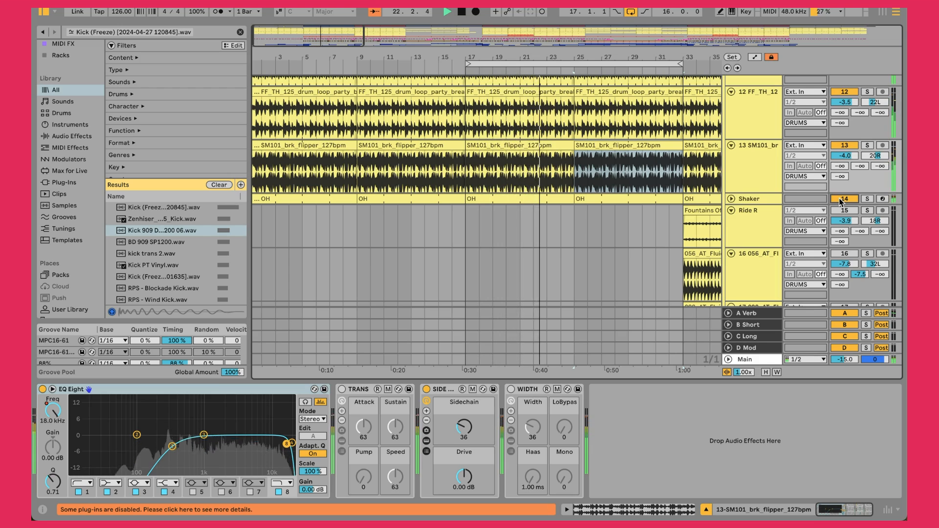
{"action": "left_click", "coordinate": [839, 200]}
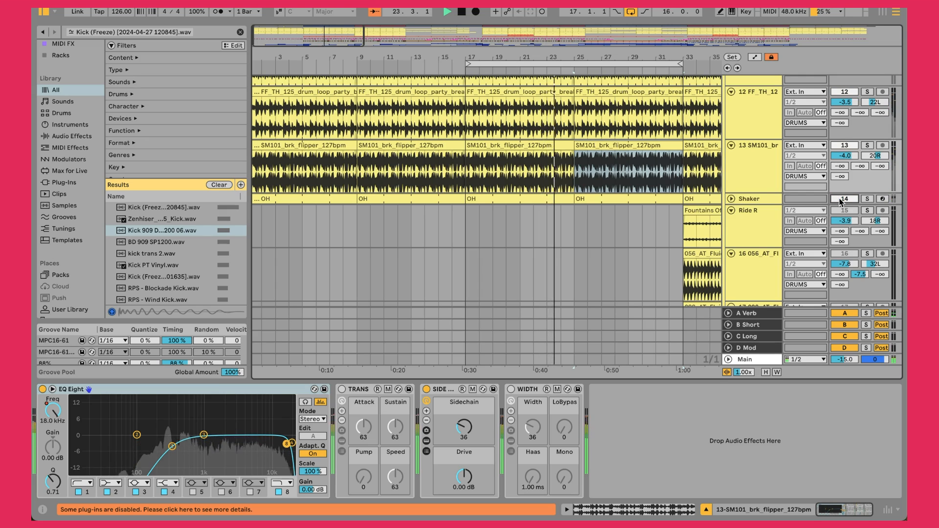
{"action": "left_click", "coordinate": [839, 200]}
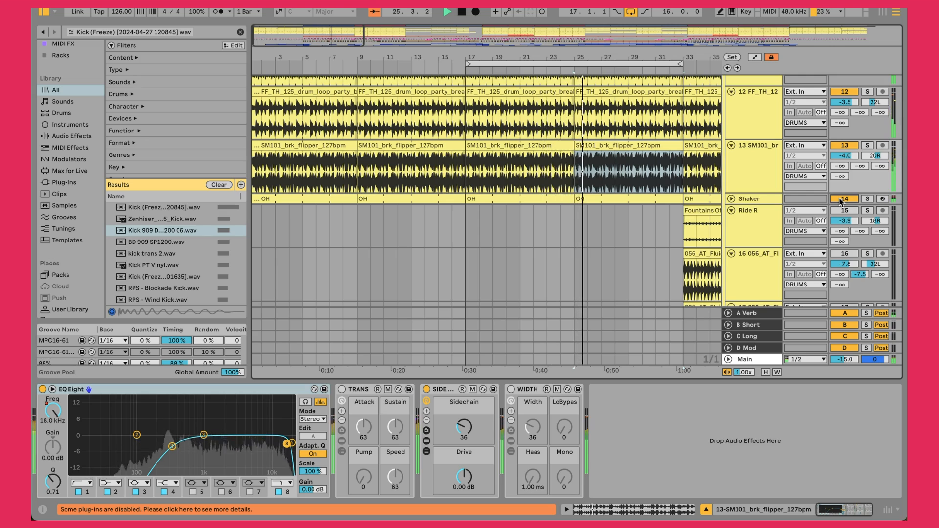
Unfold the Shaker track and examine the note pattern in its OH clip at bar 17
{"action": "left_click", "coordinate": [730, 198]}
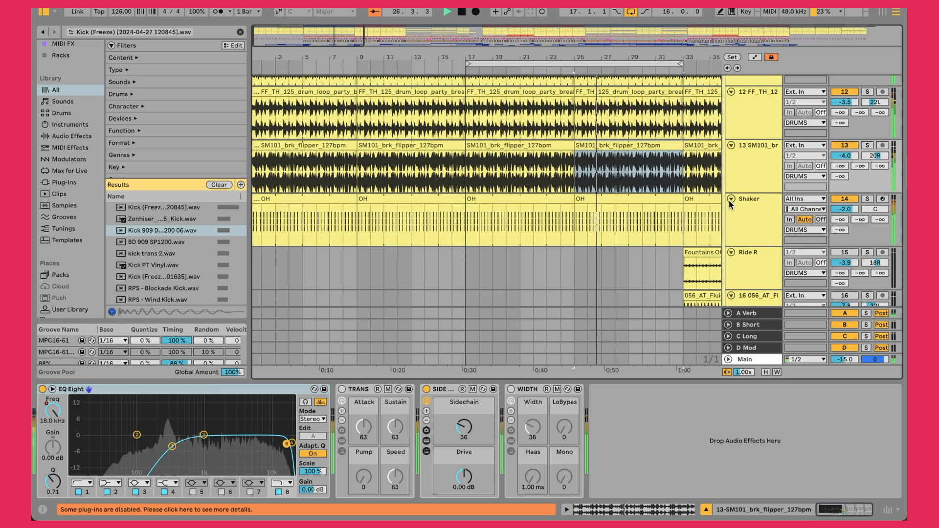
{"action": "double_click", "coordinate": [523, 209]}
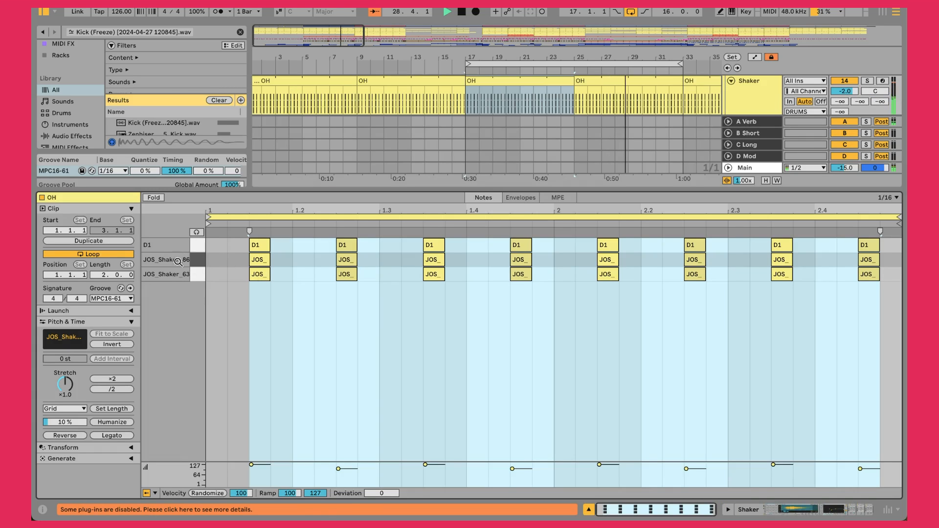
{"action": "left_click", "coordinate": [215, 248]}
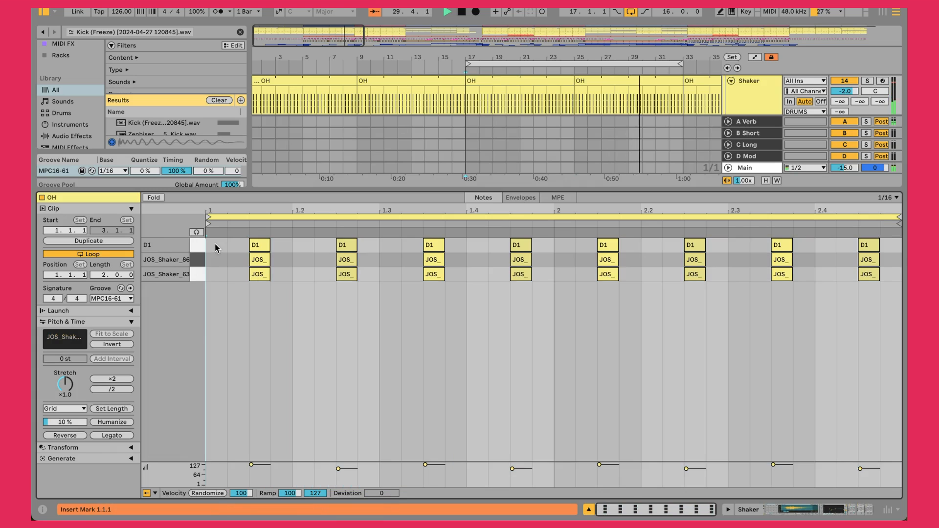
Inspect the sample and control settings of the JOS_Shaker_86 and JOS_Shaker_63 pads and the Shaker track's effect racks
{"action": "key", "text": "shift+Tab"}
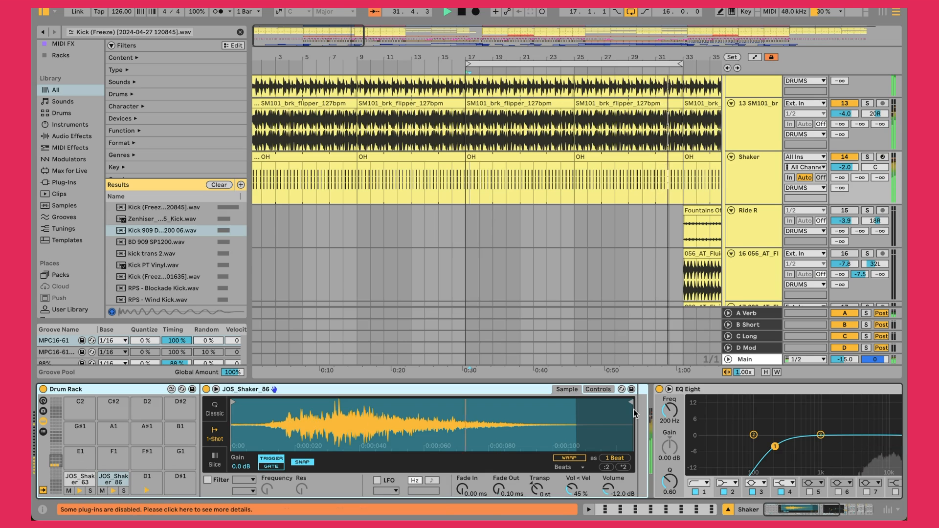
{"action": "left_click", "coordinate": [606, 390]}
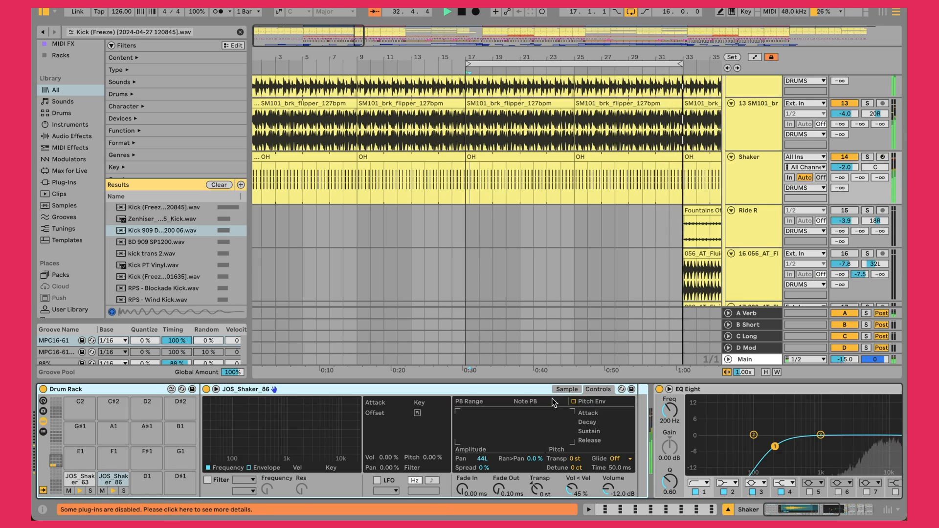
{"action": "left_click", "coordinate": [566, 389]}
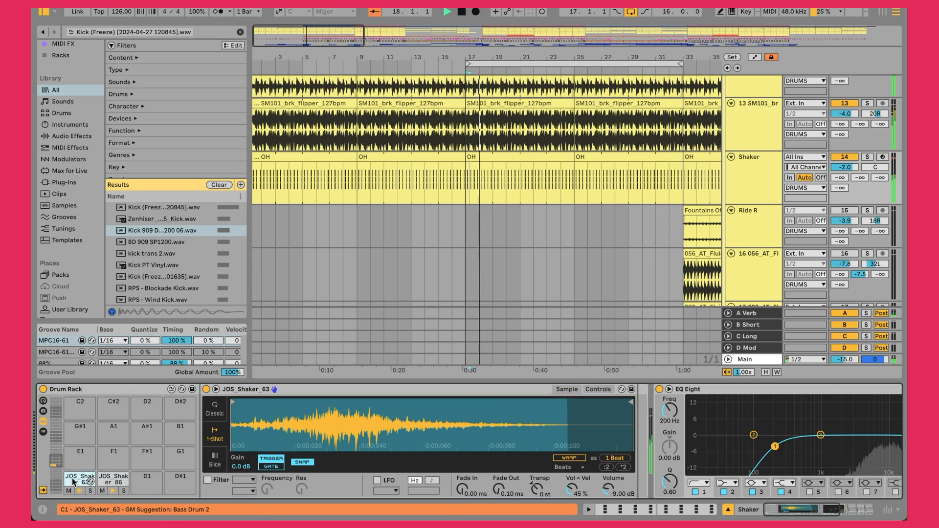
{"action": "left_click", "coordinate": [606, 390]}
{"action": "scroll", "coordinate": [558, 447], "scroll_direction": "right", "scroll_amount": 6}
{"action": "scroll", "coordinate": [559, 448], "scroll_direction": "right", "scroll_amount": 5}
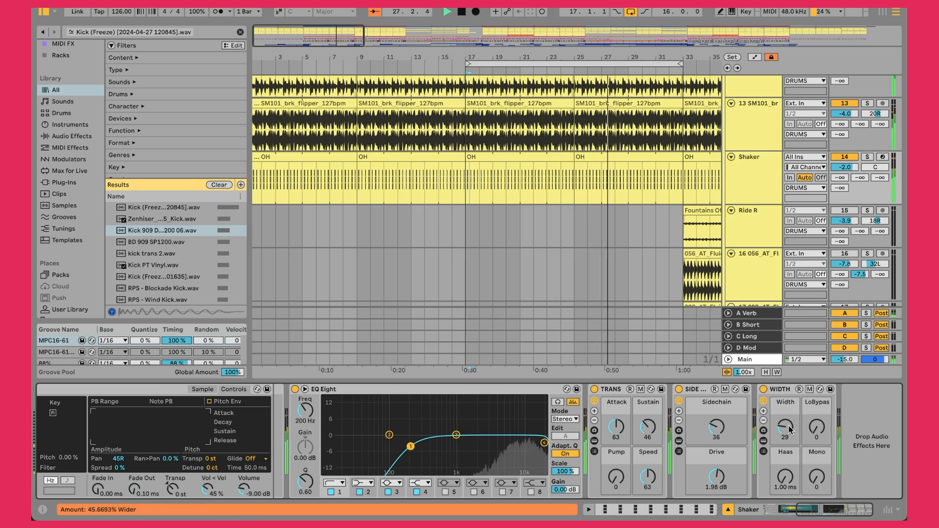
Activate the Ride R track and both AT_Fluid_Ride_Loop tracks, play from bar 33, and display Ride R's devices
{"action": "scroll", "coordinate": [621, 218], "scroll_direction": "down", "scroll_amount": 2}
{"action": "scroll", "coordinate": [621, 218], "scroll_direction": "right", "scroll_amount": 3}
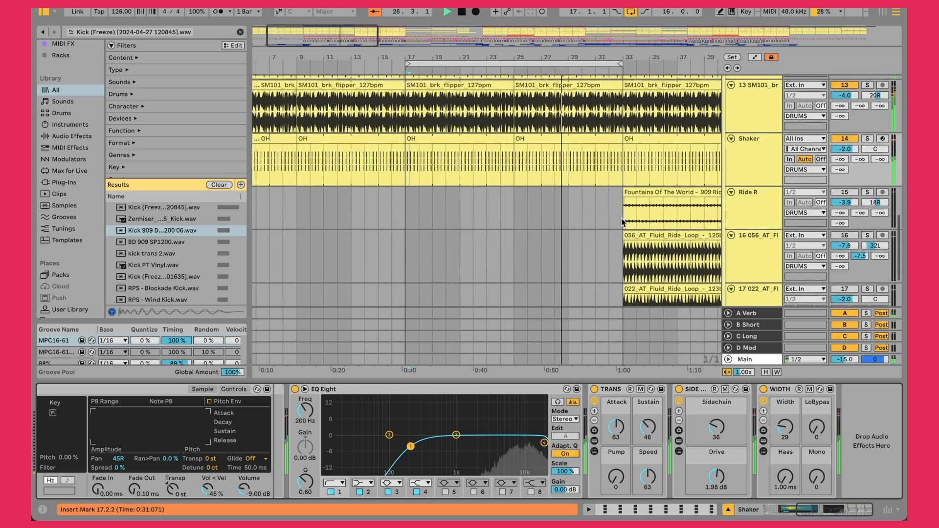
{"action": "scroll", "coordinate": [621, 218], "scroll_direction": "down", "scroll_amount": 1}
{"action": "scroll", "coordinate": [612, 201], "scroll_direction": "right", "scroll_amount": 2}
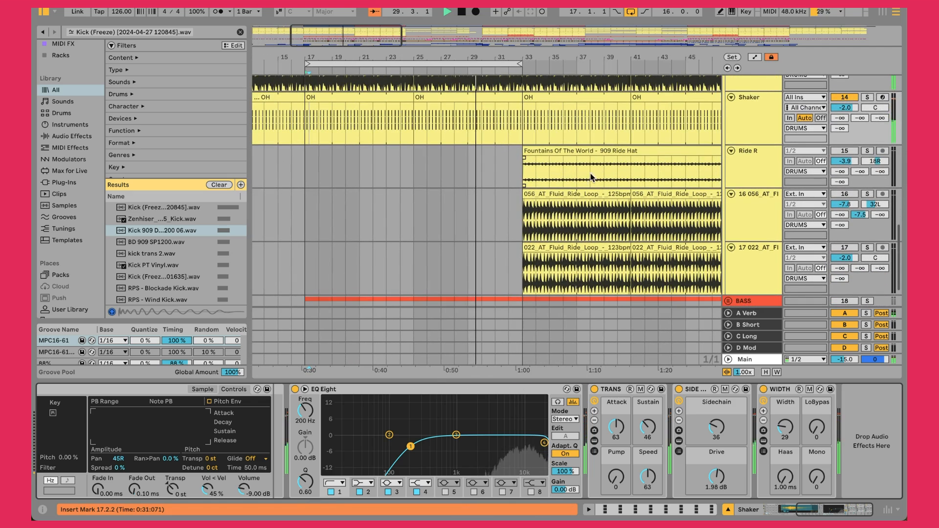
{"action": "left_click", "coordinate": [526, 174]}
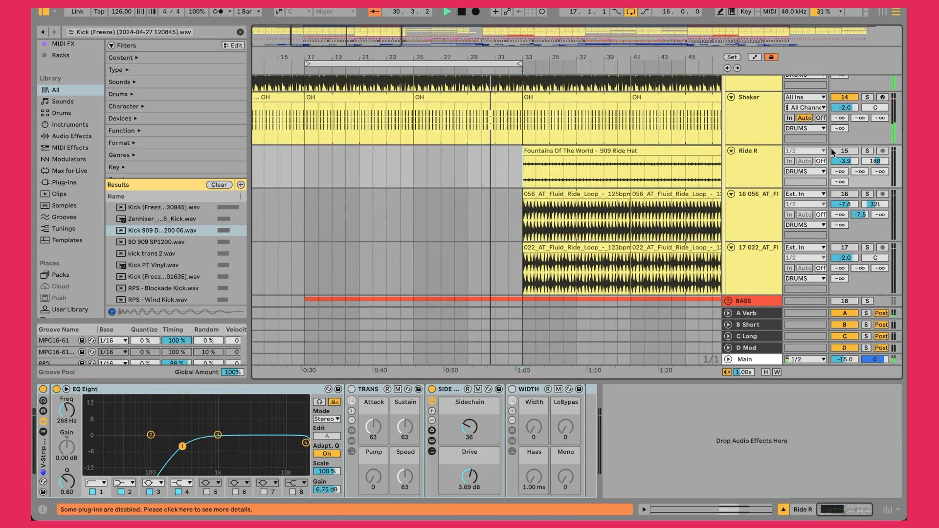
{"action": "left_click", "coordinate": [839, 199]}
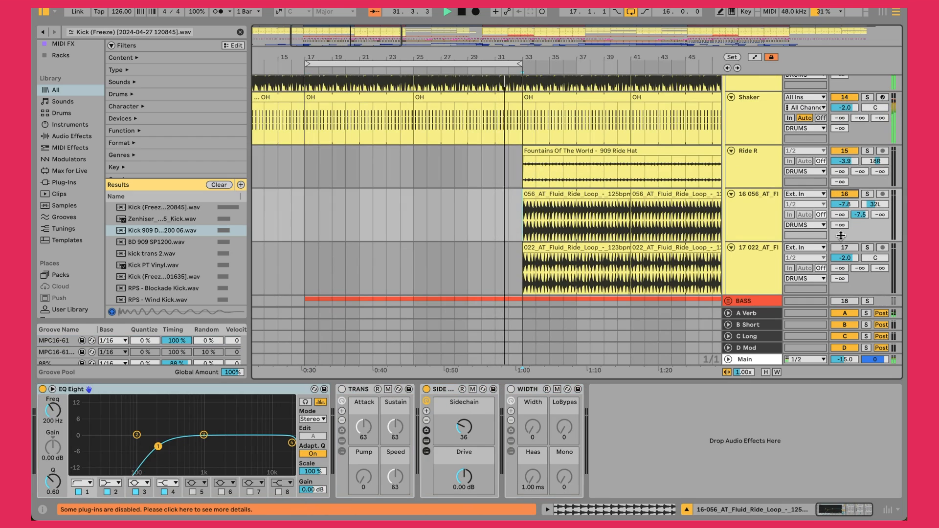
{"action": "left_click", "coordinate": [522, 168]}
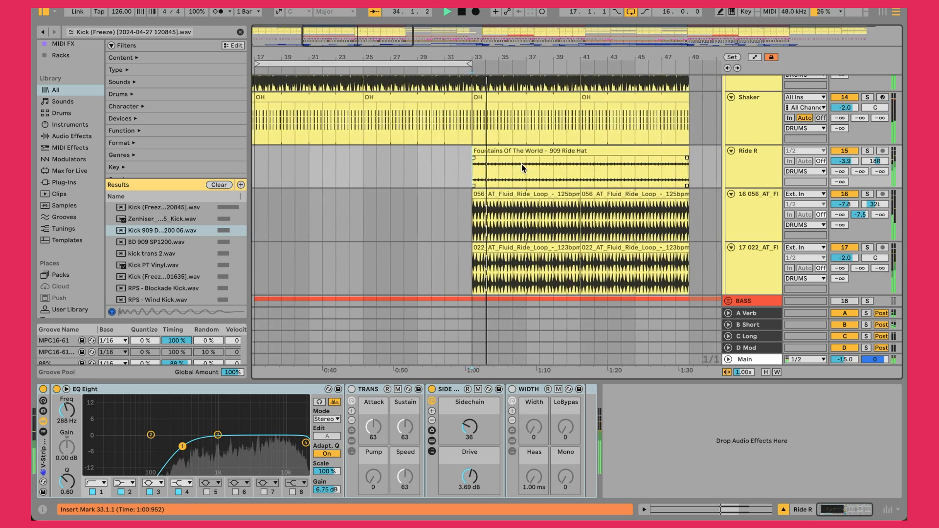
{"action": "left_click", "coordinate": [766, 167]}
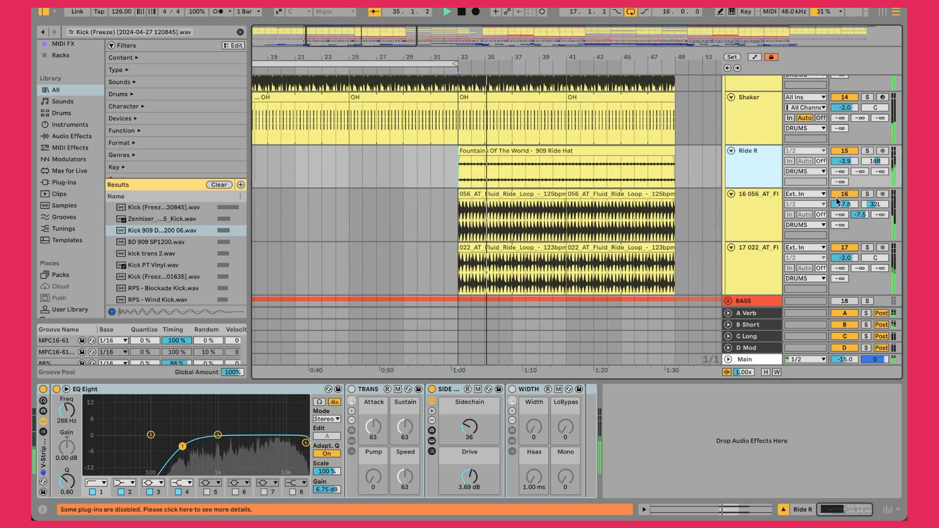
Audition Ride R without the two AT_Fluid_Ride_Loop tracks, reactivate them one at a time, and replay from bar 33
{"action": "left_click", "coordinate": [845, 194]}
{"action": "left_click", "coordinate": [849, 249]}
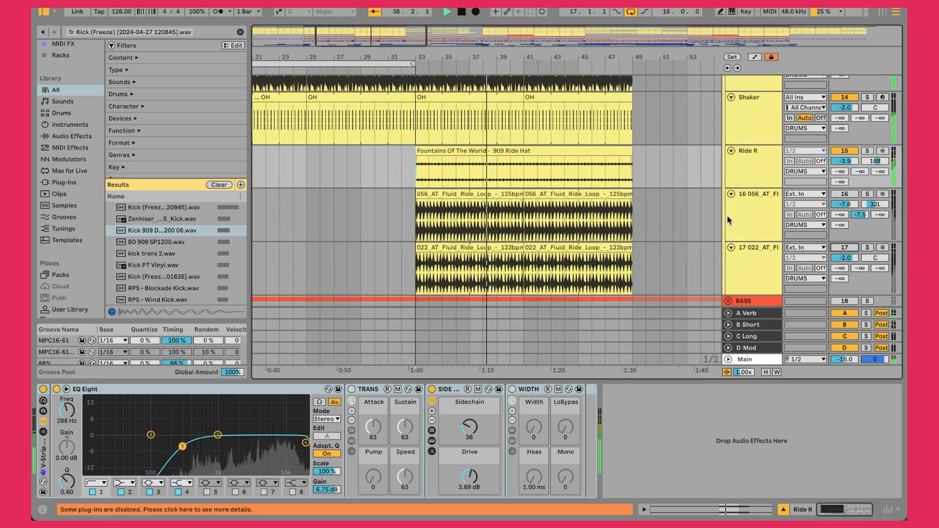
{"action": "left_click", "coordinate": [846, 194]}
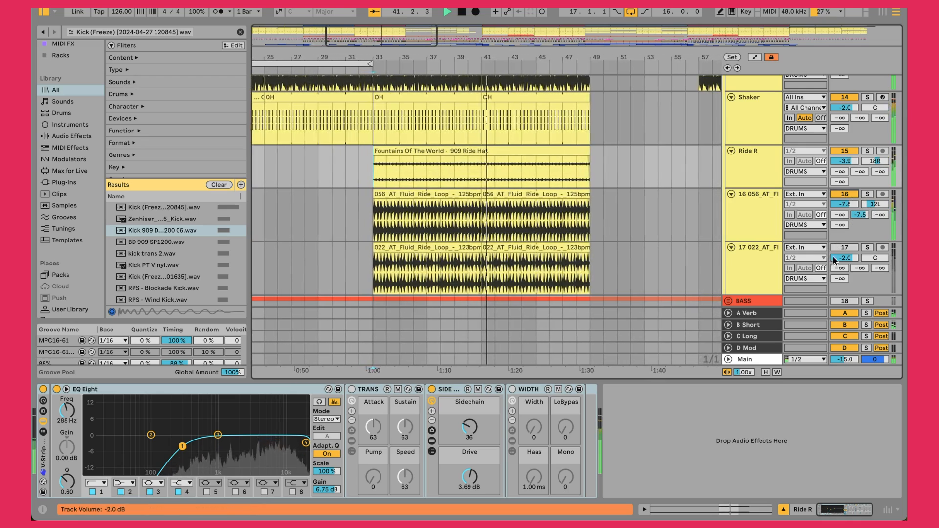
{"action": "left_click", "coordinate": [833, 256]}
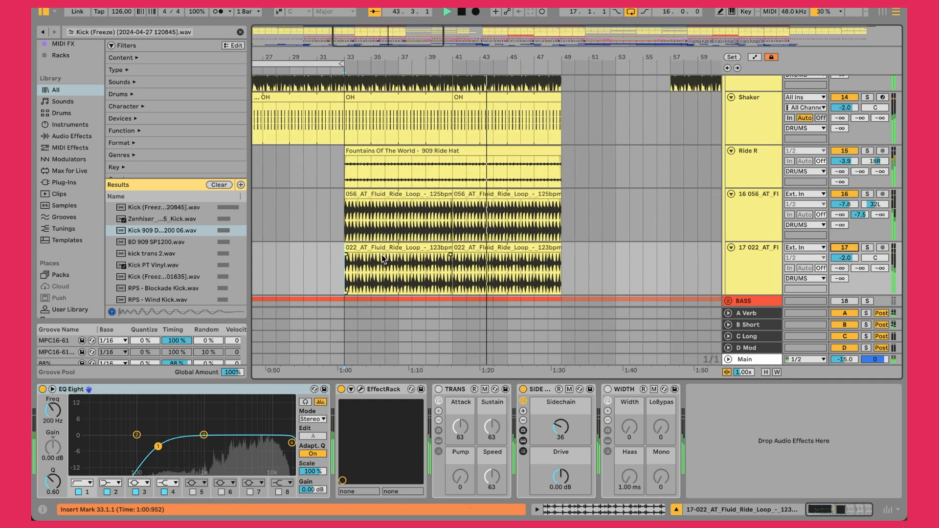
{"action": "left_click", "coordinate": [341, 226]}
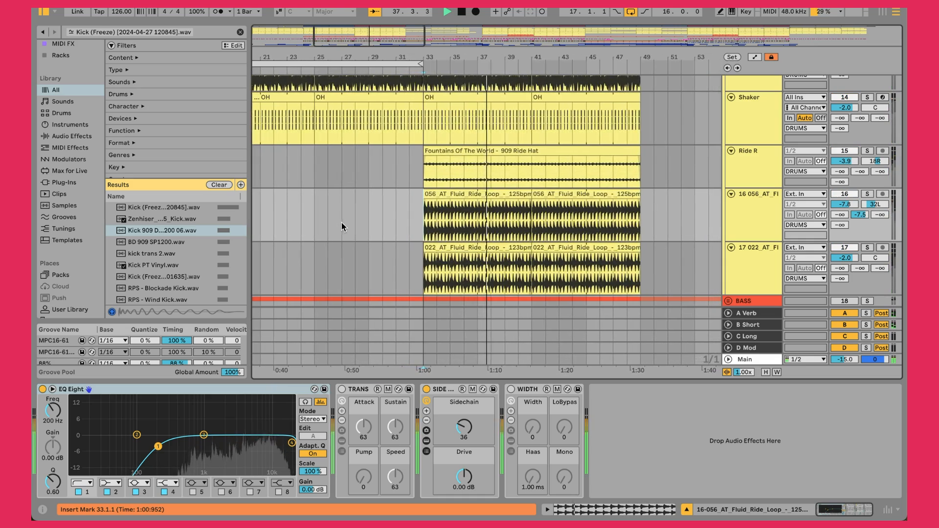
Select the Shaker's OH clip at bar 17 and restart playback from there, returning to the upper drum tracks
{"action": "scroll", "coordinate": [342, 222], "scroll_direction": "left", "scroll_amount": 5}
{"action": "scroll", "coordinate": [341, 222], "scroll_direction": "up", "scroll_amount": 2}
{"action": "left_click", "coordinate": [337, 133]}
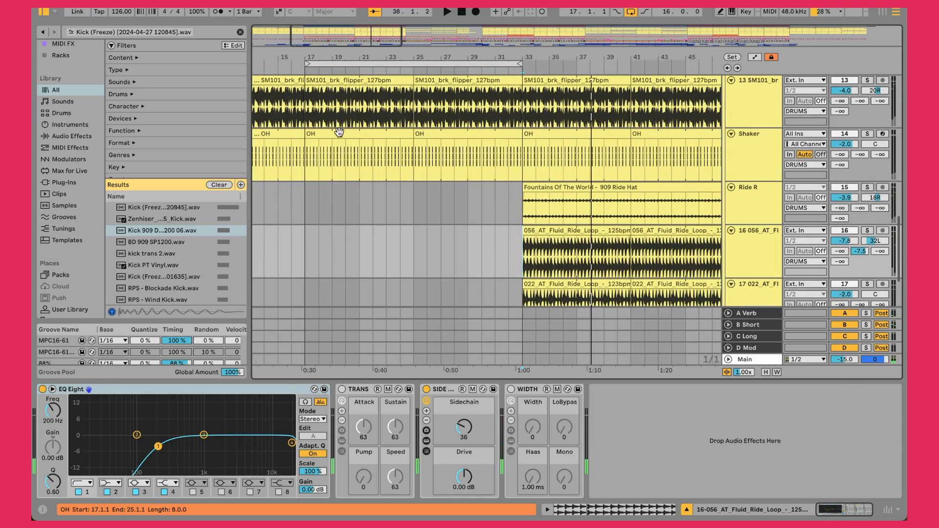
{"action": "key", "text": "space"}
{"action": "scroll", "coordinate": [498, 206], "scroll_direction": "up", "scroll_amount": 2}
{"action": "scroll", "coordinate": [499, 207], "scroll_direction": "up", "scroll_amount": 5}
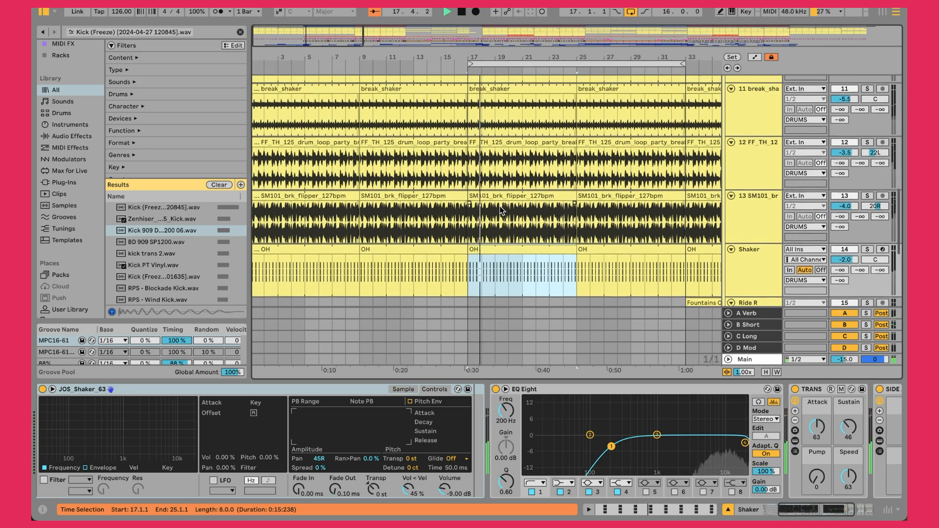
Display the OH2 track's devices, select its OH clip at bar 25, and audition the track muted, active and soloed during playback
{"action": "scroll", "coordinate": [499, 205], "scroll_direction": "up", "scroll_amount": 2}
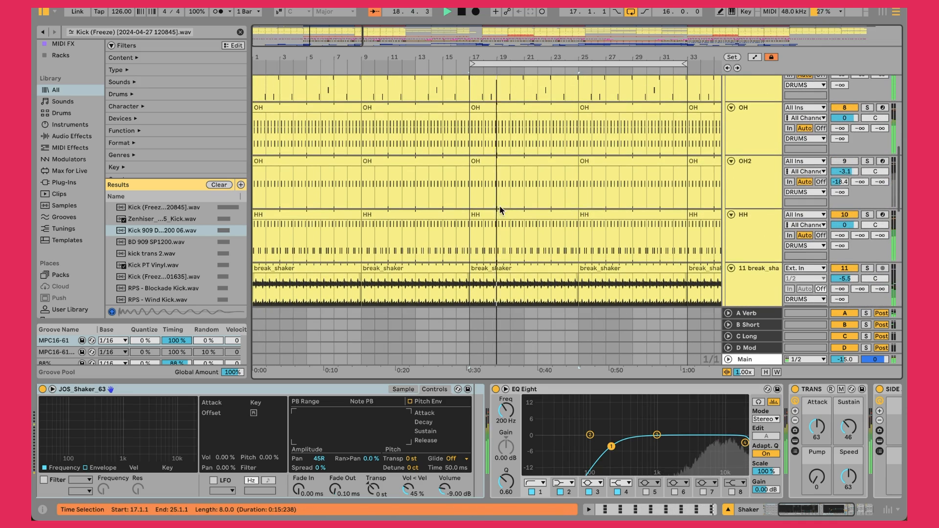
{"action": "left_click", "coordinate": [754, 181]}
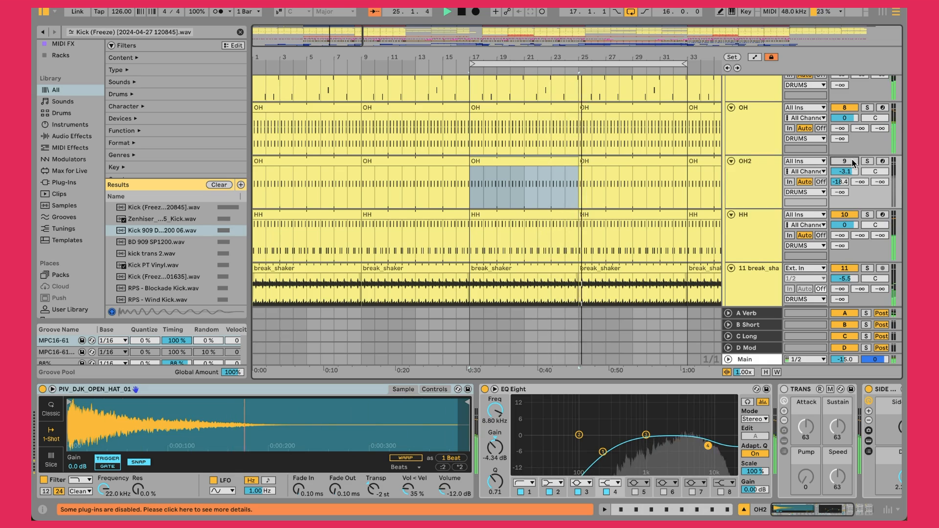
{"action": "left_click", "coordinate": [631, 160]}
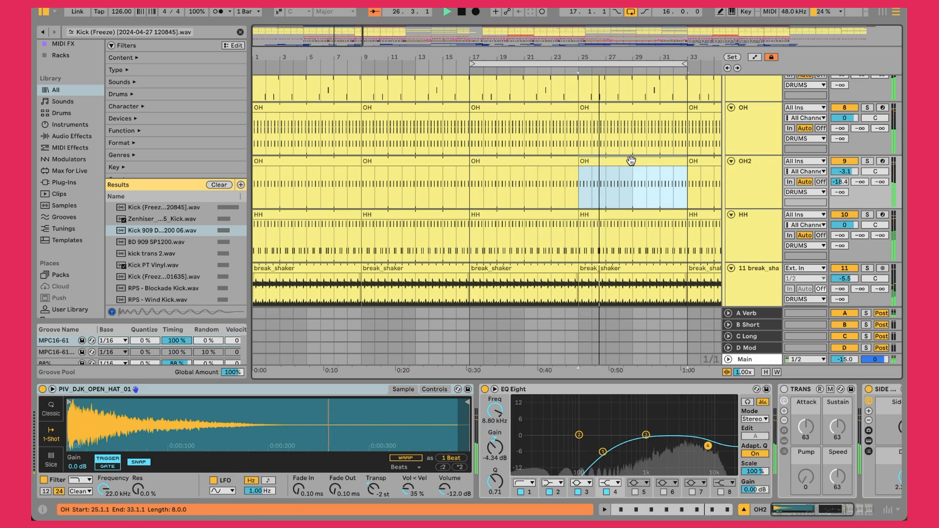
{"action": "left_click", "coordinate": [865, 162]}
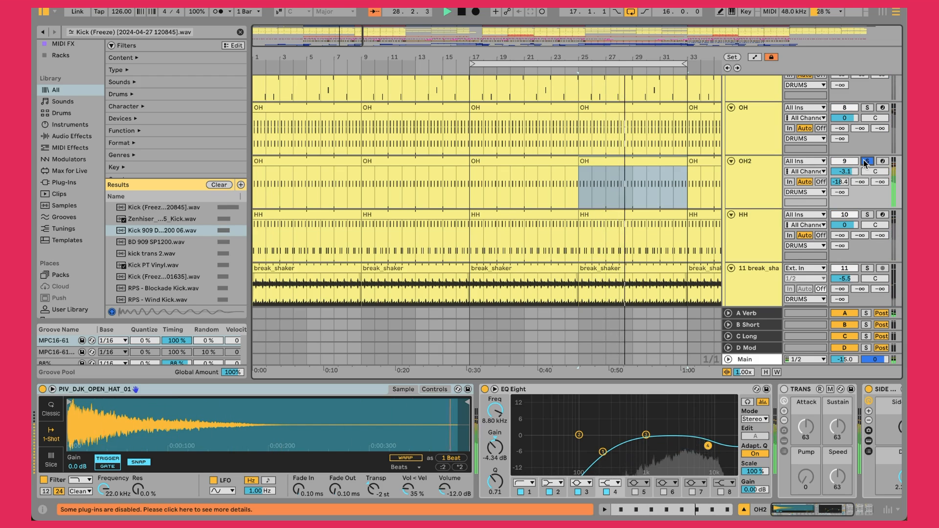
{"action": "left_click", "coordinate": [865, 162]}
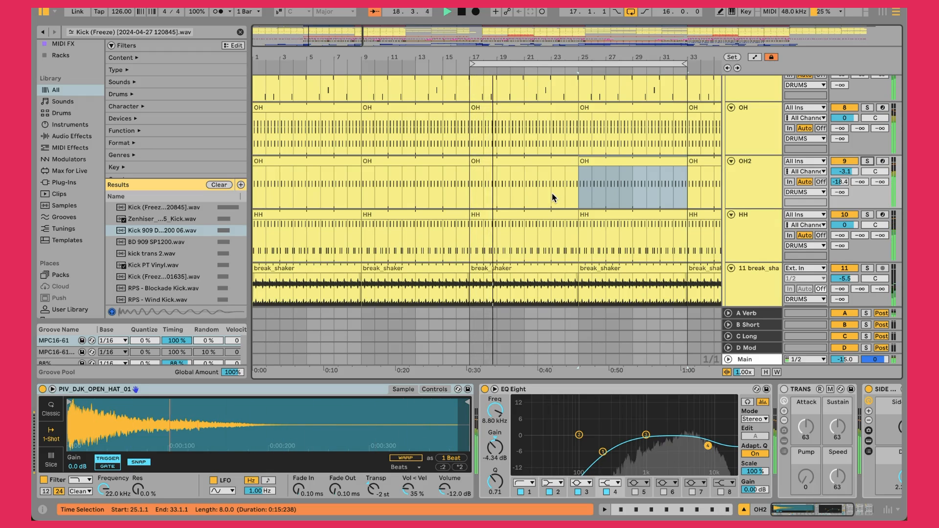
Locate the short green REF clip at bar 3 in the browser and search the library for samples similar to it
{"action": "scroll", "coordinate": [552, 192], "scroll_direction": "up", "scroll_amount": 10}
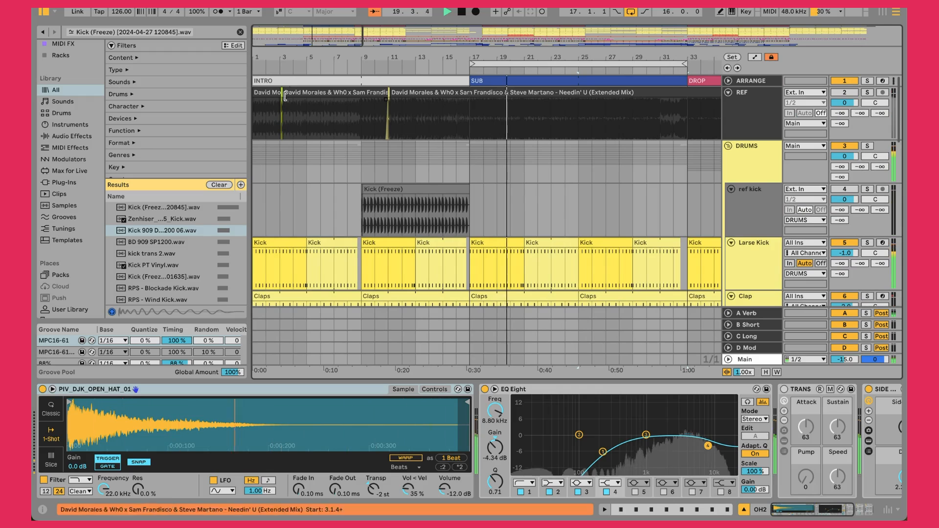
{"action": "left_click_drag", "start_coordinate": [279, 58], "coordinate": [279, 136]}
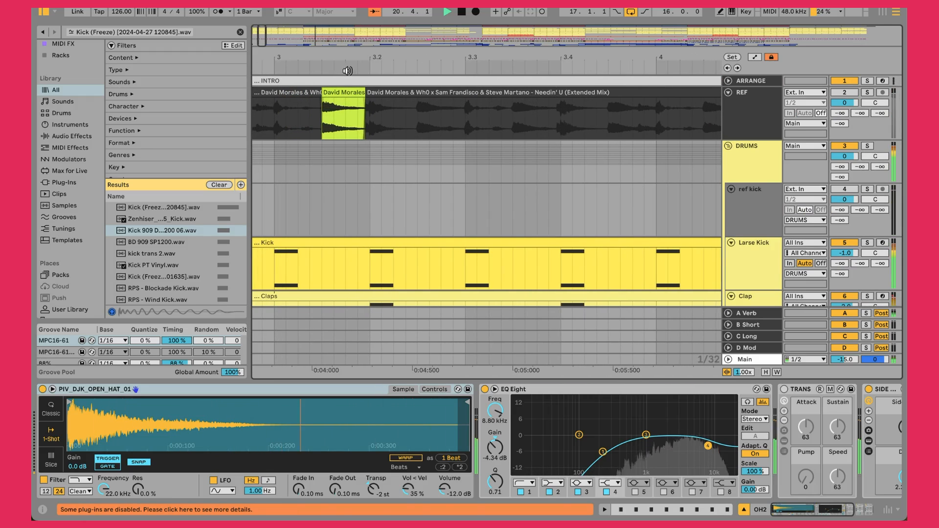
{"action": "left_click", "coordinate": [346, 91]}
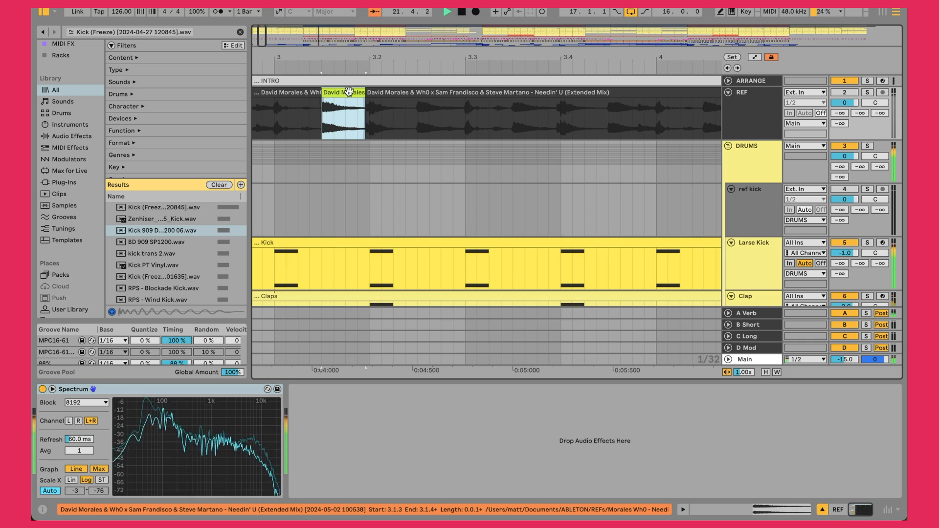
{"action": "right_click", "coordinate": [332, 91]}
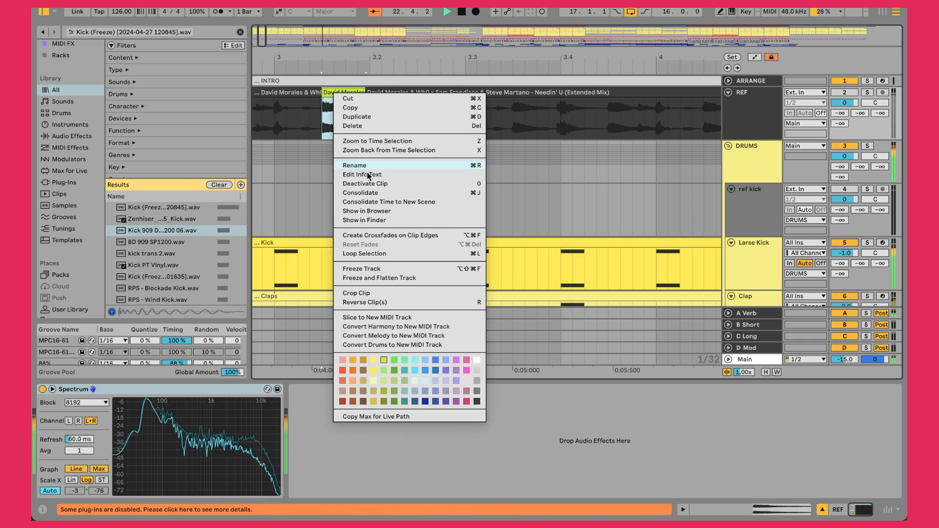
{"action": "left_click", "coordinate": [368, 212]}
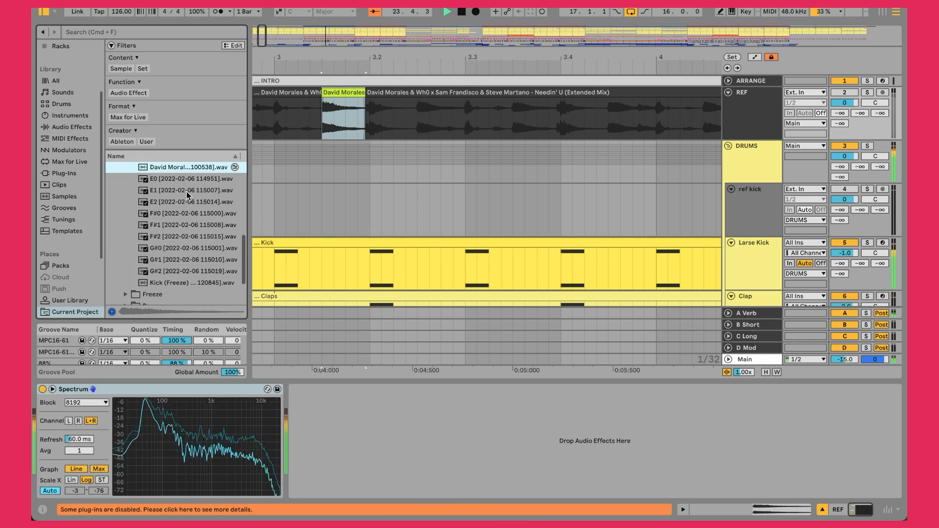
{"action": "left_click", "coordinate": [236, 168]}
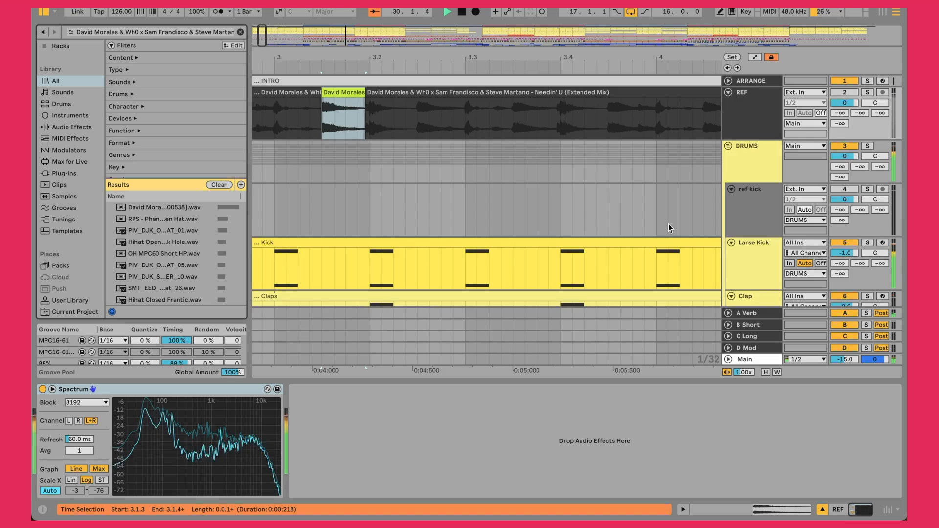
Reopen the OH2 track's device chain and inspect its EQ Eight, transient, sidechain and width racks
{"action": "scroll", "coordinate": [668, 224], "scroll_direction": "down", "scroll_amount": 15}
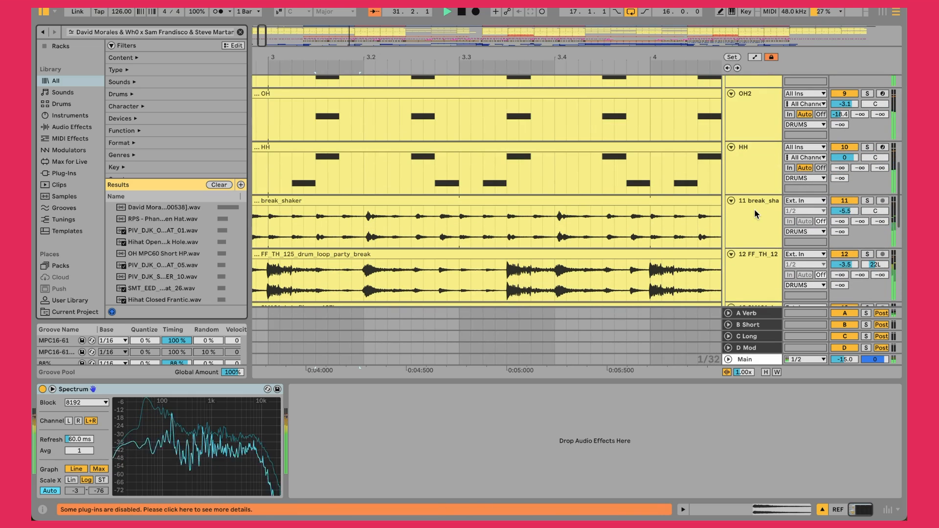
{"action": "left_click", "coordinate": [758, 119]}
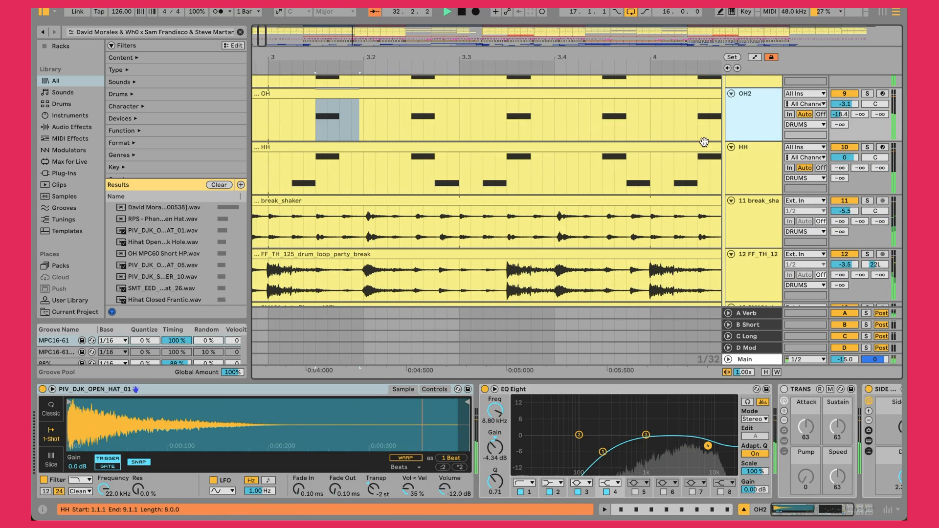
{"action": "scroll", "coordinate": [605, 472], "scroll_direction": "right", "scroll_amount": 5}
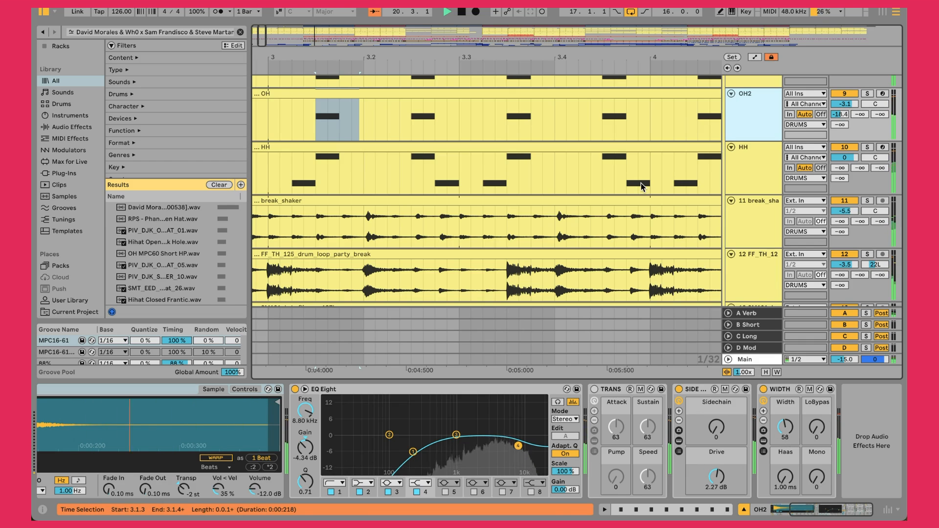
Display the Larse Kick track's Drum Rack, open the RPS - Territory pad's sample, and view the intro arrangement through bar 12
{"action": "scroll", "coordinate": [640, 183], "scroll_direction": "up", "scroll_amount": 10}
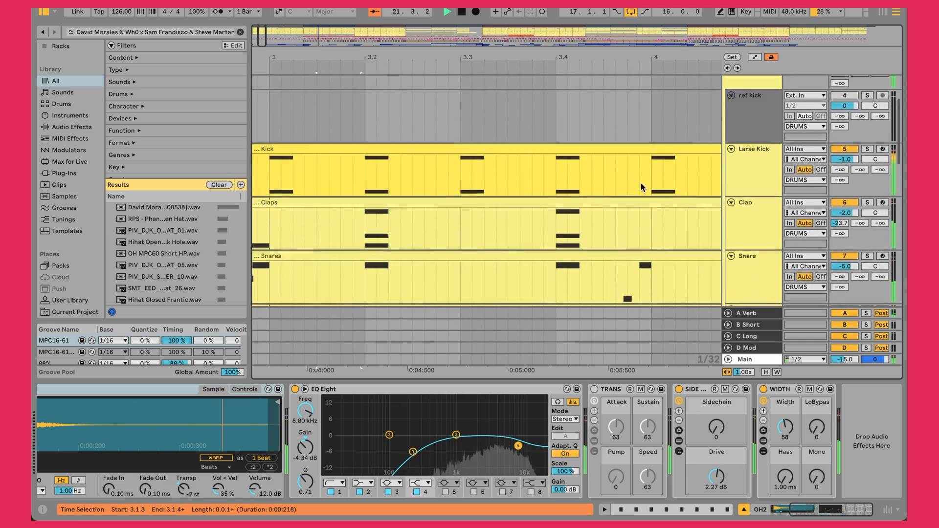
{"action": "scroll", "coordinate": [640, 183], "scroll_direction": "up", "scroll_amount": 4}
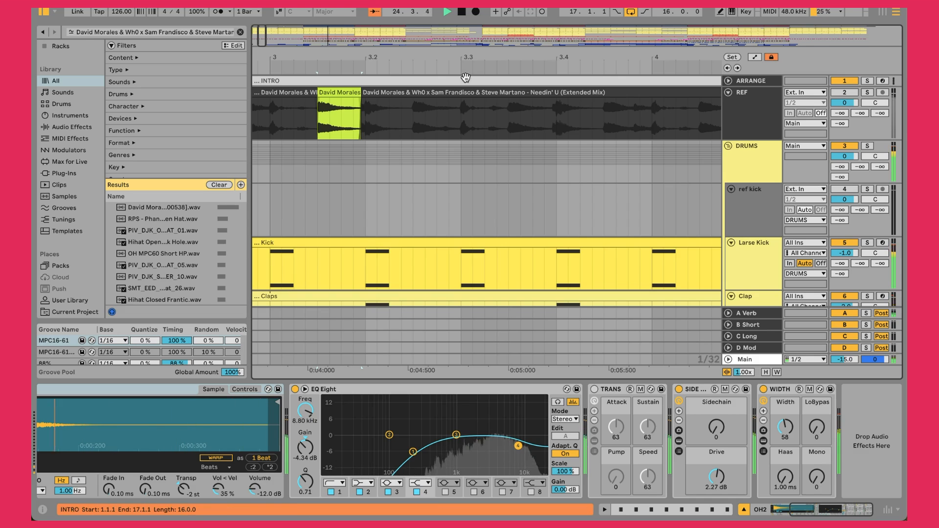
{"action": "left_click_drag", "start_coordinate": [463, 57], "coordinate": [468, 34]}
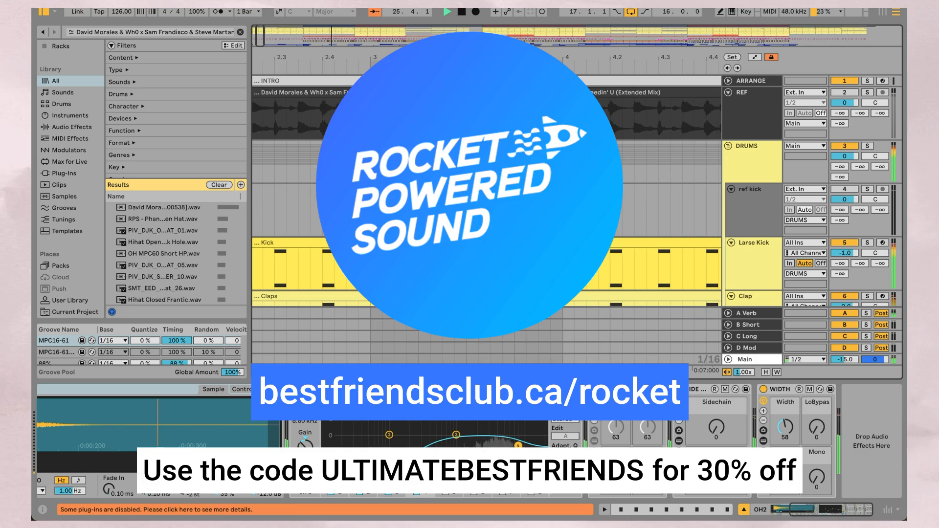
{"action": "left_click", "coordinate": [765, 269]}
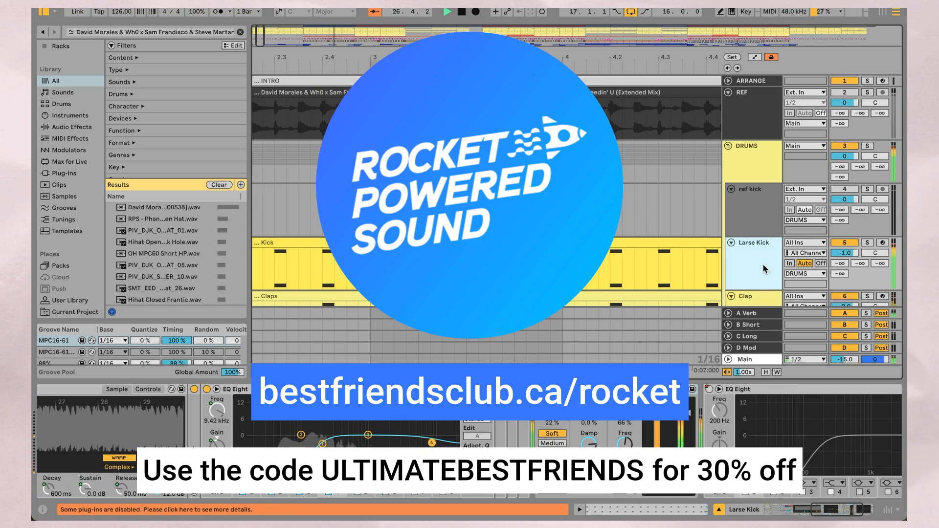
{"action": "scroll", "coordinate": [372, 437], "scroll_direction": "left", "scroll_amount": 15}
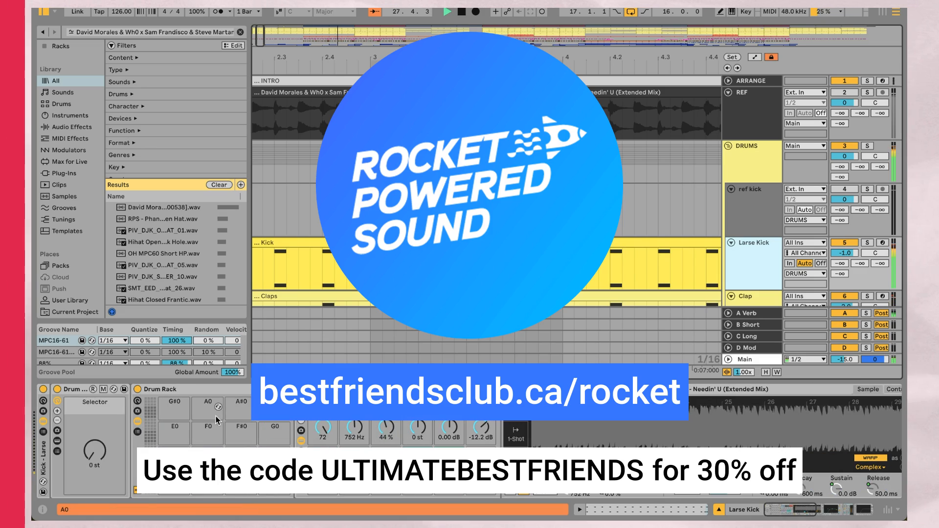
{"action": "left_click", "coordinate": [150, 460]}
{"action": "left_click", "coordinate": [172, 432]}
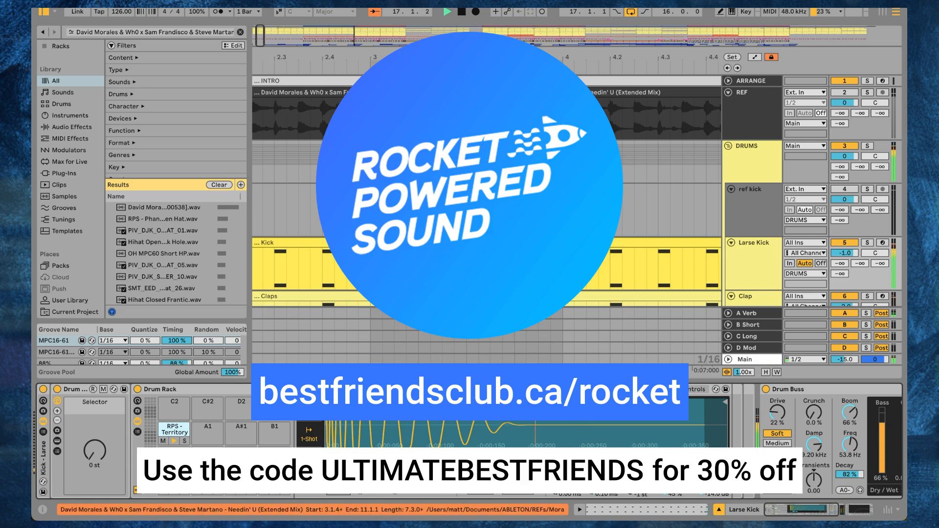
{"action": "left_click_drag", "start_coordinate": [410, 57], "coordinate": [409, 32]}
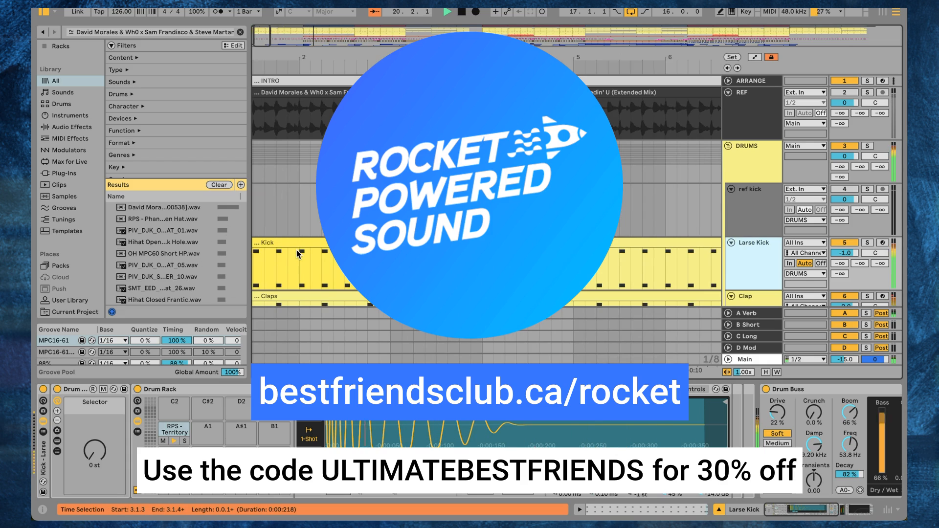
{"action": "left_click_drag", "start_coordinate": [410, 57], "coordinate": [410, 32]}
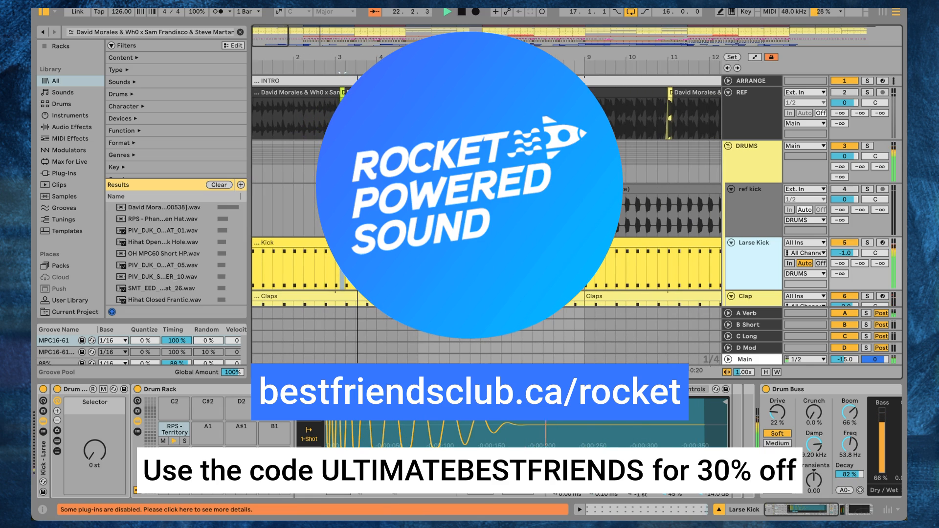